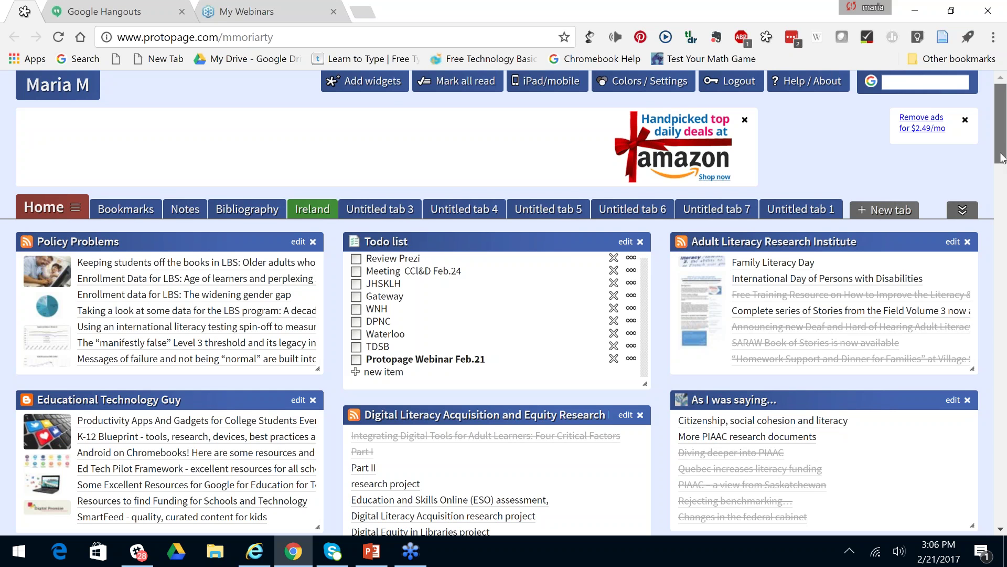
{"action": "left_click_drag", "start_coordinate": [1002, 157], "coordinate": [1002, 159]}
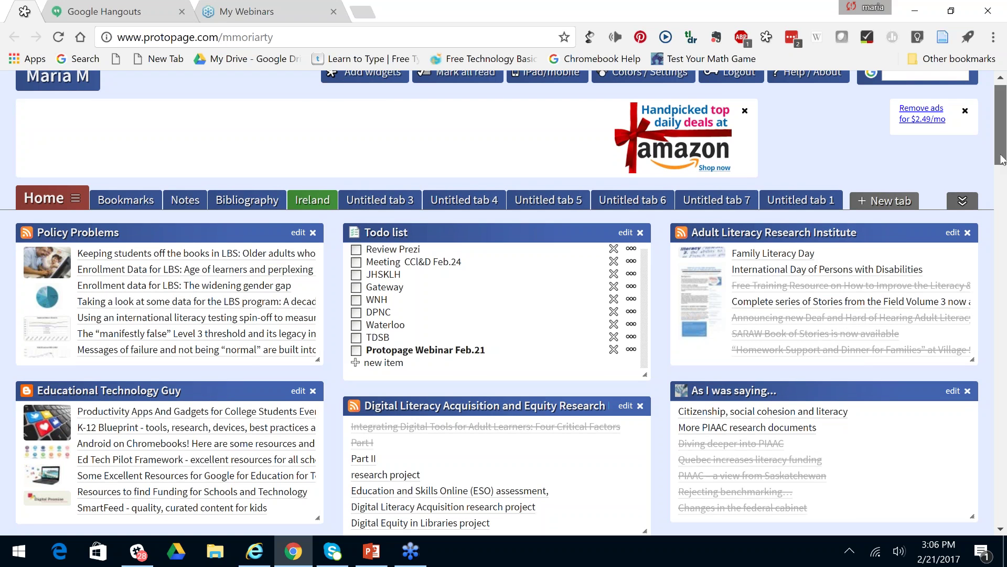
{"action": "left_click_drag", "start_coordinate": [1002, 159], "coordinate": [1002, 212]}
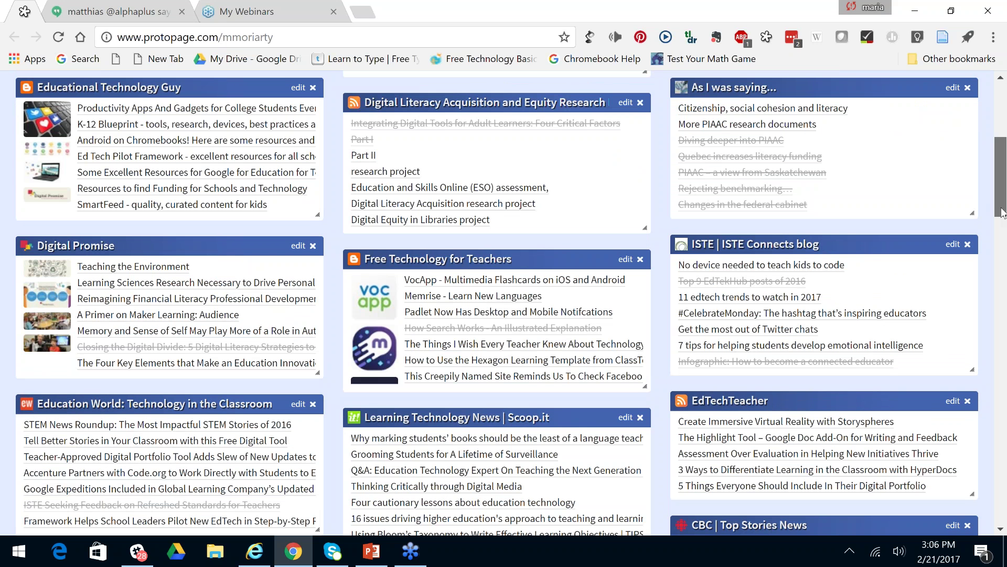
{"action": "left_click_drag", "start_coordinate": [1002, 212], "coordinate": [999, 152]}
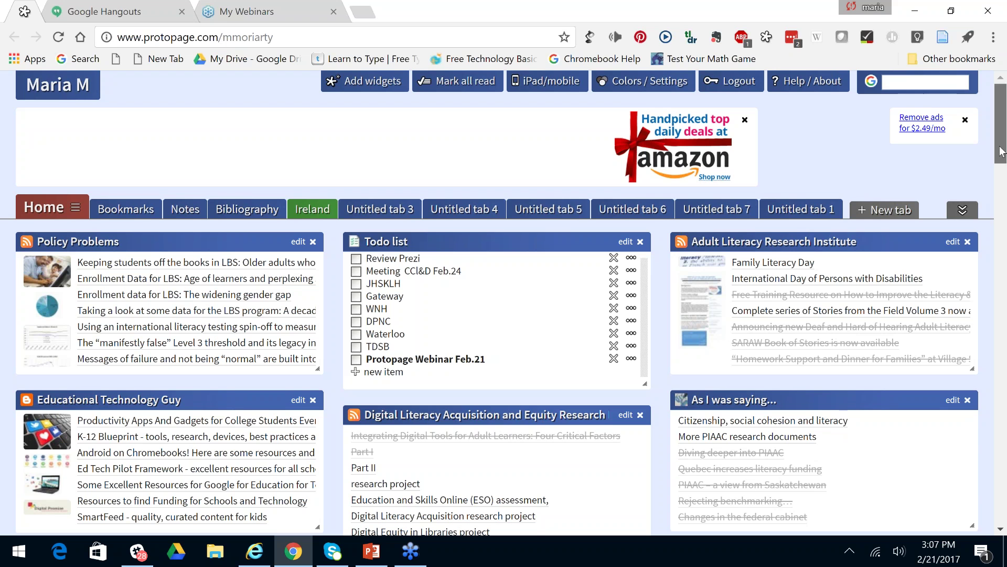
{"action": "left_click_drag", "start_coordinate": [1002, 152], "coordinate": [1003, 155]}
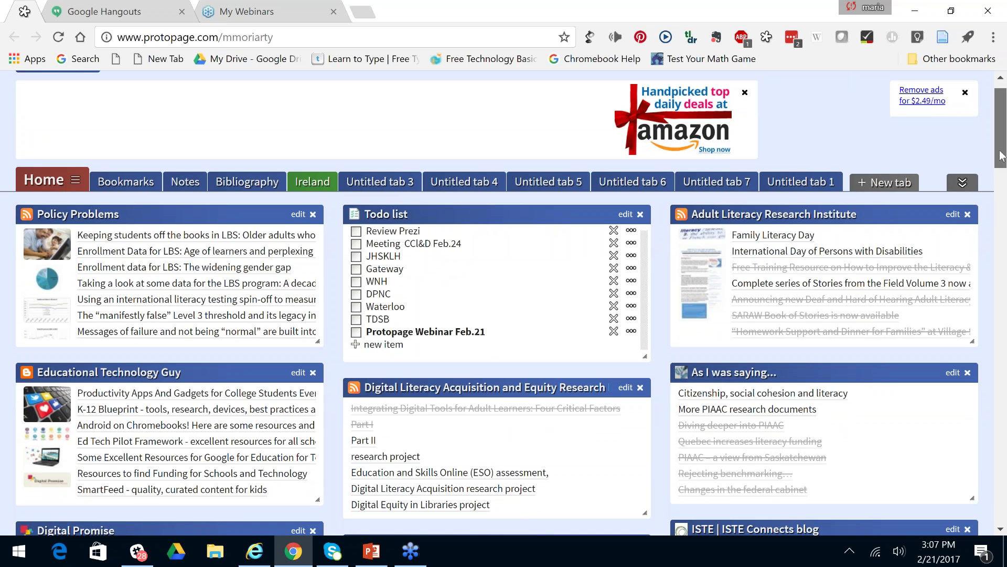
{"action": "scroll", "coordinate": [1002, 155], "scroll_direction": "down", "scroll_amount": 1}
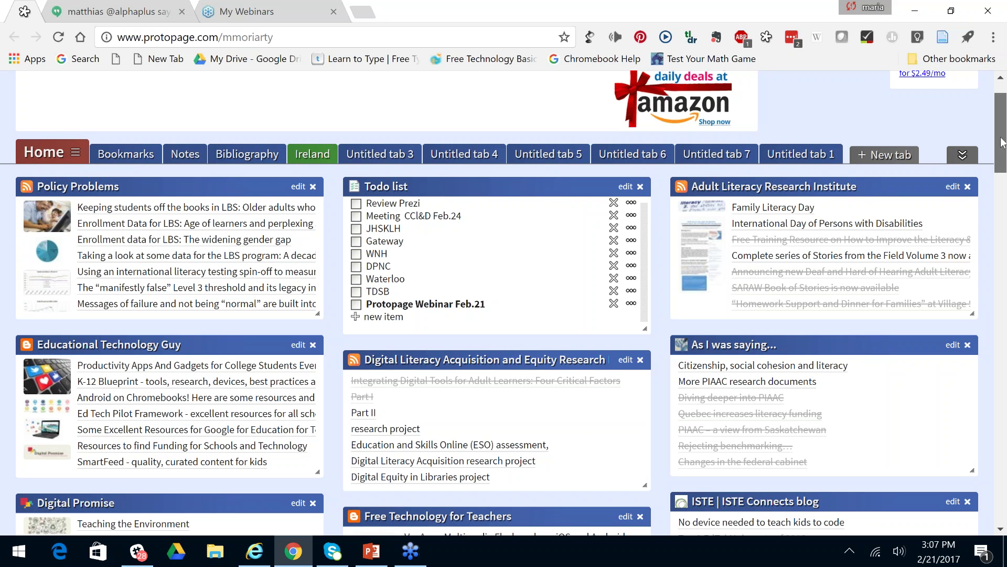
{"action": "scroll", "coordinate": [1003, 143], "scroll_direction": "up", "scroll_amount": 1}
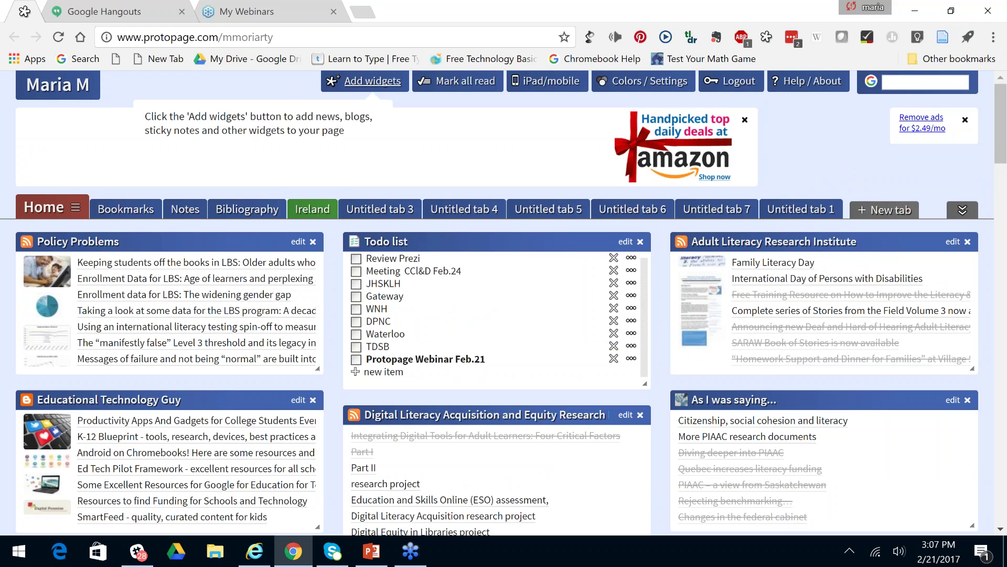
Add the msnbc.com Latest Headlines feed and drag it into the right column of Home.
{"action": "left_click", "coordinate": [368, 81]}
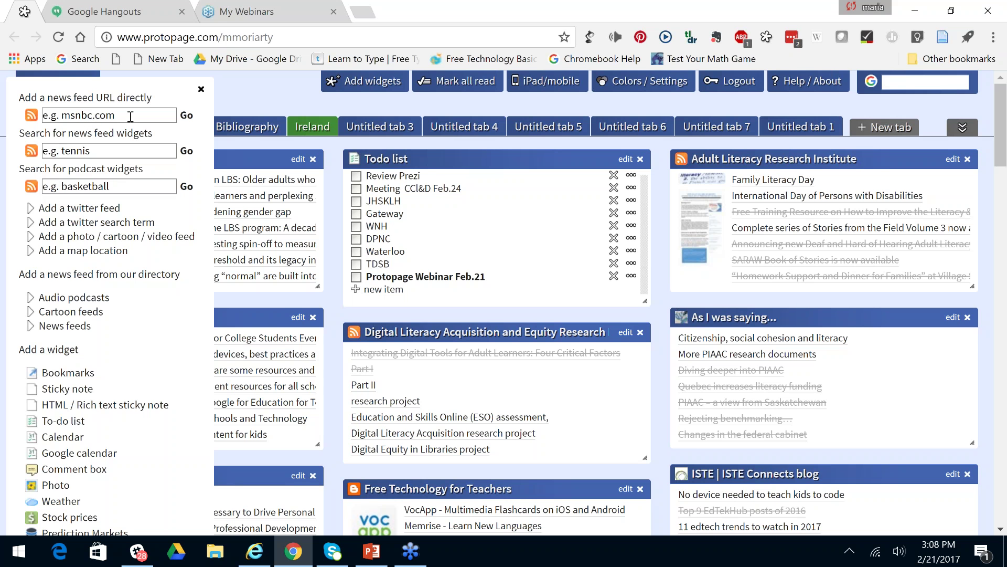
{"action": "left_click", "coordinate": [186, 115]}
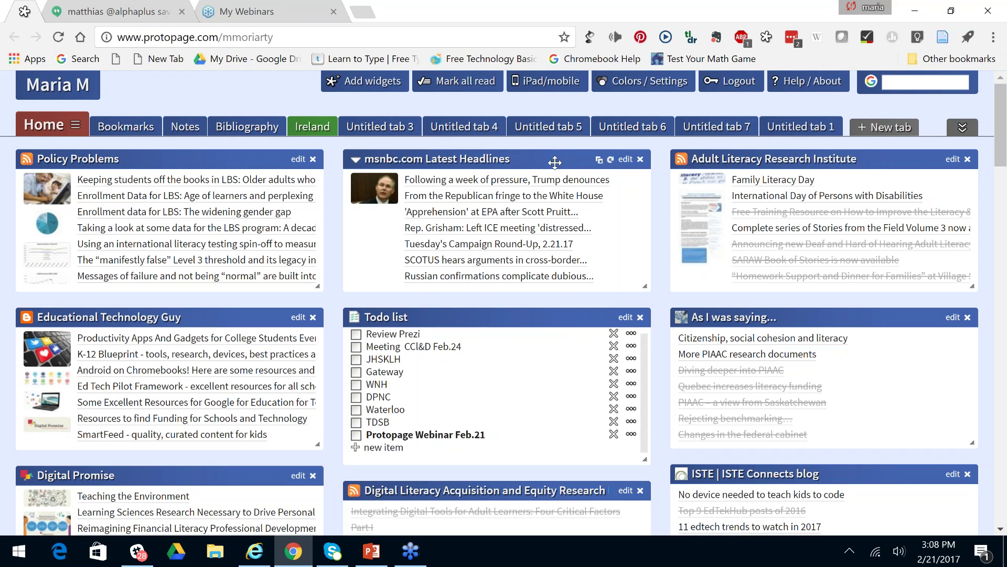
{"action": "left_click_drag", "start_coordinate": [537, 255], "coordinate": [802, 314]}
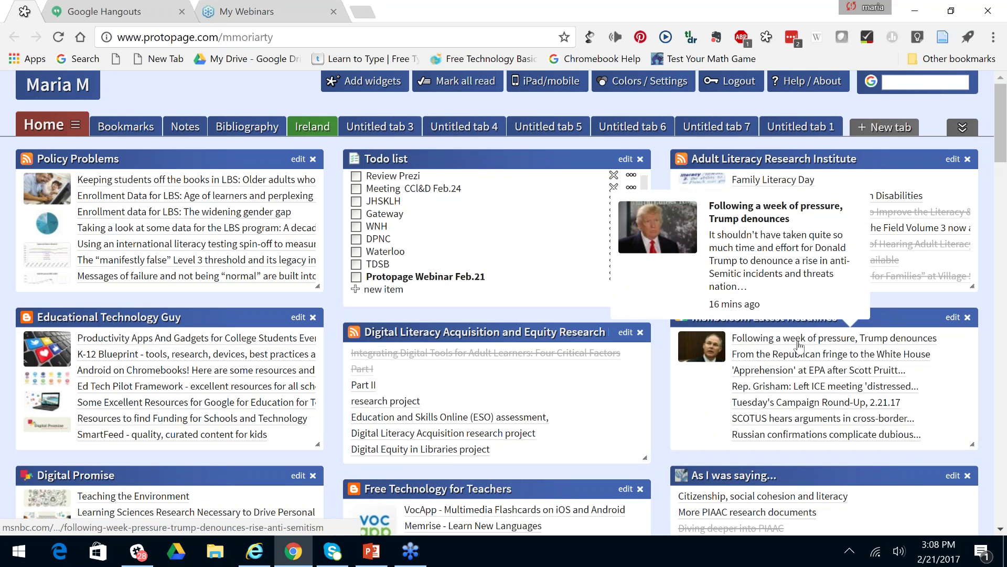
Open the SCOTUS and EPA headlines in new tabs, then reopen the Add widgets panel.
{"action": "mouse_move", "coordinate": [790, 361]}
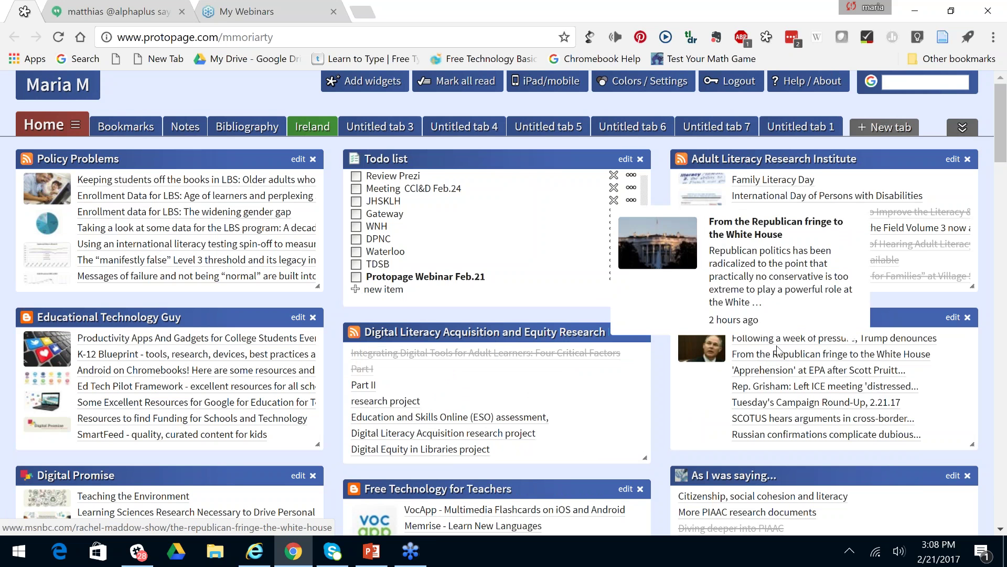
{"action": "mouse_move", "coordinate": [787, 342]}
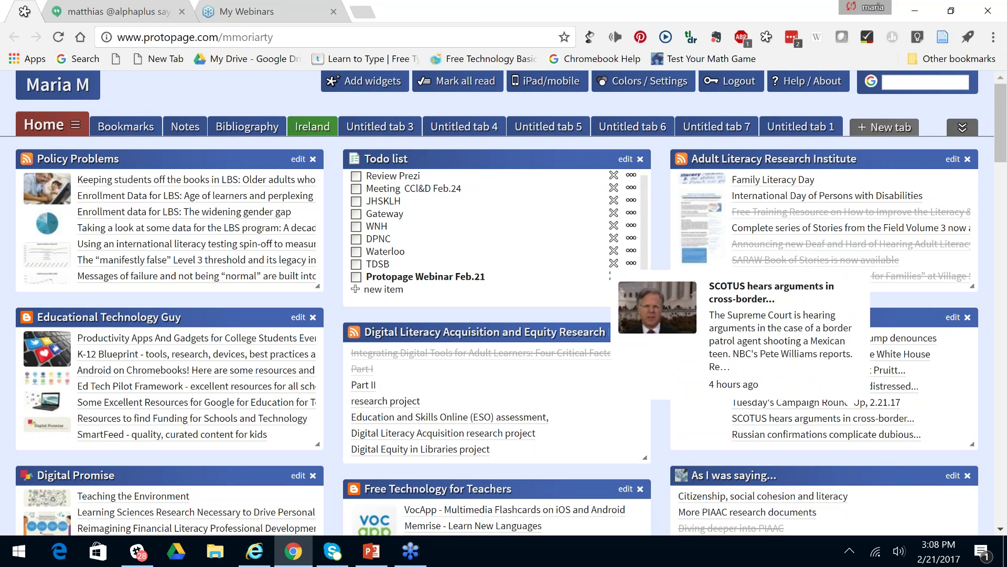
{"action": "left_click", "coordinate": [785, 418]}
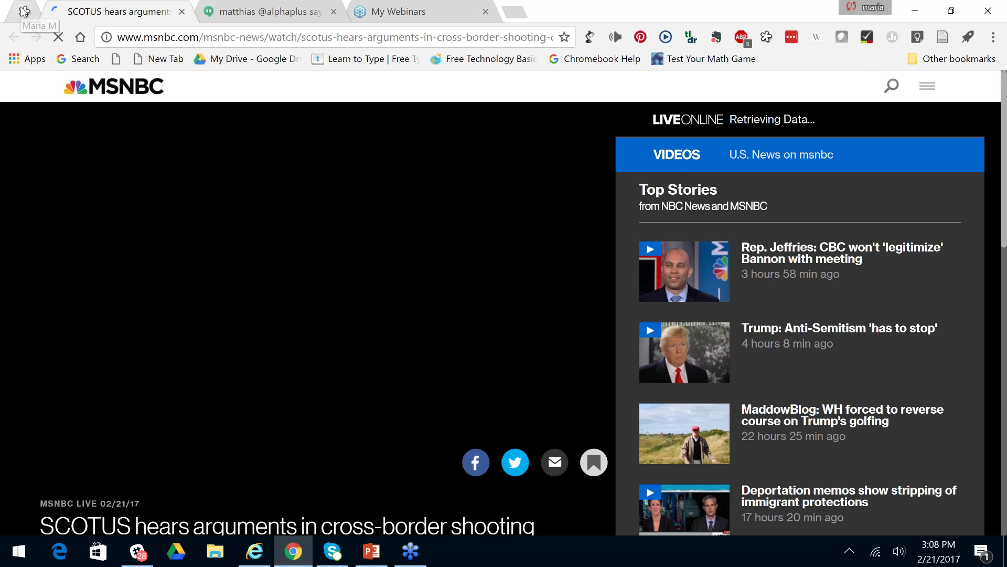
{"action": "left_click", "coordinate": [23, 10]}
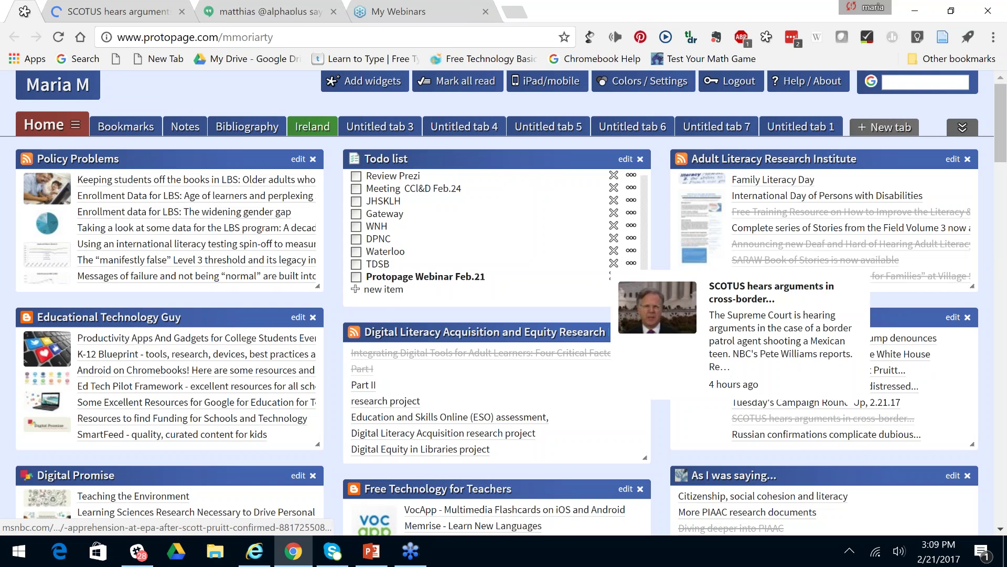
{"action": "left_click", "coordinate": [823, 419]}
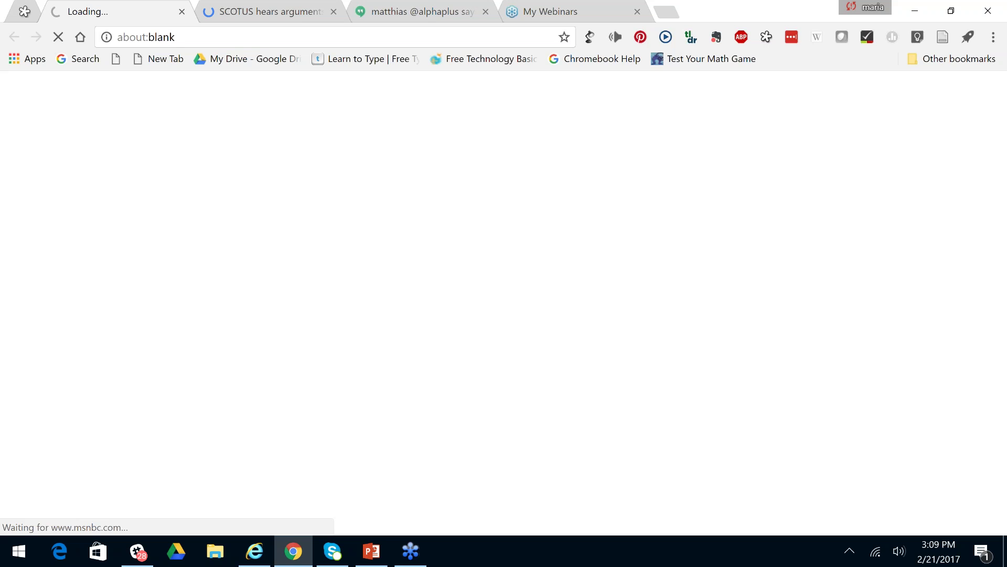
{"action": "left_click", "coordinate": [24, 11]}
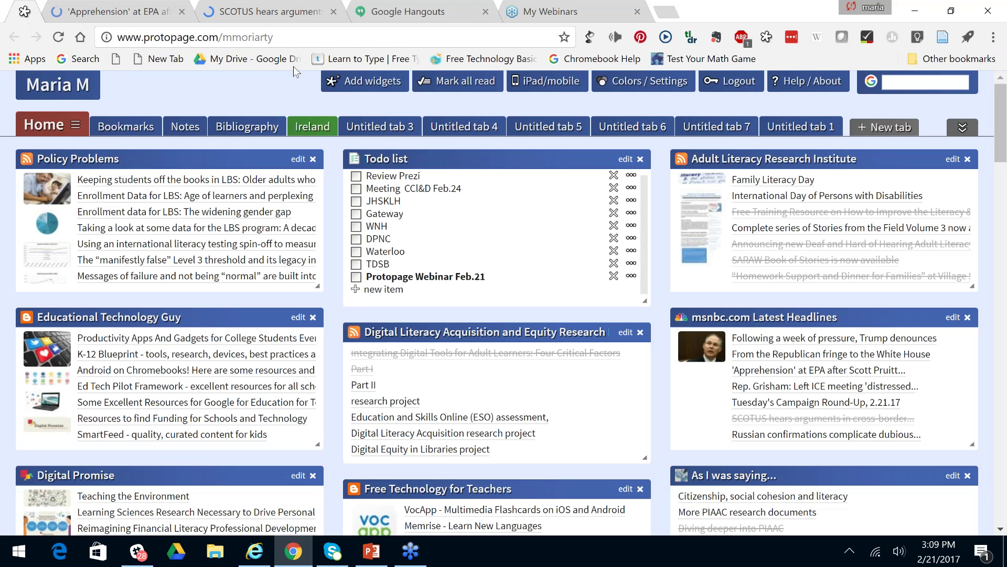
{"action": "left_click", "coordinate": [352, 84]}
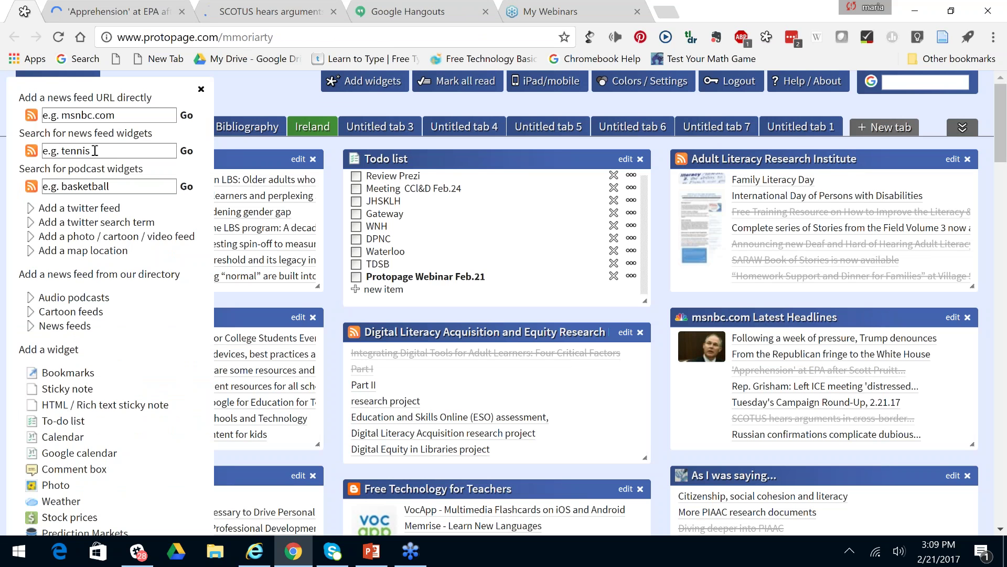
Search news feeds for 'digital literacy' and drop the Northstar result atop the middle column.
{"action": "left_click", "coordinate": [50, 147]}
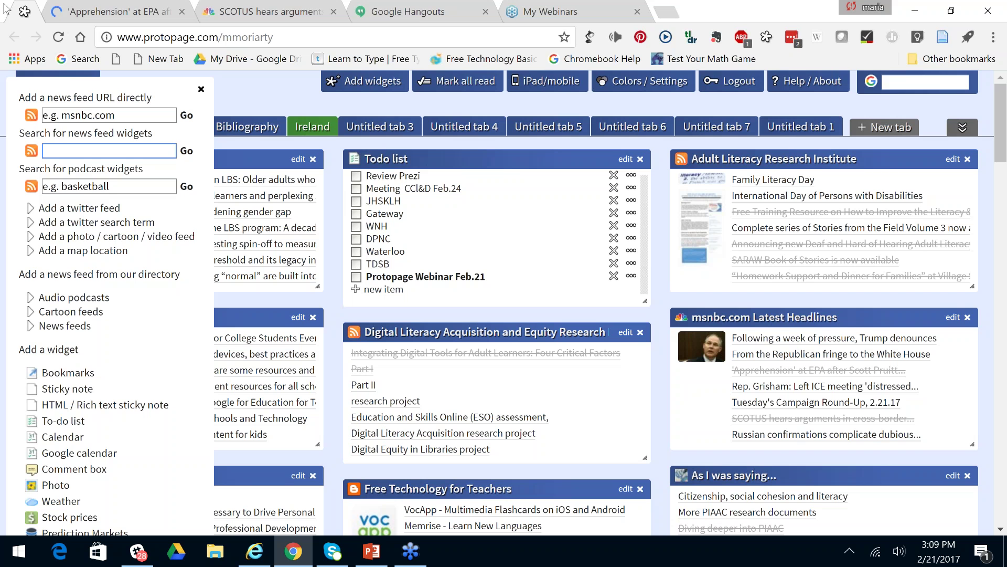
{"action": "type", "text": "digi"}
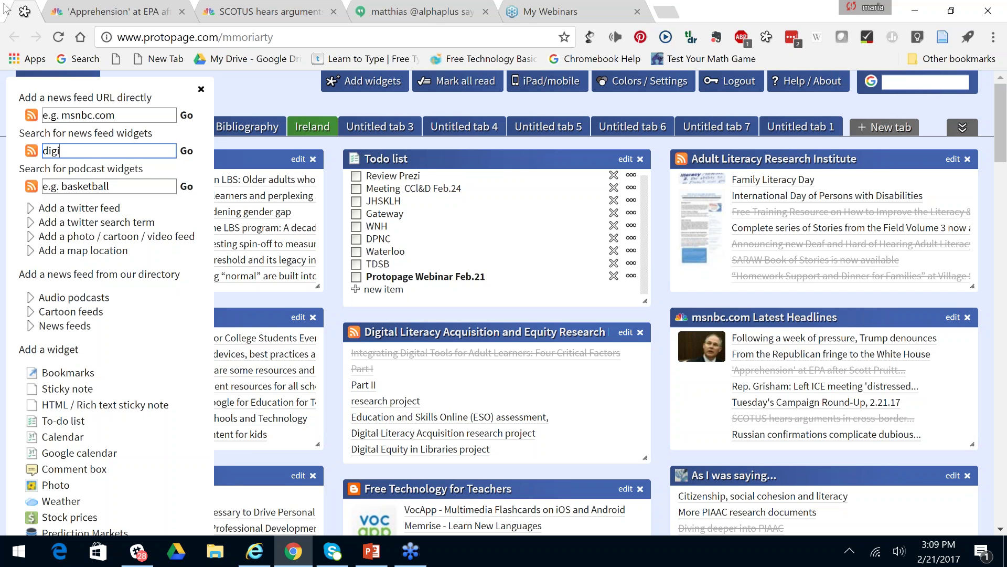
{"action": "type", "text": "tal"}
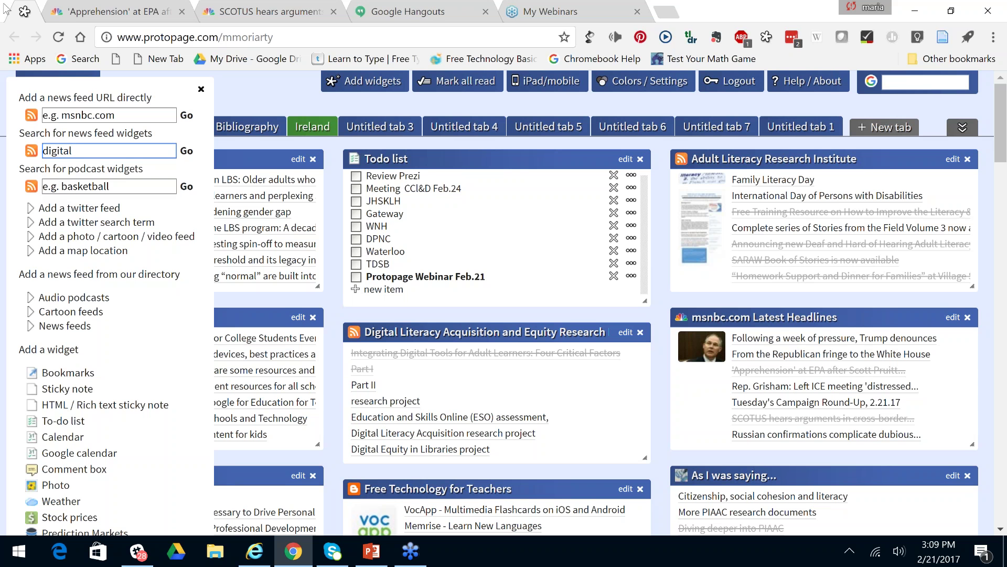
{"action": "type", "text": " literacy"}
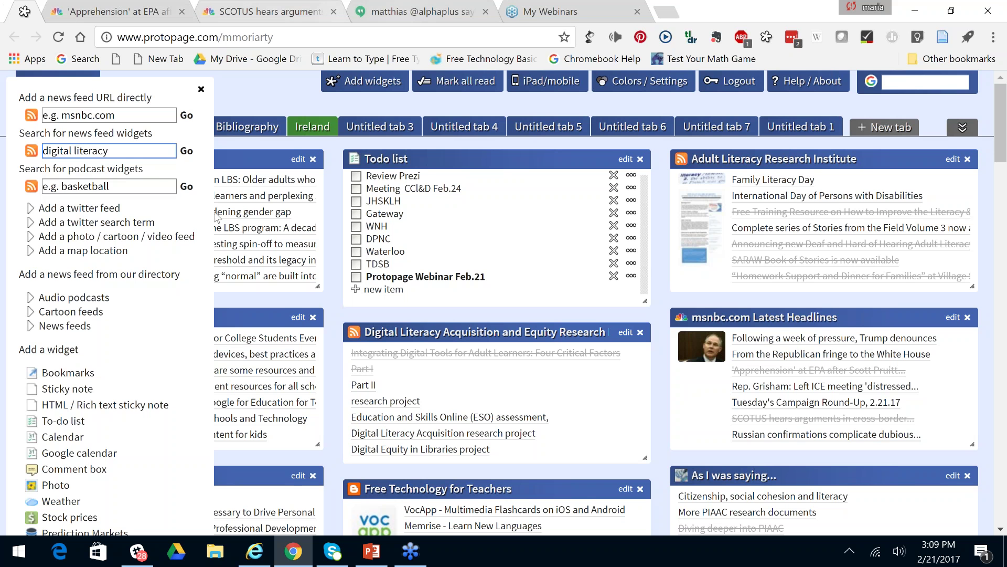
{"action": "left_click", "coordinate": [186, 151]}
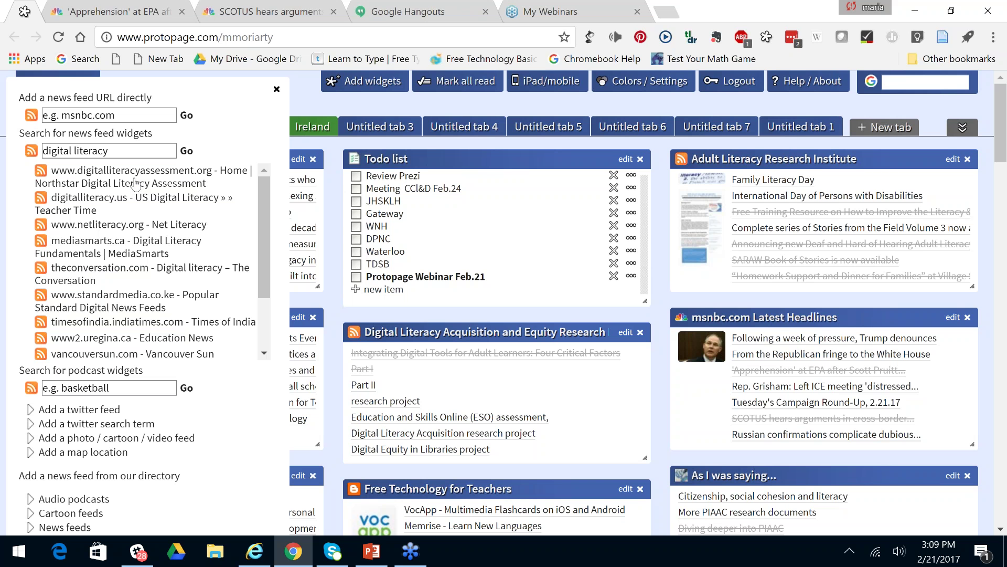
{"action": "mouse_move", "coordinate": [135, 184]}
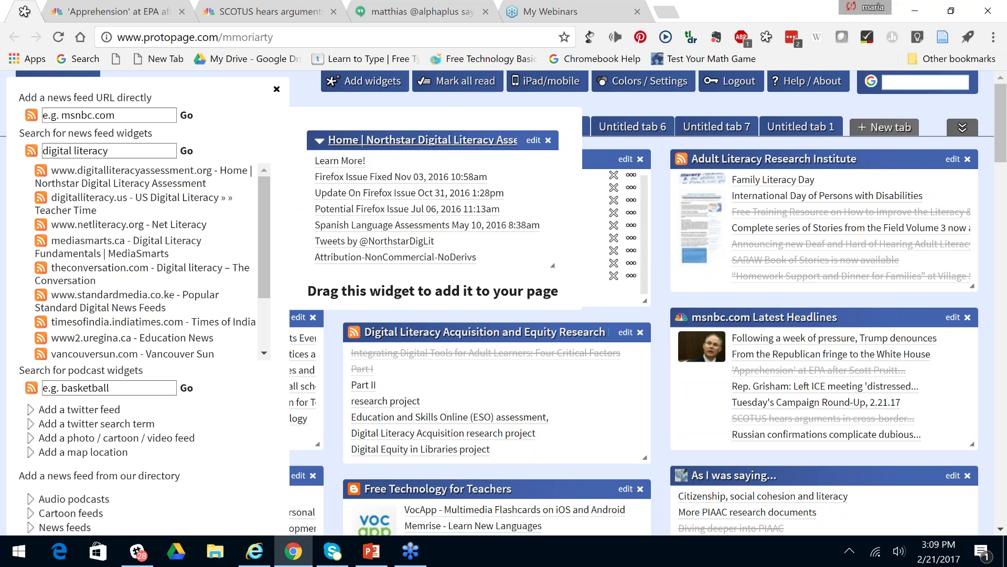
{"action": "left_click_drag", "start_coordinate": [420, 140], "coordinate": [461, 157]}
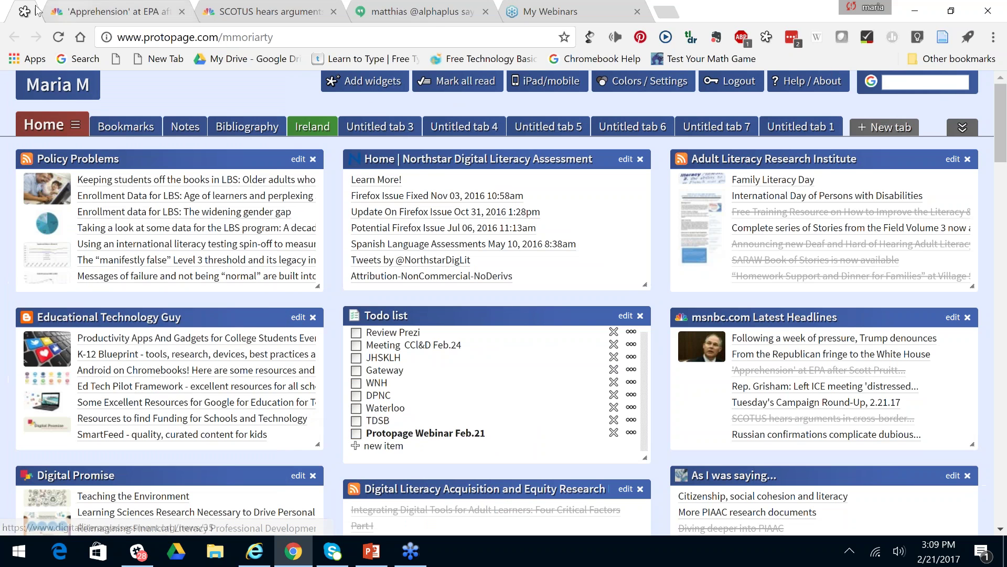
{"action": "left_click", "coordinate": [363, 89]}
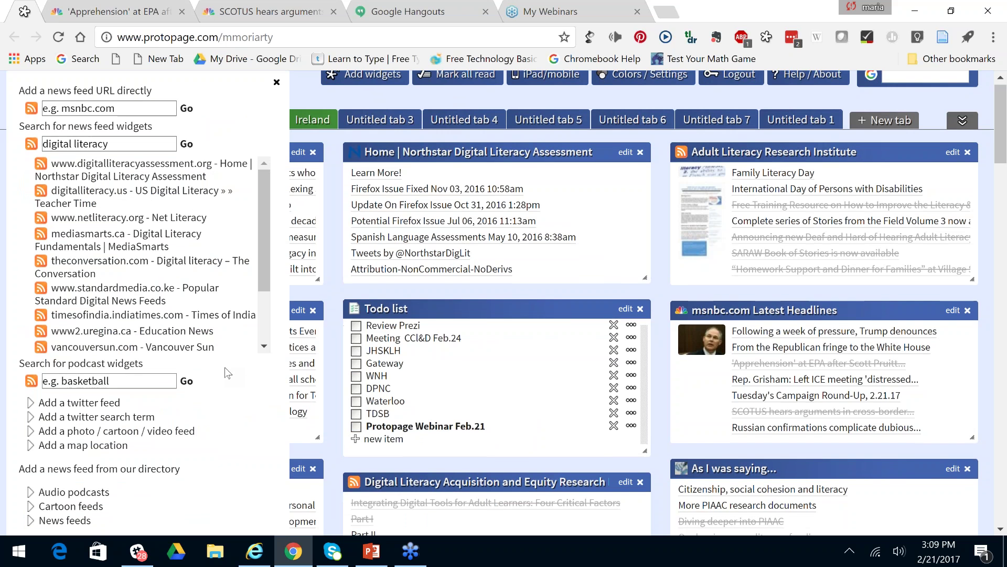
Add a Twitter feed widget for 'alphaplus', then delete it.
{"action": "scroll", "coordinate": [118, 259], "scroll_direction": "down", "scroll_amount": 3}
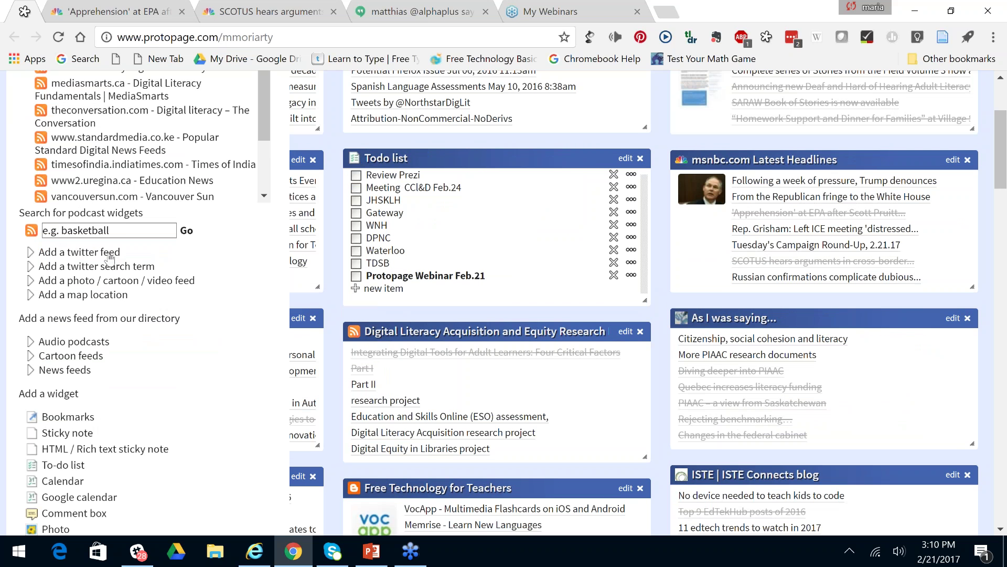
{"action": "left_click", "coordinate": [108, 256]}
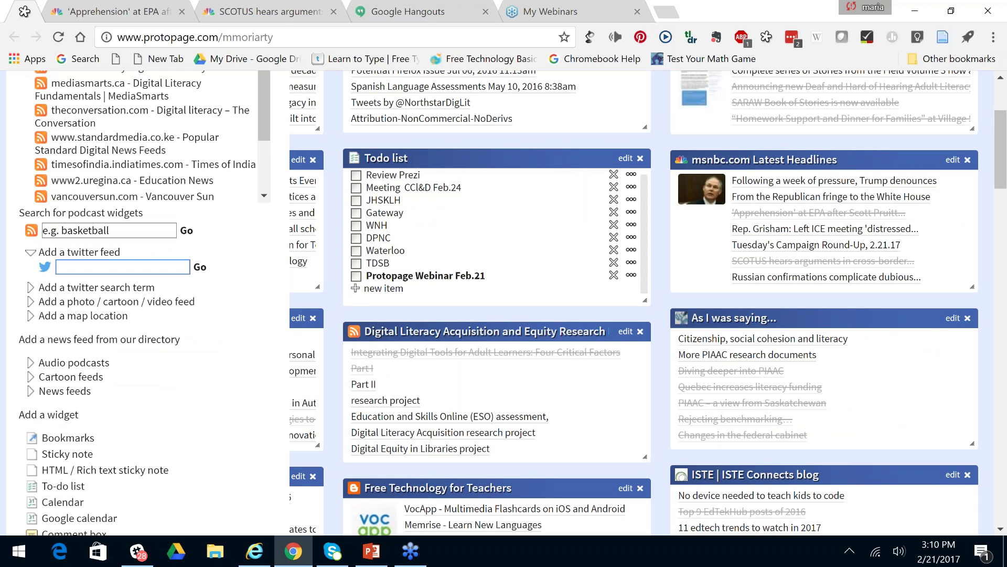
{"action": "type", "text": "alphapl"}
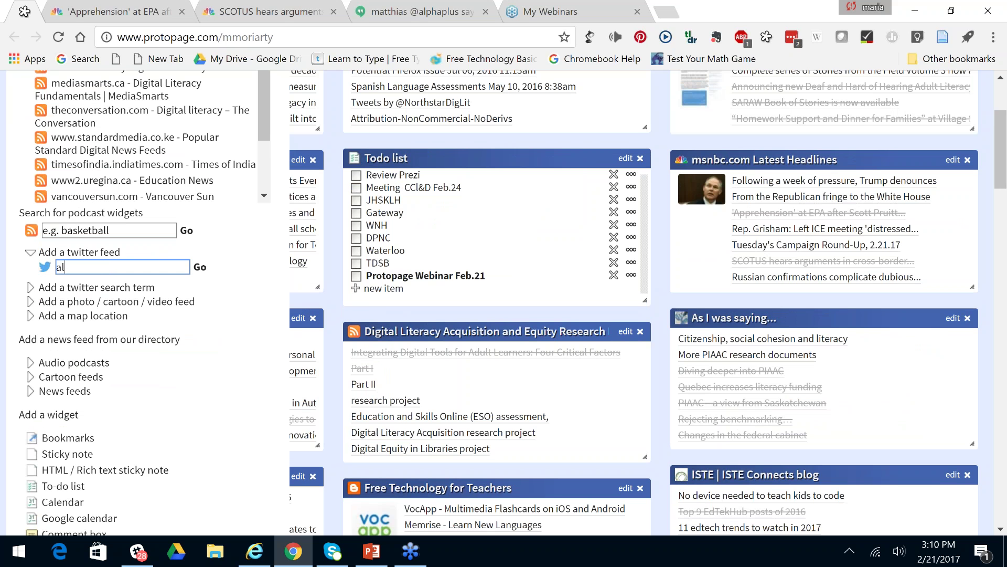
{"action": "type", "text": "us"}
{"action": "left_click", "coordinate": [199, 267]}
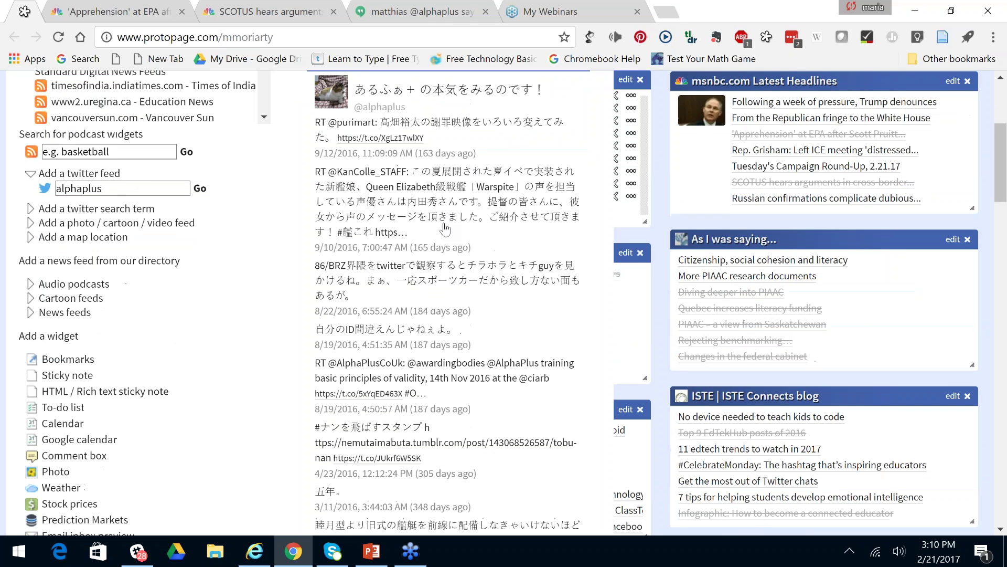
{"action": "left_click", "coordinate": [580, 141]}
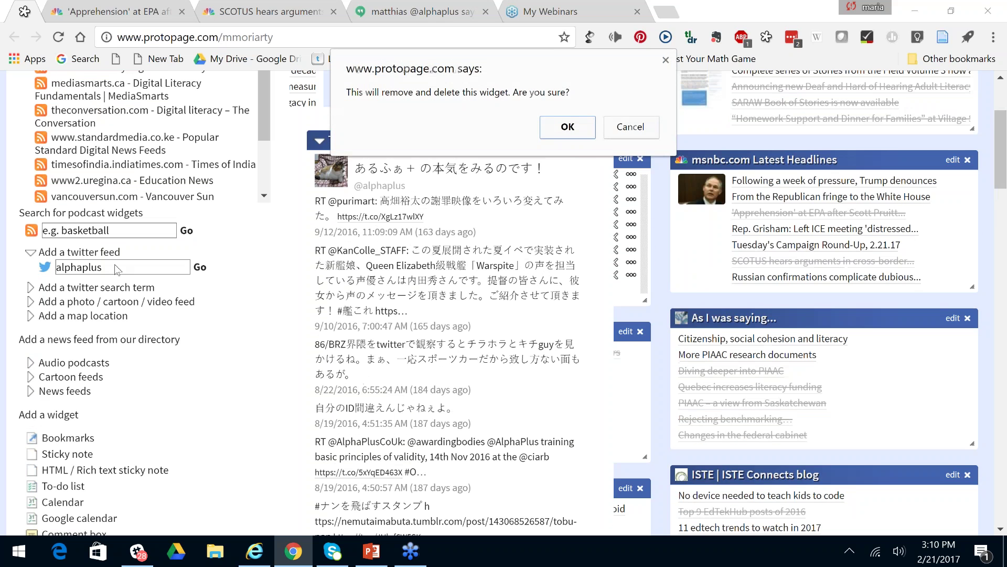
{"action": "left_click", "coordinate": [568, 130]}
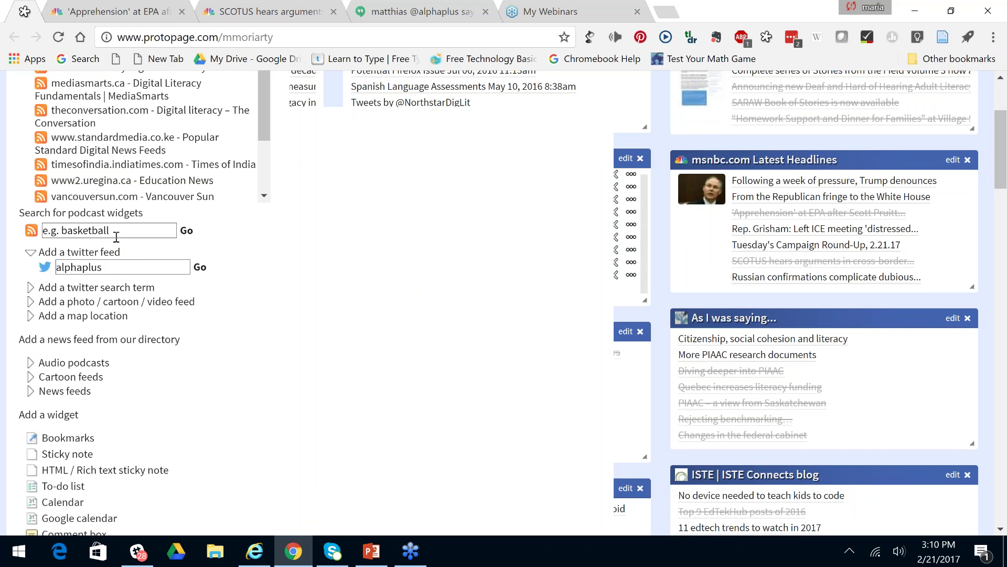
Re-enter the Twitter feed name as 'AlphaPlus' and create its widget.
{"action": "left_click", "coordinate": [81, 266]}
{"action": "double_click", "coordinate": [81, 267]}
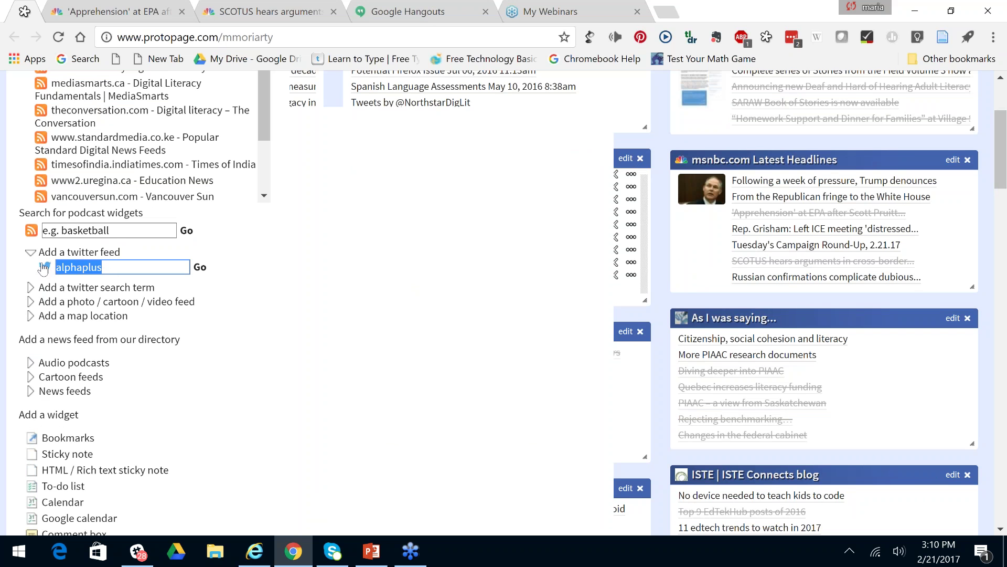
{"action": "type", "text": "ap"}
{"action": "key", "text": "BackSpace"}
{"action": "key", "text": "BackSpace"}
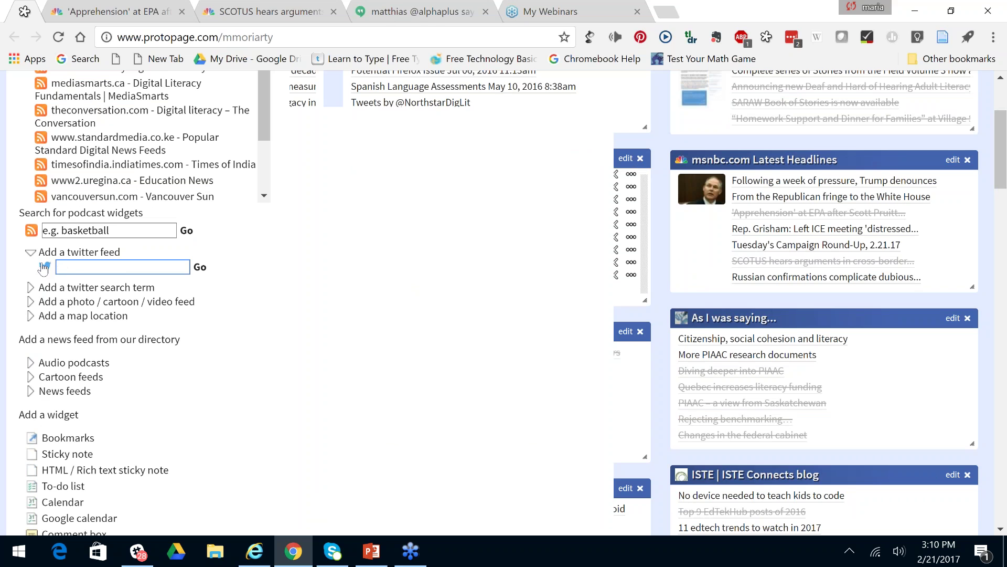
{"action": "type", "text": "AlphaPlus"}
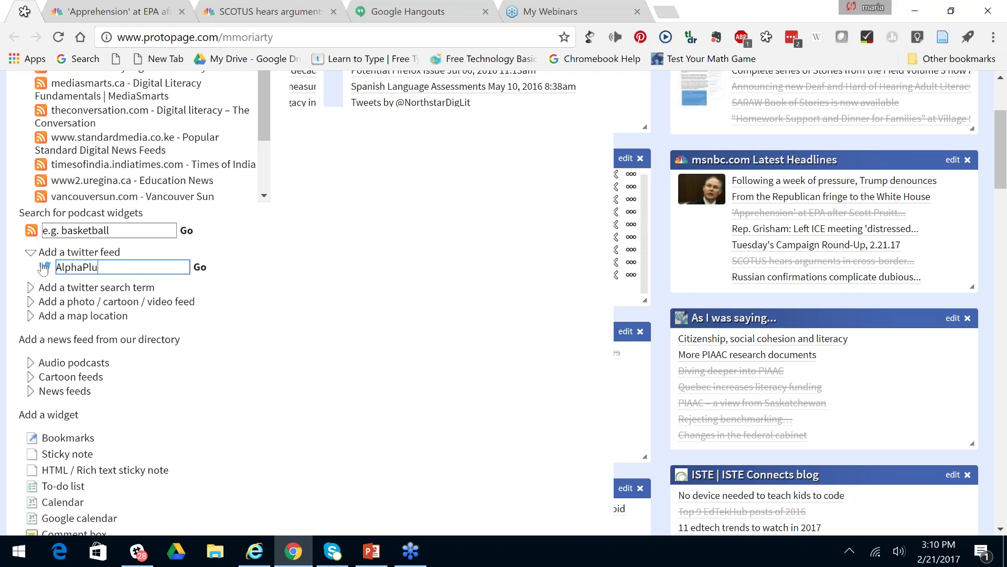
{"action": "left_click", "coordinate": [199, 268]}
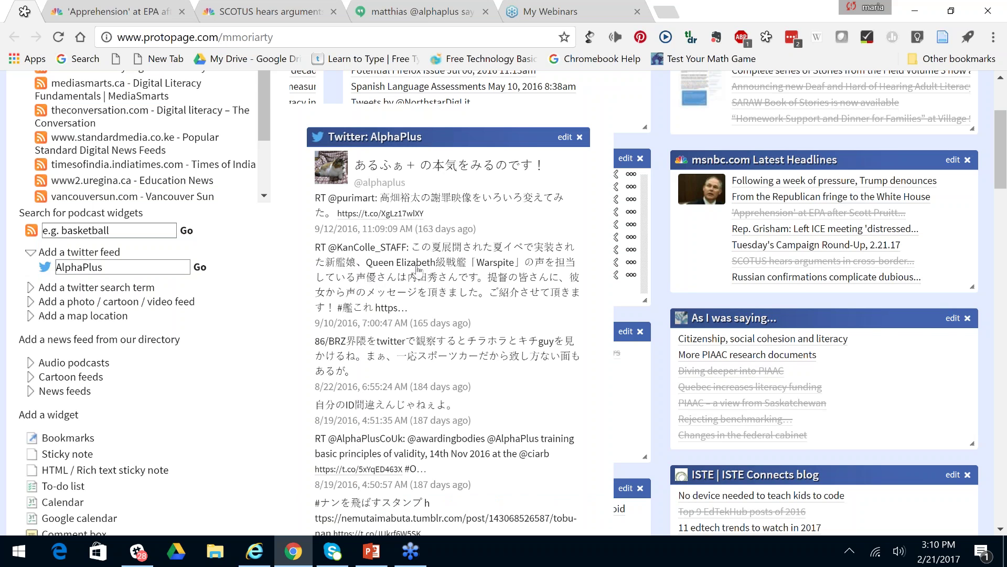
Start deleting the AlphaPlus Twitter widget from the Home tab.
{"action": "scroll", "coordinate": [418, 270], "scroll_direction": "down", "scroll_amount": 2}
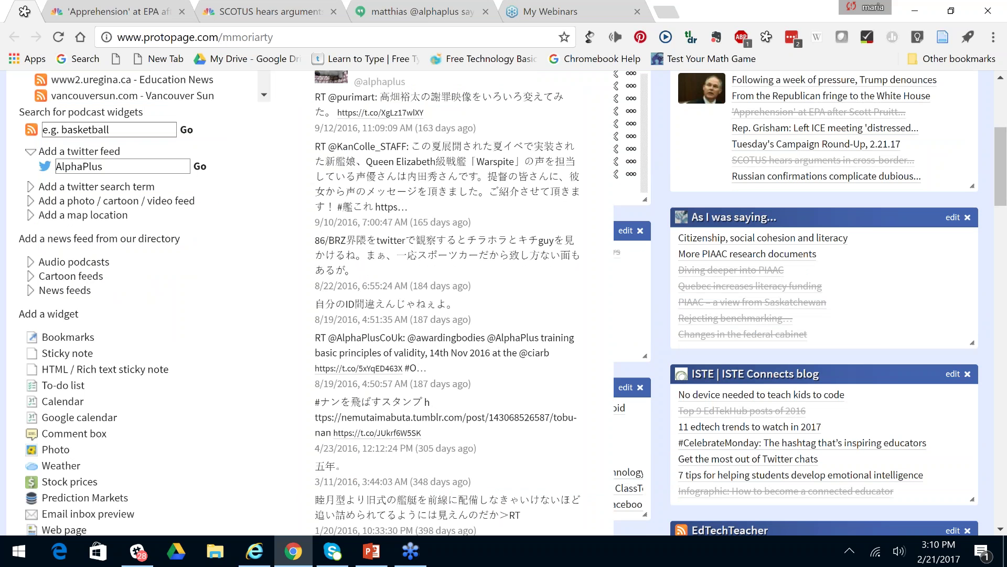
{"action": "scroll", "coordinate": [504, 302], "scroll_direction": "down", "scroll_amount": 6}
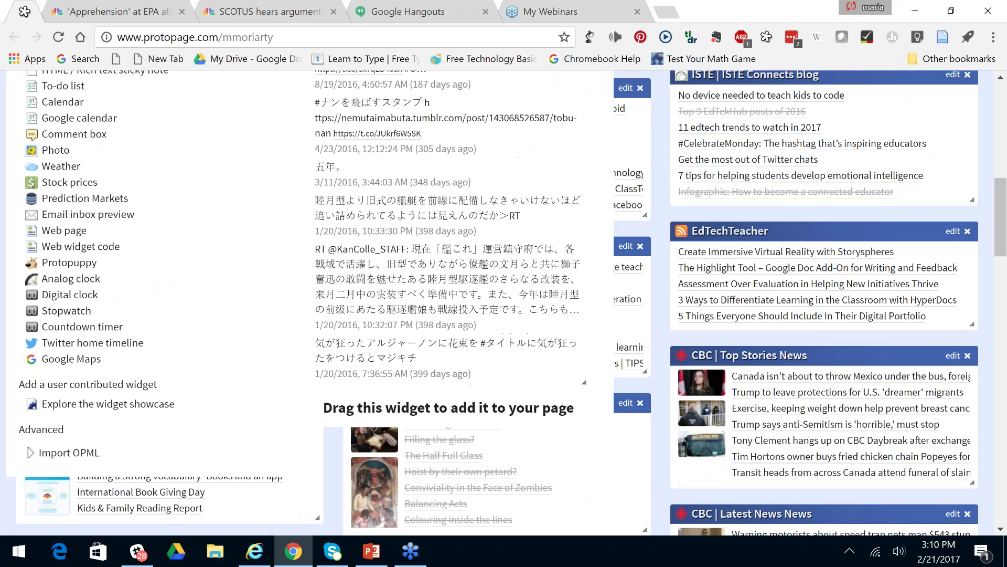
{"action": "scroll", "coordinate": [504, 302], "scroll_direction": "up", "scroll_amount": 9}
{"action": "left_click", "coordinate": [580, 215]}
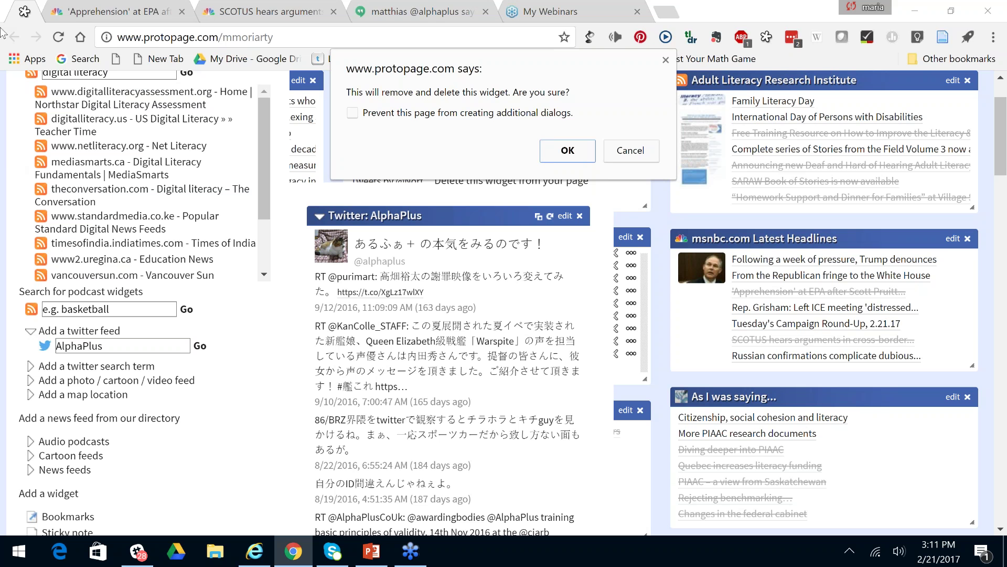
Confirm the AlphaPlus deletion, add an 'adult literacy' Twitter search widget, and open one tweet.
{"action": "left_click", "coordinate": [558, 151]}
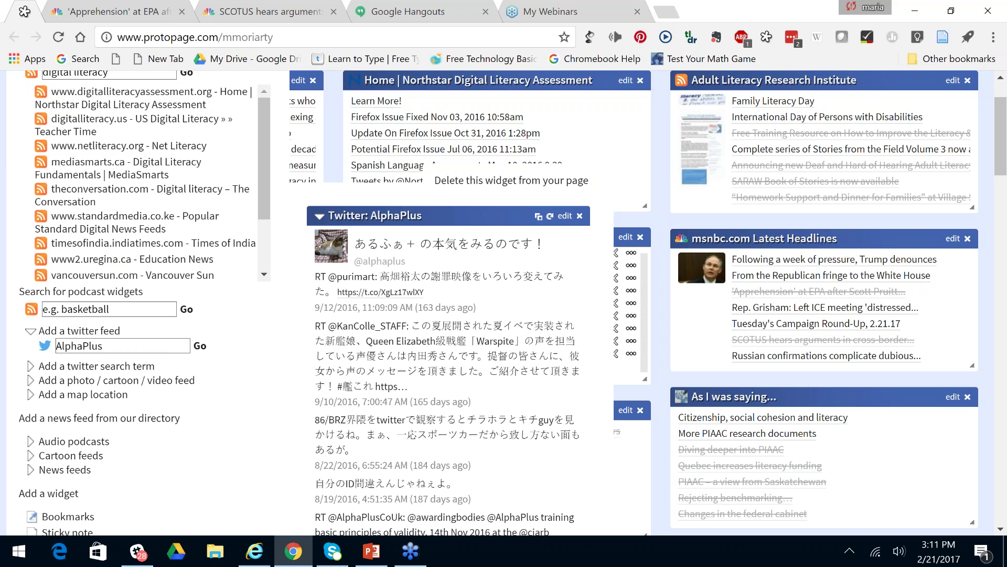
{"action": "left_click", "coordinate": [32, 366]}
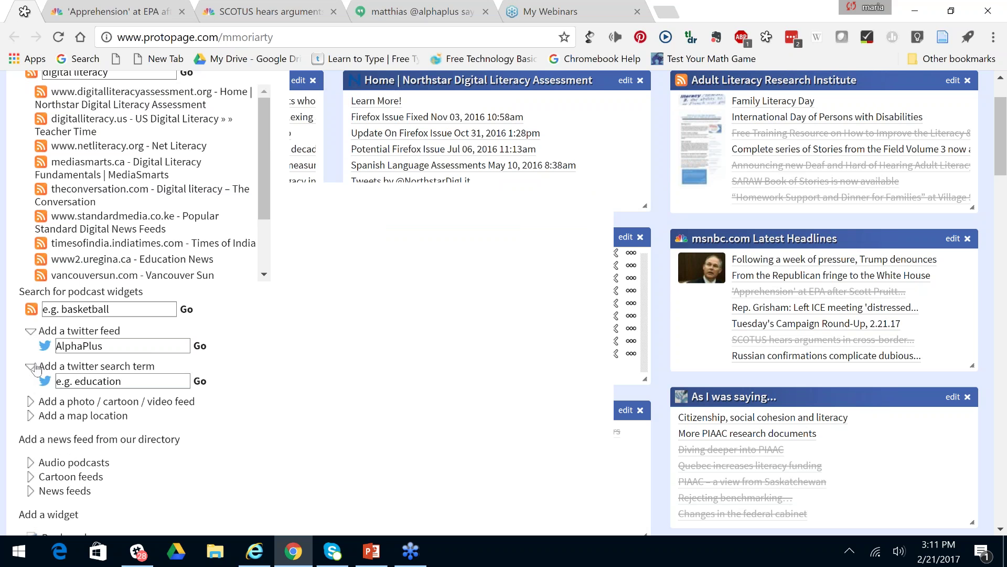
{"action": "left_click_drag", "start_coordinate": [120, 382], "coordinate": [53, 386]}
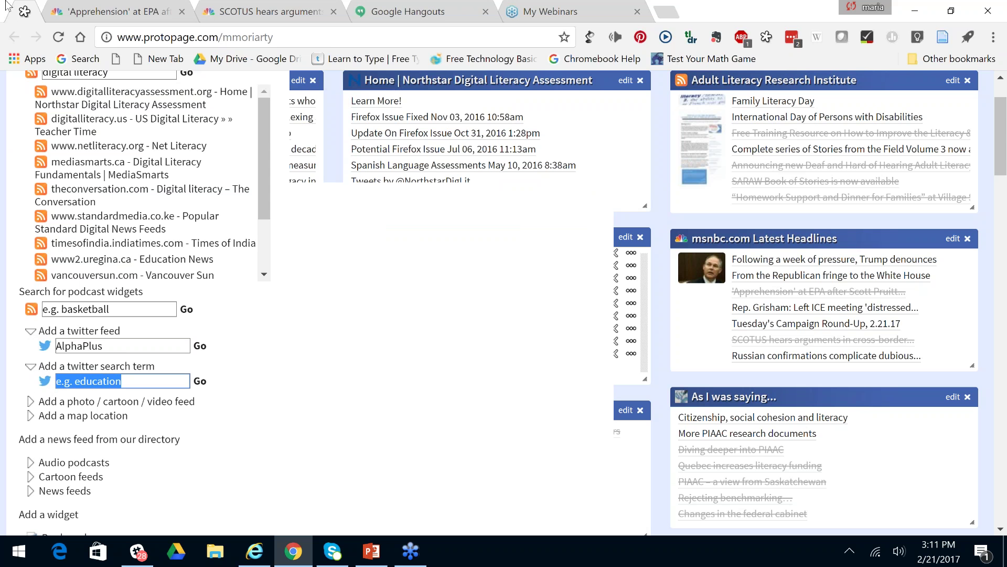
{"action": "type", "text": "adu"}
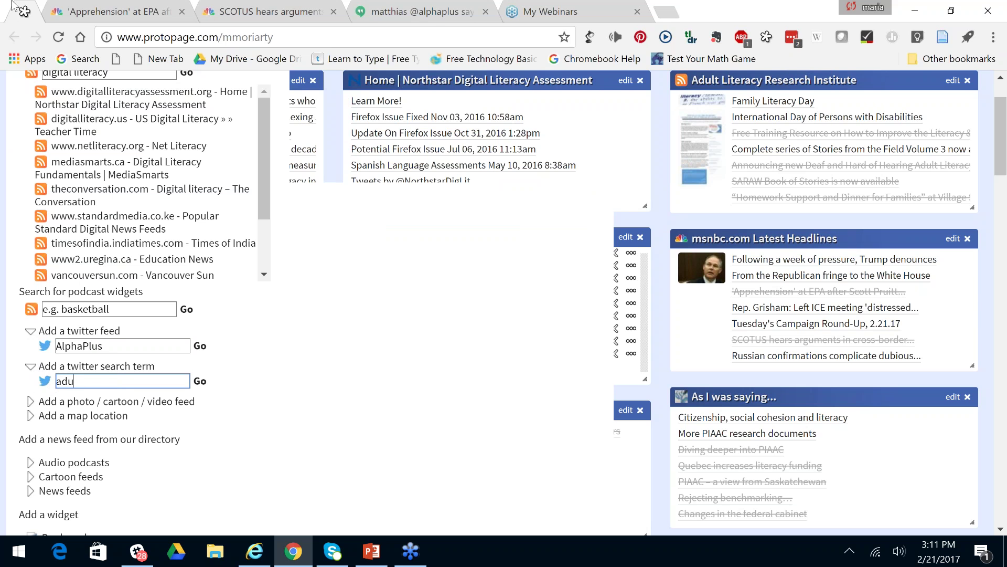
{"action": "type", "text": "lt lit"}
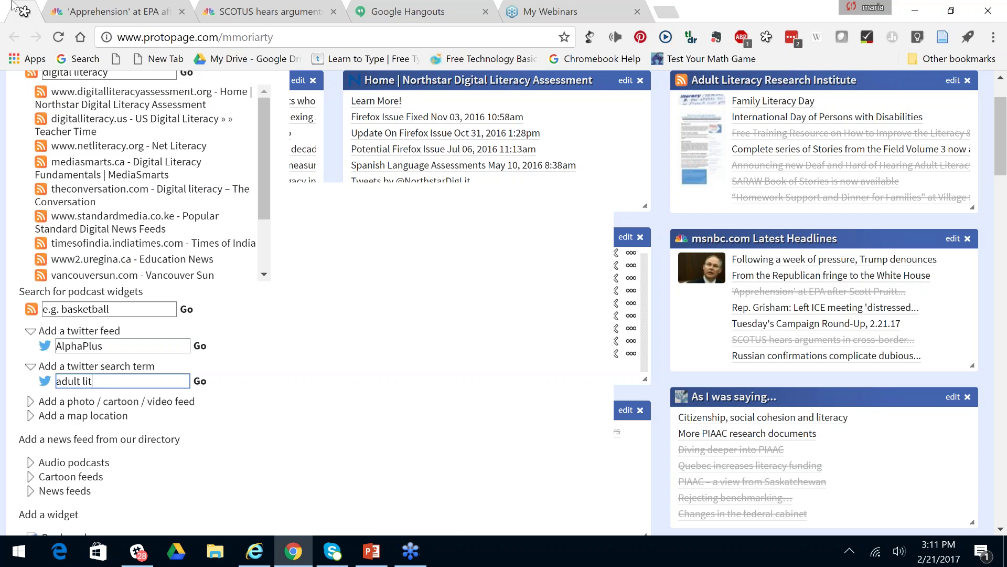
{"action": "type", "text": "eracy"}
{"action": "key", "text": "Return"}
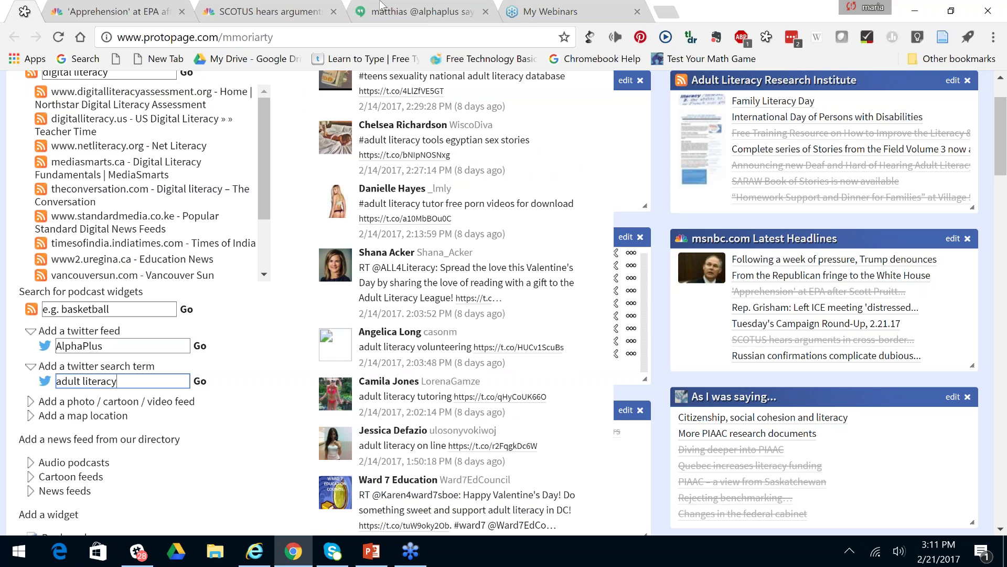
{"action": "left_click", "coordinate": [200, 346]}
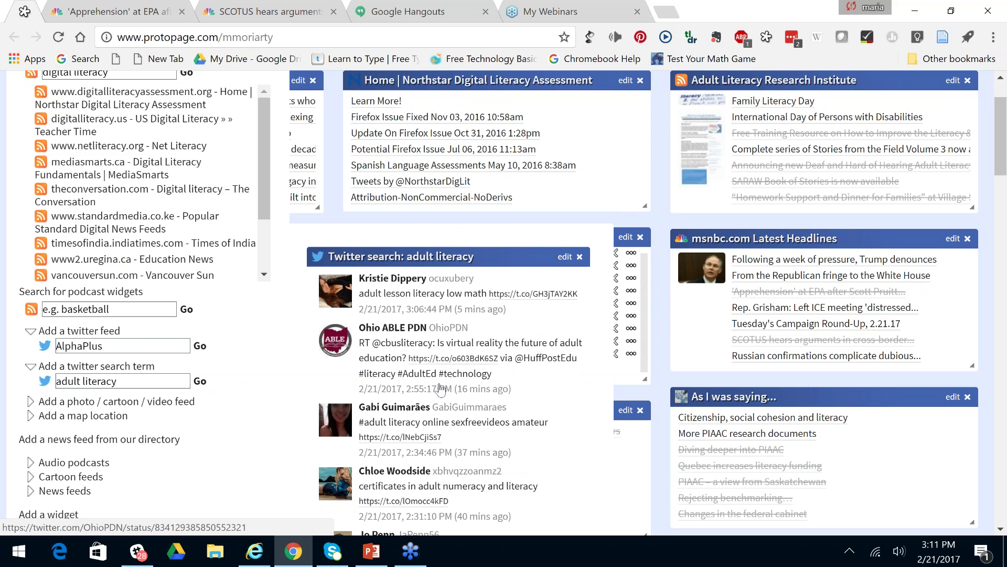
{"action": "left_click", "coordinate": [409, 297]}
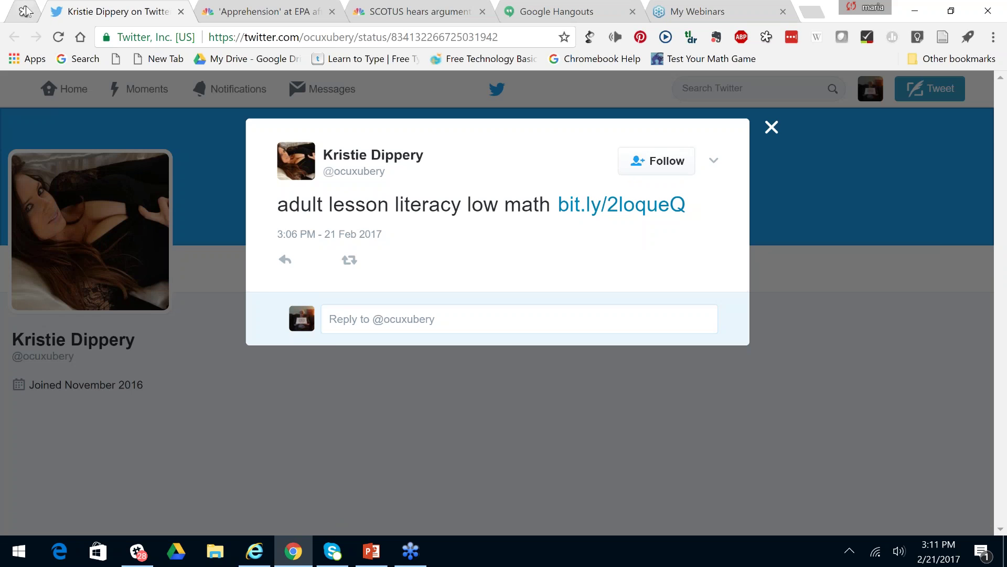
{"action": "left_click", "coordinate": [25, 10]}
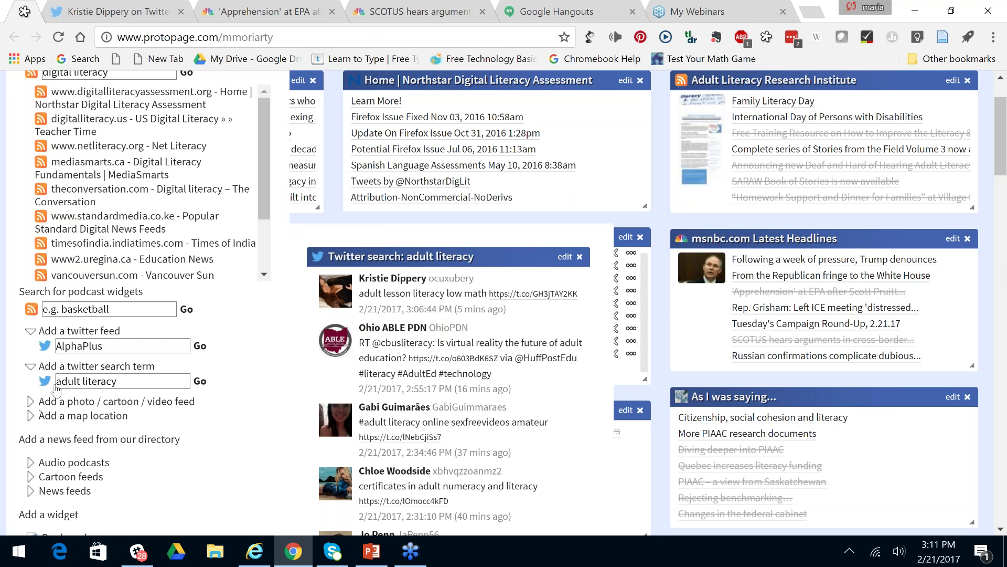
Collapse the Twitter sections, expand photo/cartoon/video feeds, and delete the adult literacy search widget.
{"action": "left_click", "coordinate": [32, 367]}
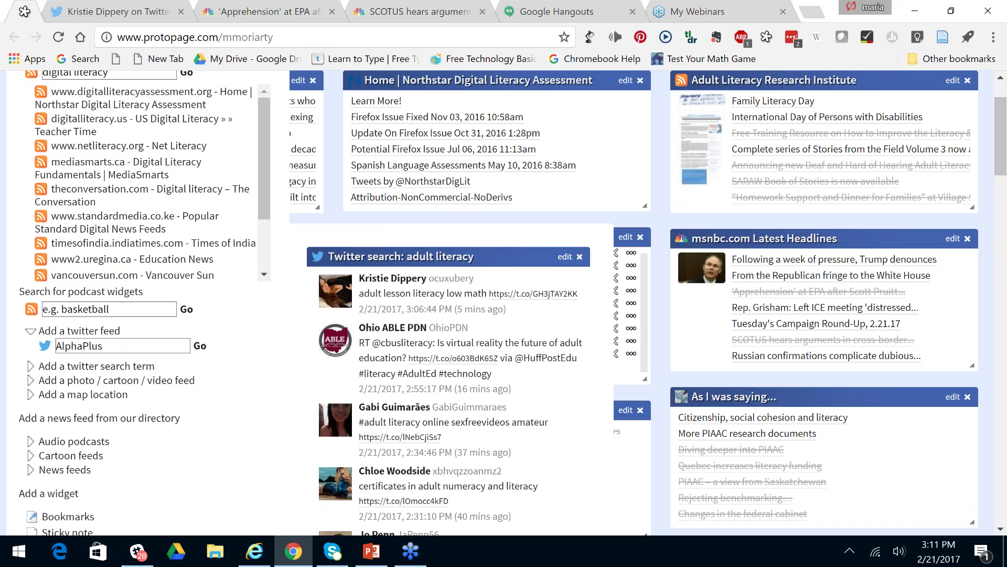
{"action": "left_click", "coordinate": [32, 333]}
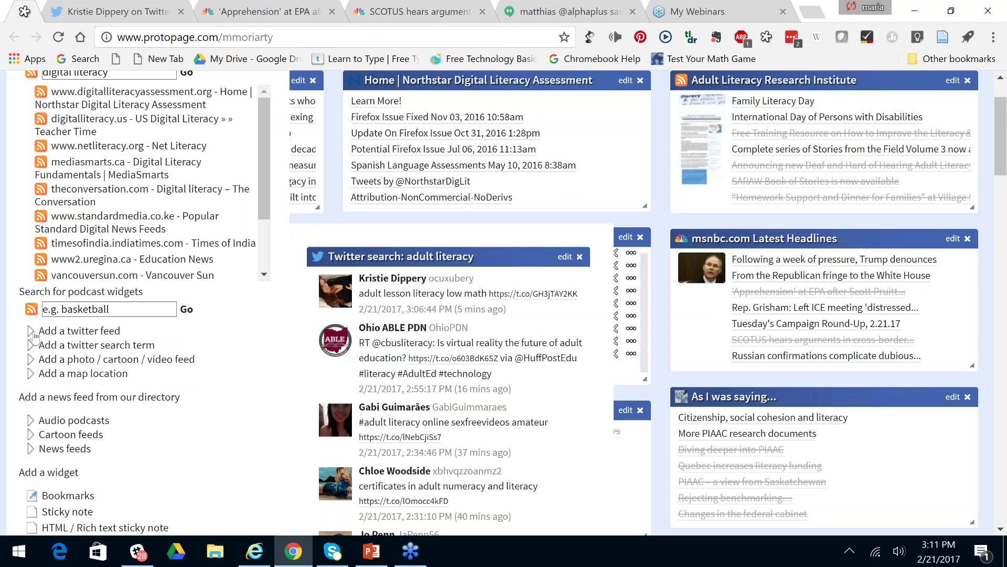
{"action": "left_click", "coordinate": [33, 360]}
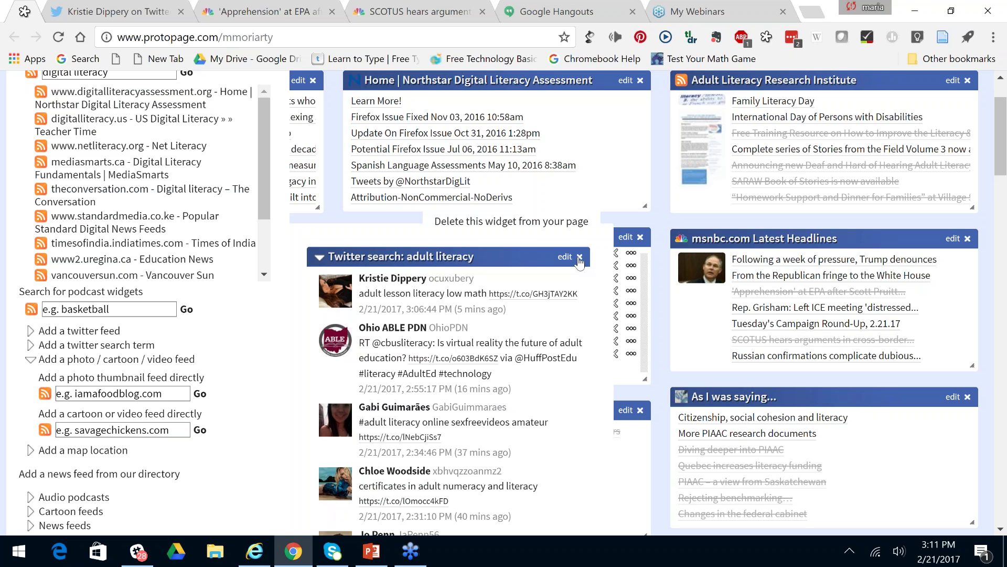
{"action": "left_click", "coordinate": [580, 257]}
{"action": "left_click", "coordinate": [570, 149]}
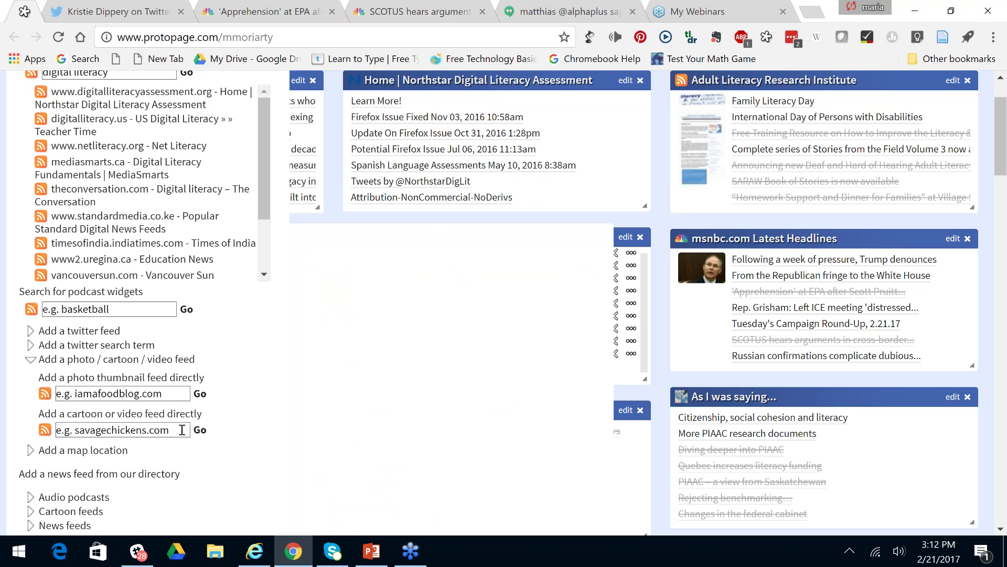
{"action": "scroll", "coordinate": [182, 429], "scroll_direction": "down", "scroll_amount": 1}
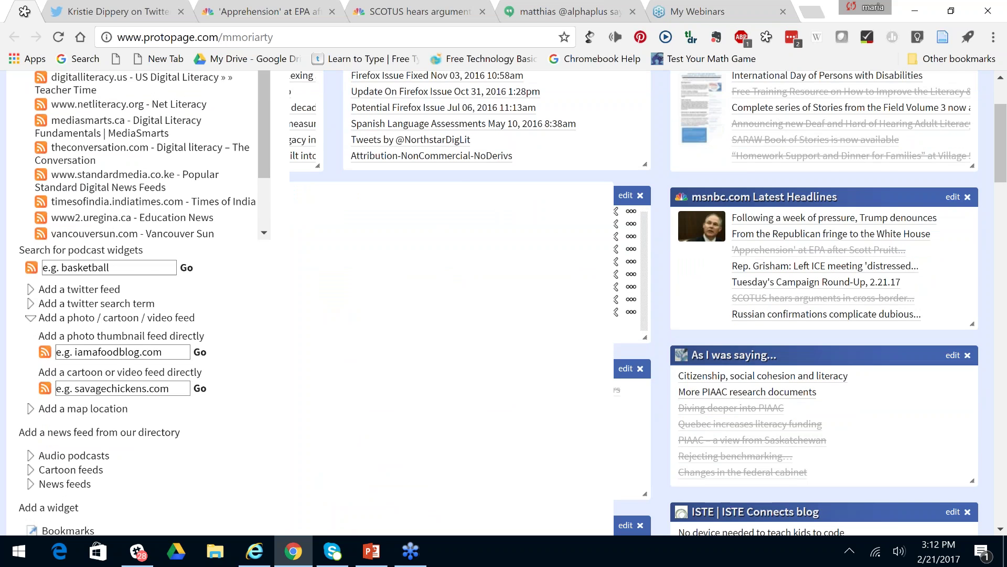
Add a Google map widget for 'paris' from the map location field, then start deleting it.
{"action": "left_click", "coordinate": [83, 408]}
{"action": "scroll", "coordinate": [125, 387], "scroll_direction": "down", "scroll_amount": 1}
{"action": "left_click", "coordinate": [125, 388]}
{"action": "type", "text": "p"}
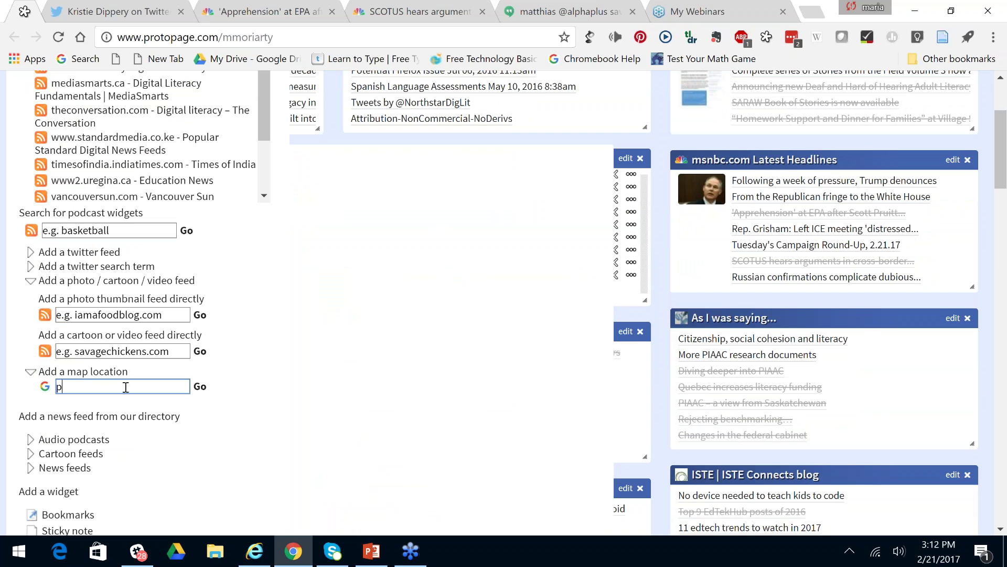
{"action": "type", "text": "aris"}
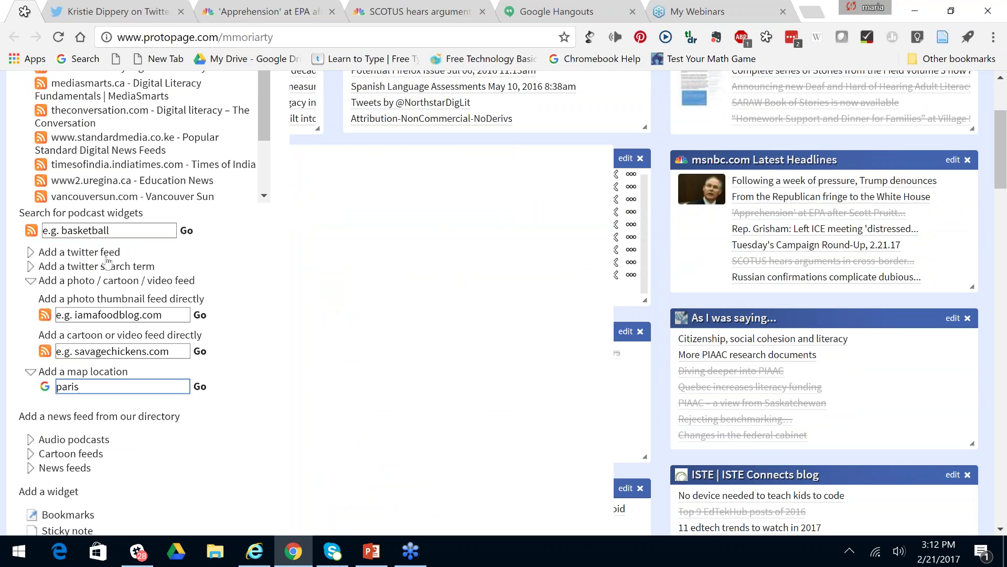
{"action": "key", "text": "Return"}
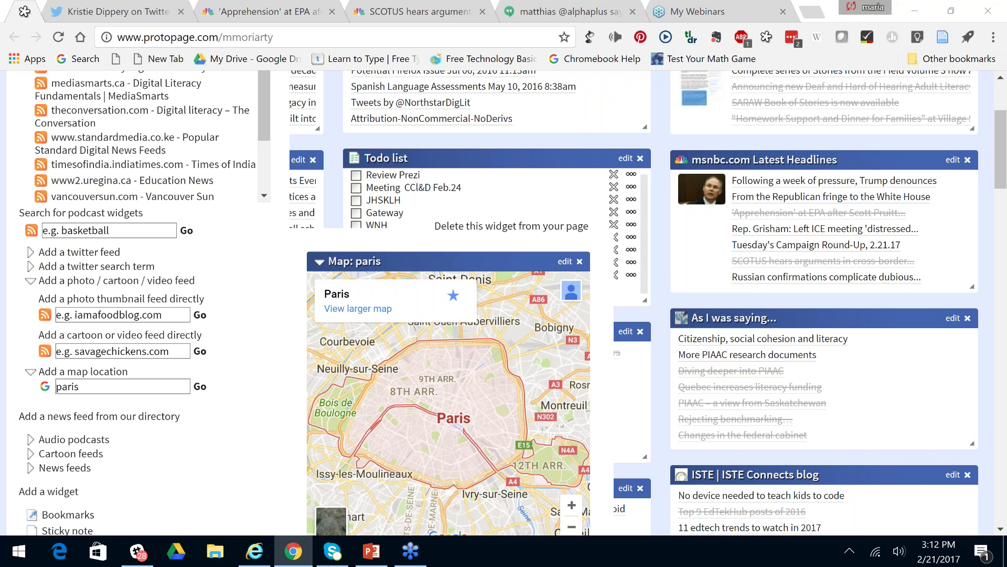
{"action": "left_click", "coordinate": [640, 157]}
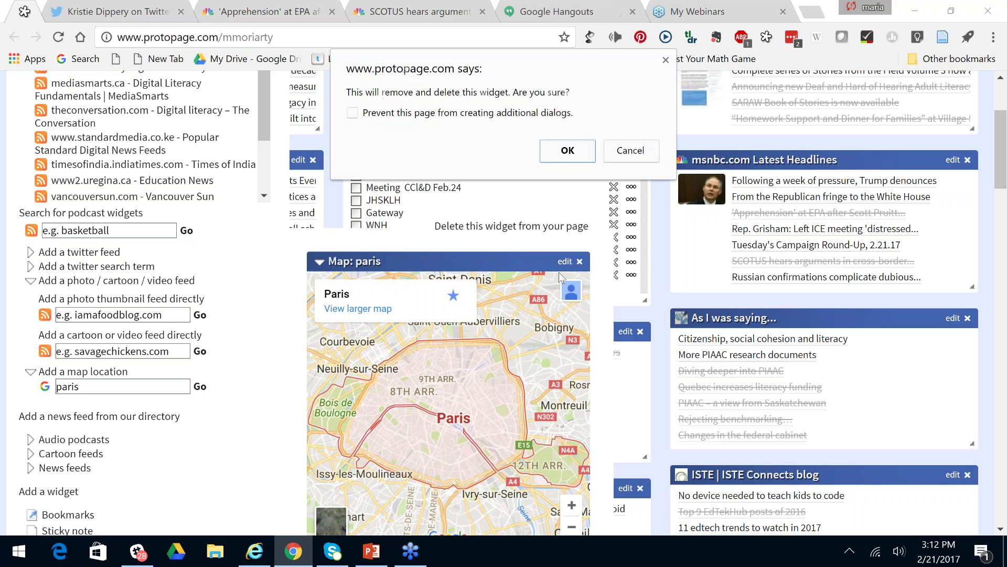
Confirm removing the Paris map and scroll to the news feed directory and widget list.
{"action": "left_click", "coordinate": [571, 148]}
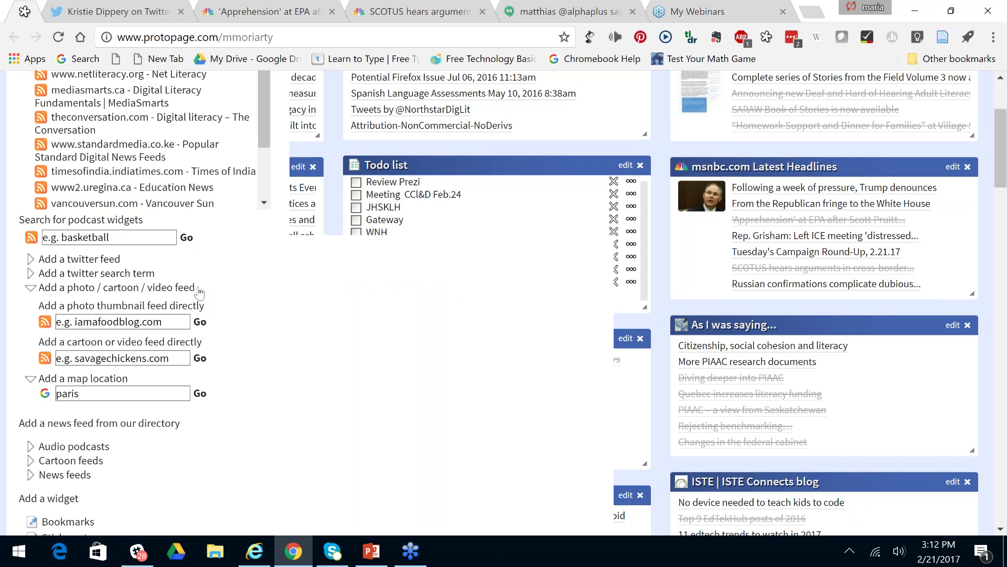
{"action": "scroll", "coordinate": [200, 292], "scroll_direction": "up", "scroll_amount": 3}
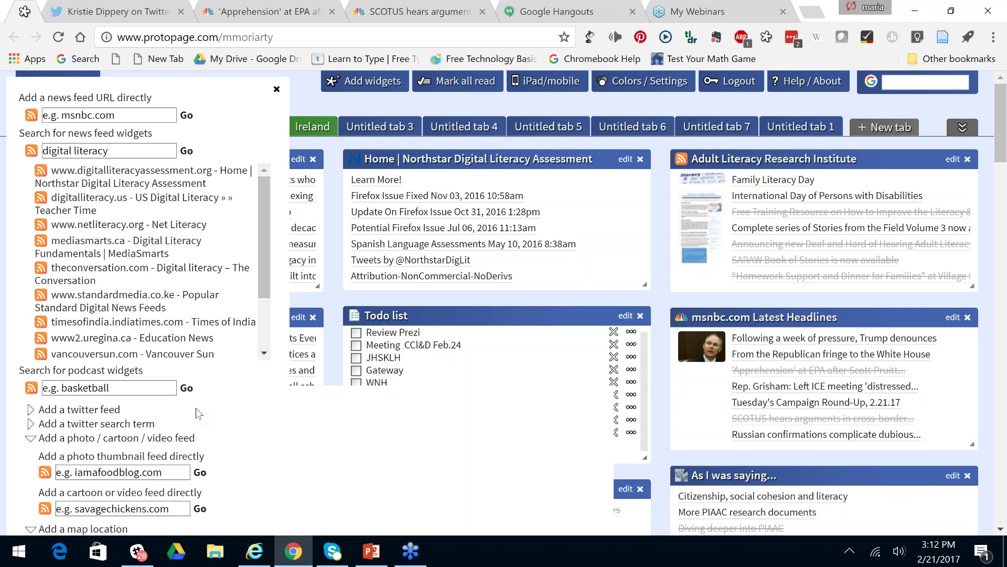
{"action": "scroll", "coordinate": [196, 408], "scroll_direction": "down", "scroll_amount": 2}
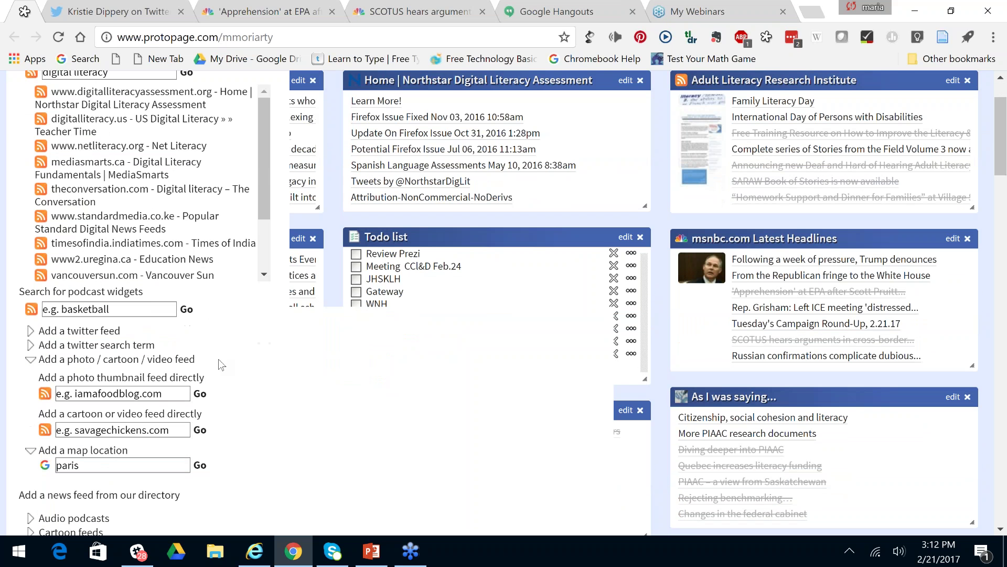
{"action": "scroll", "coordinate": [218, 359], "scroll_direction": "down", "scroll_amount": 2}
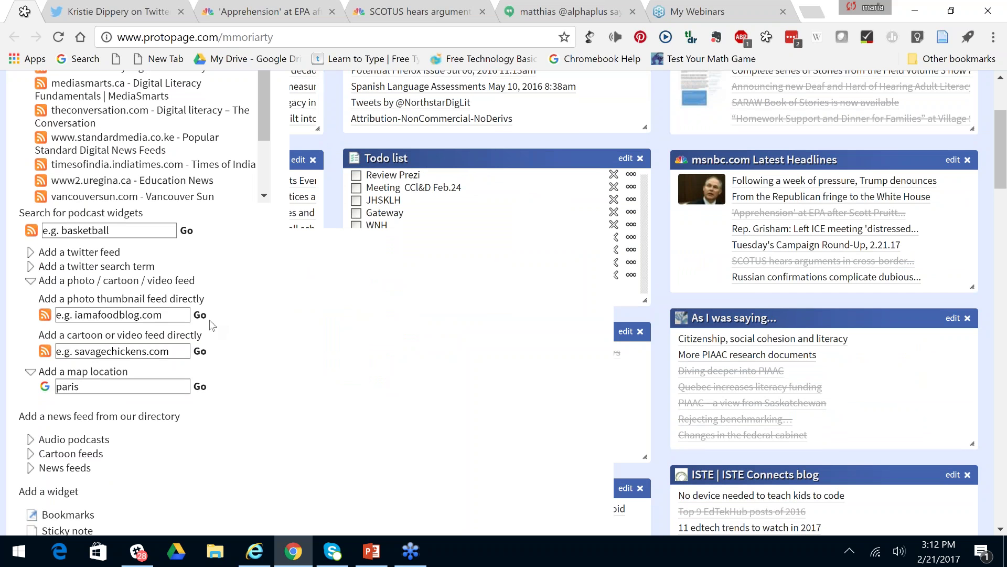
{"action": "scroll", "coordinate": [211, 324], "scroll_direction": "down", "scroll_amount": 1}
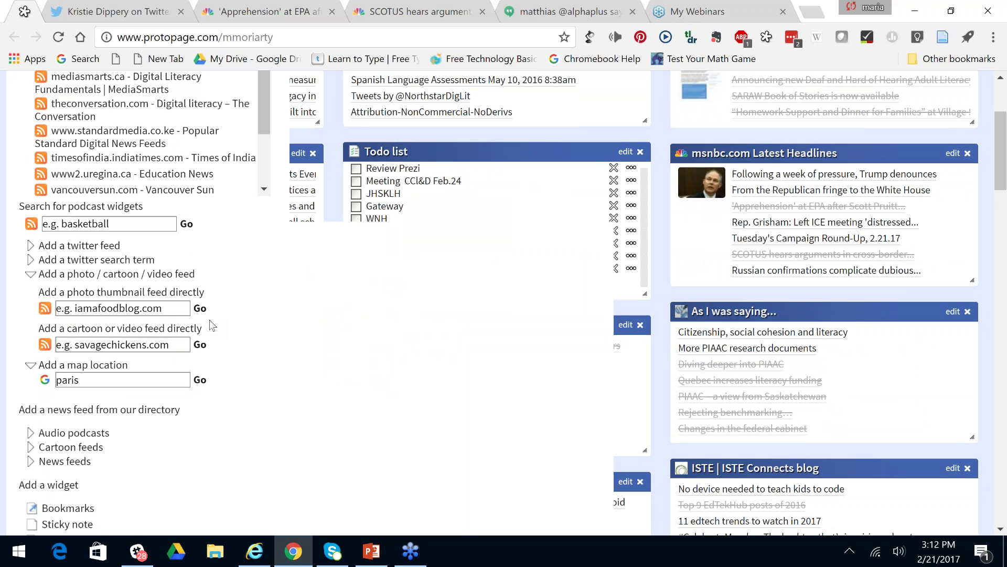
{"action": "scroll", "coordinate": [210, 327], "scroll_direction": "down", "scroll_amount": 2}
{"action": "scroll", "coordinate": [141, 305], "scroll_direction": "down", "scroll_amount": 2}
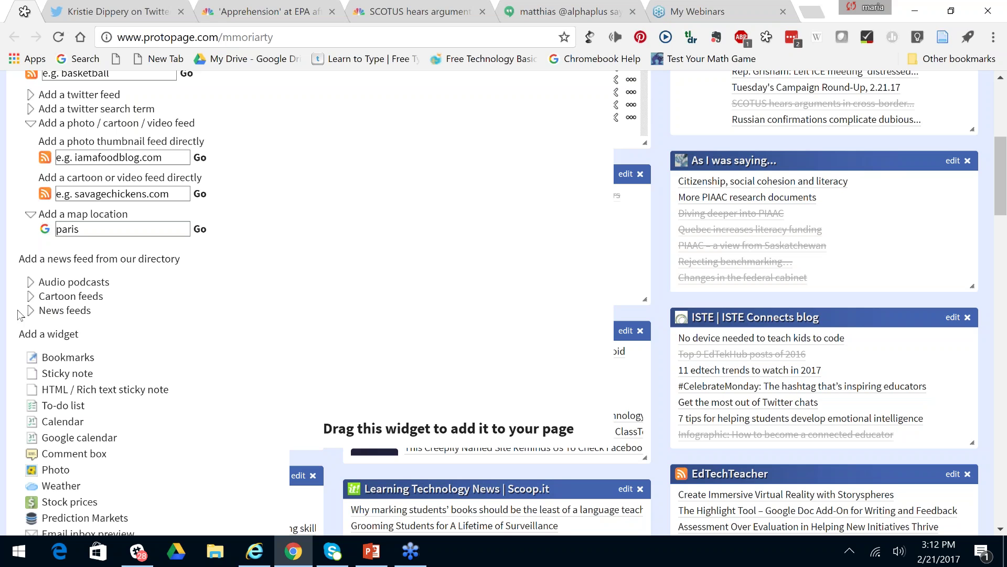
Open News feeds > Canada and drag CBC News - Top Stories atop the right column.
{"action": "left_click", "coordinate": [31, 311]}
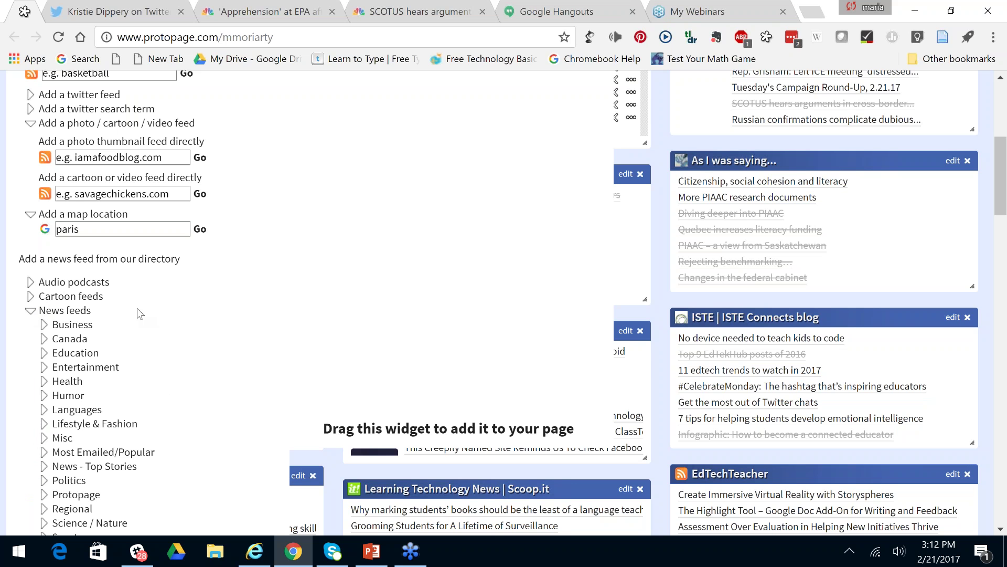
{"action": "scroll", "coordinate": [140, 314], "scroll_direction": "down", "scroll_amount": 1}
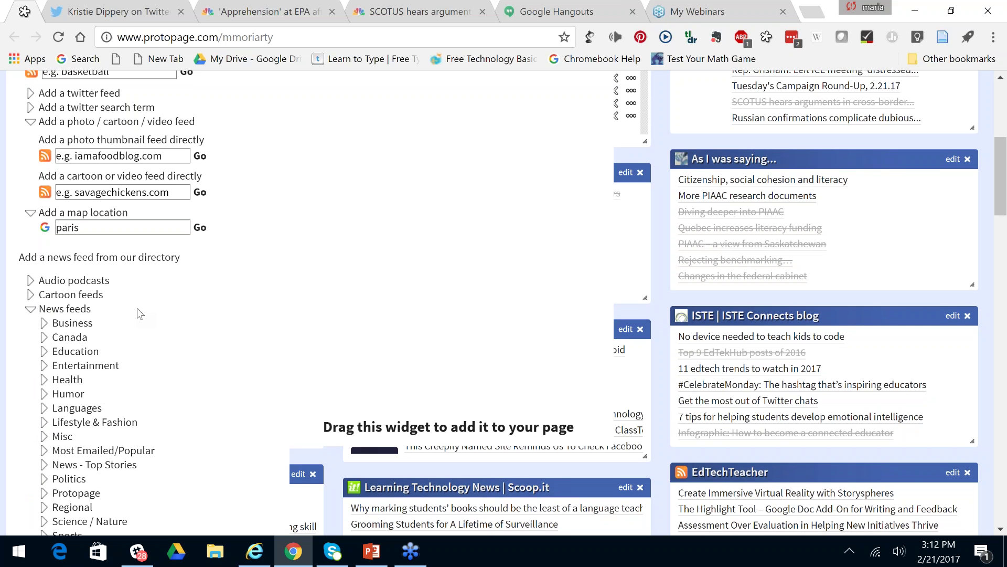
{"action": "scroll", "coordinate": [140, 314], "scroll_direction": "down", "scroll_amount": 3}
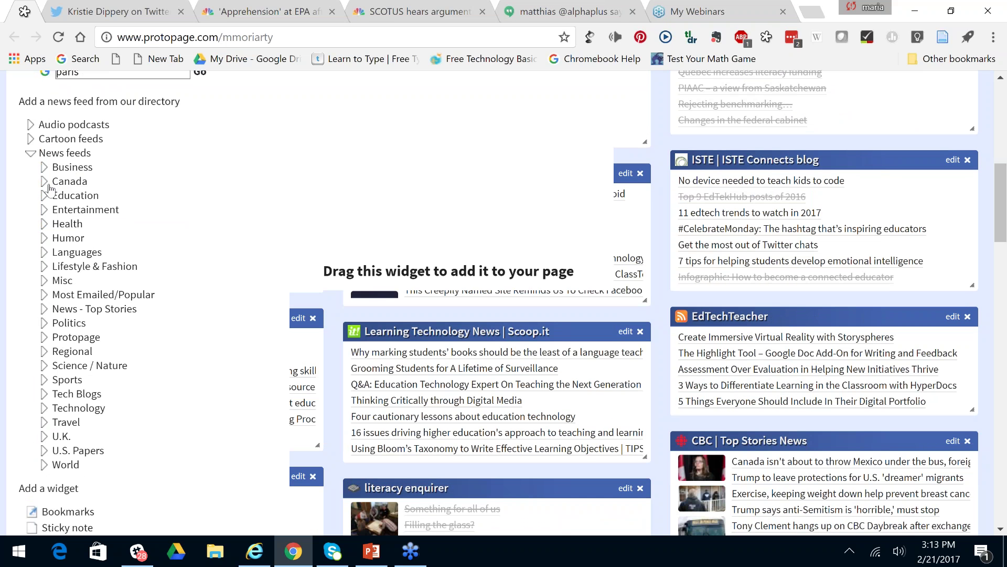
{"action": "left_click", "coordinate": [46, 182]}
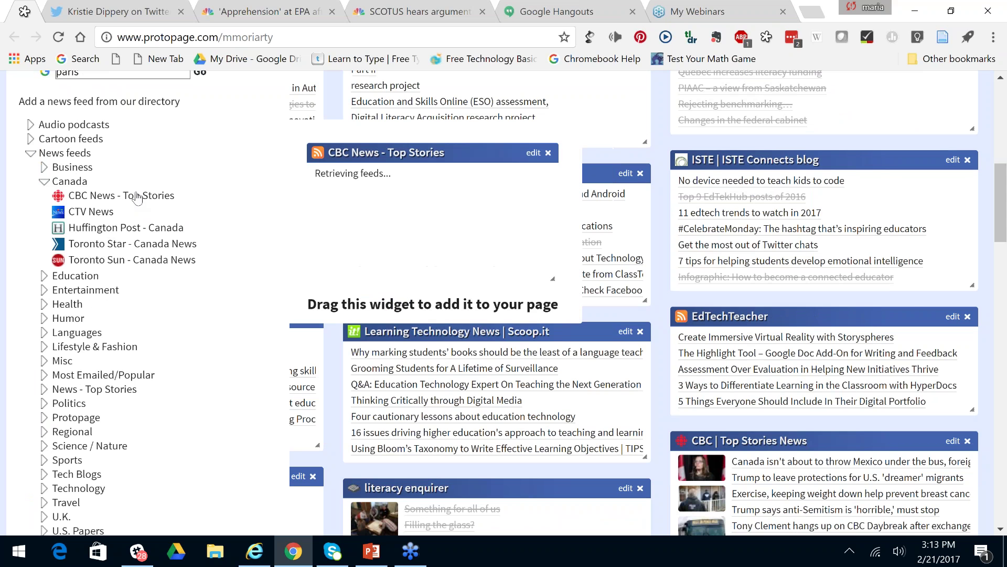
{"action": "mouse_move", "coordinate": [381, 243]}
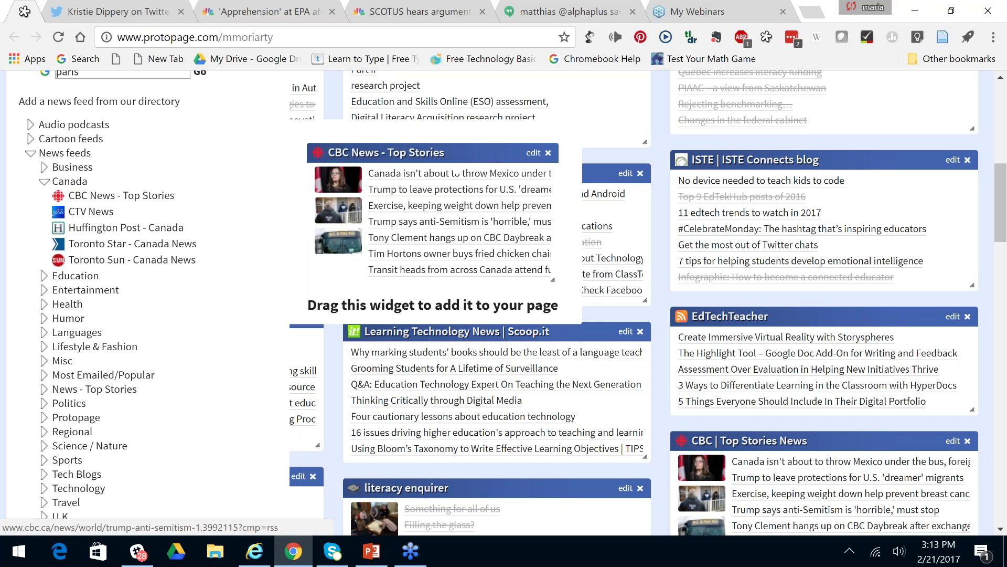
{"action": "left_click", "coordinate": [554, 153]}
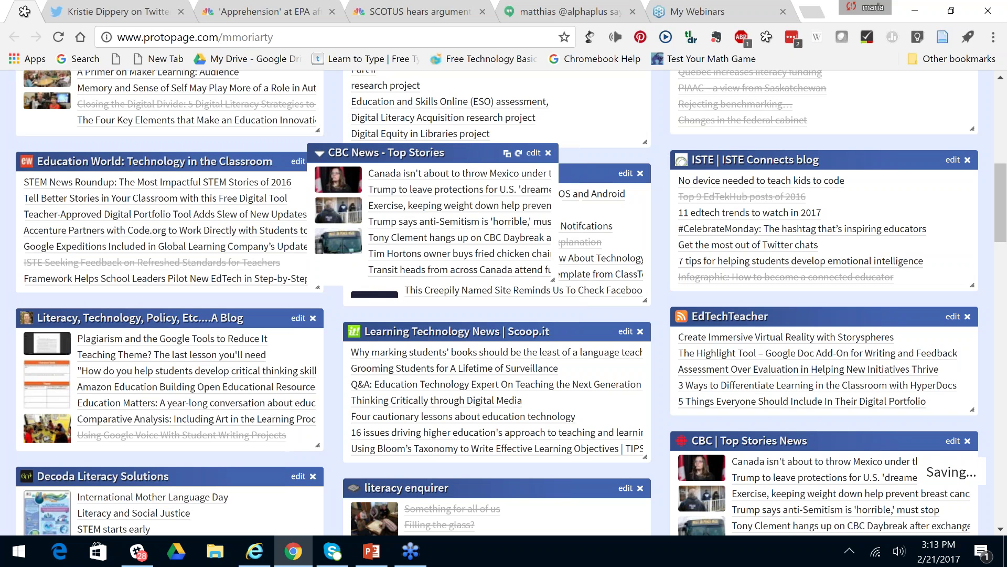
{"action": "left_click_drag", "start_coordinate": [509, 151], "coordinate": [899, 156]}
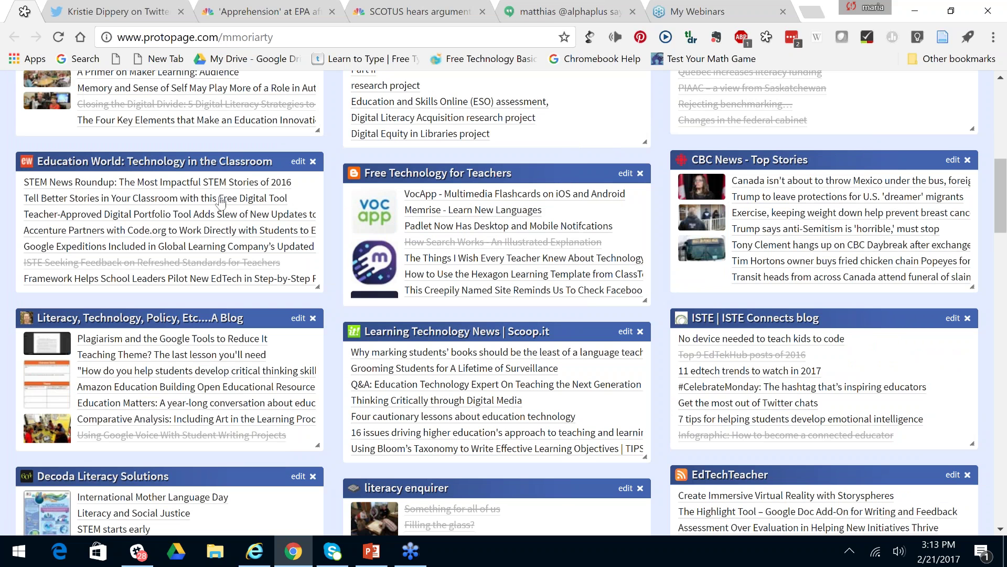
Scroll through the Add widgets panel, expanding and collapsing the Health news feeds.
{"action": "scroll", "coordinate": [221, 200], "scroll_direction": "up", "scroll_amount": 1}
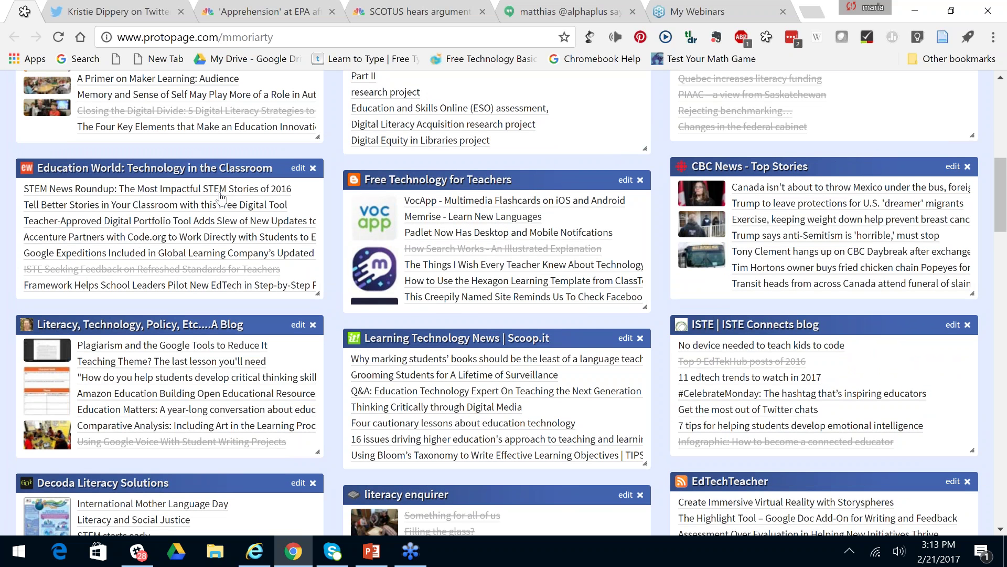
{"action": "scroll", "coordinate": [221, 198], "scroll_direction": "up", "scroll_amount": 10}
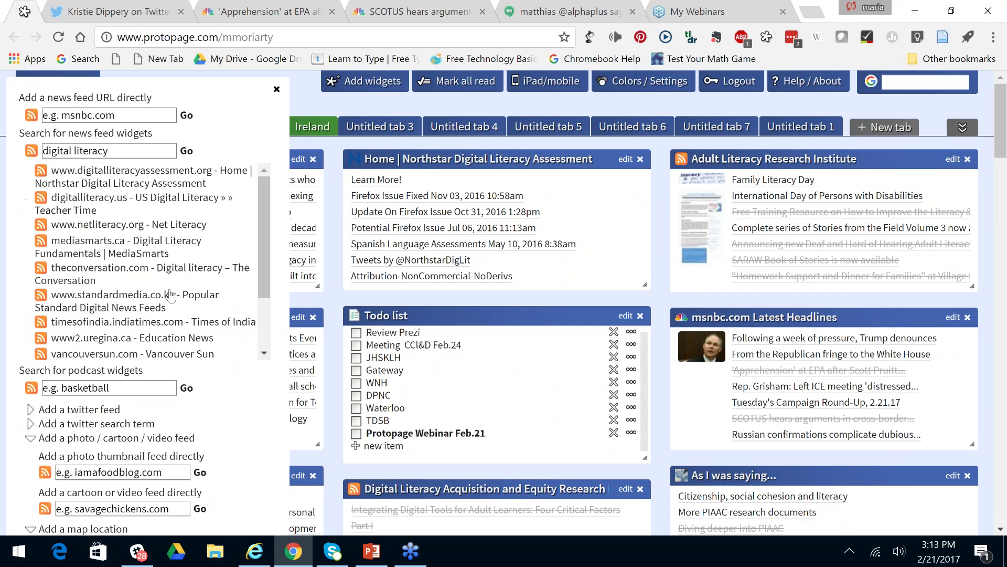
{"action": "scroll", "coordinate": [267, 303], "scroll_direction": "down", "scroll_amount": 1}
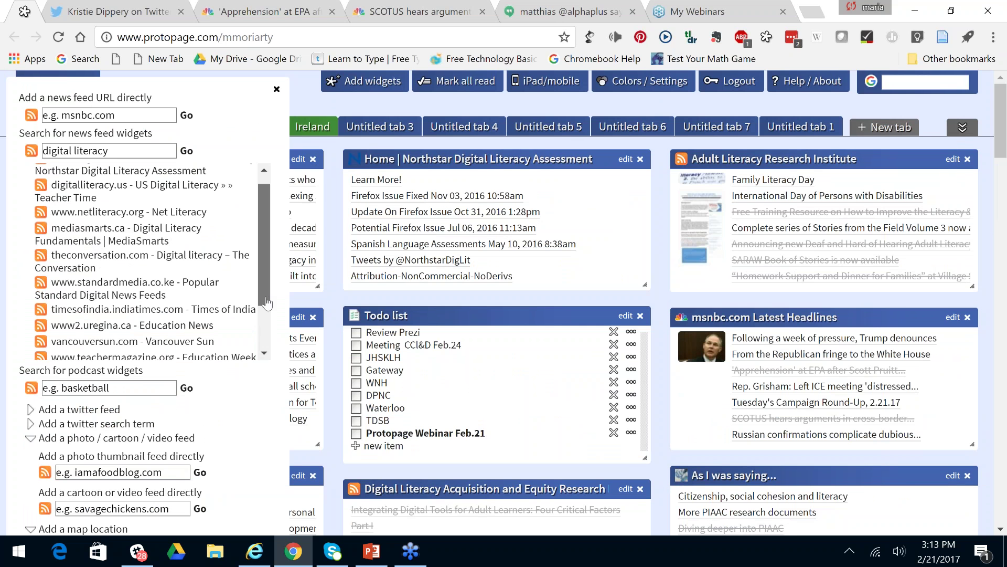
{"action": "scroll", "coordinate": [266, 302], "scroll_direction": "down", "scroll_amount": 1}
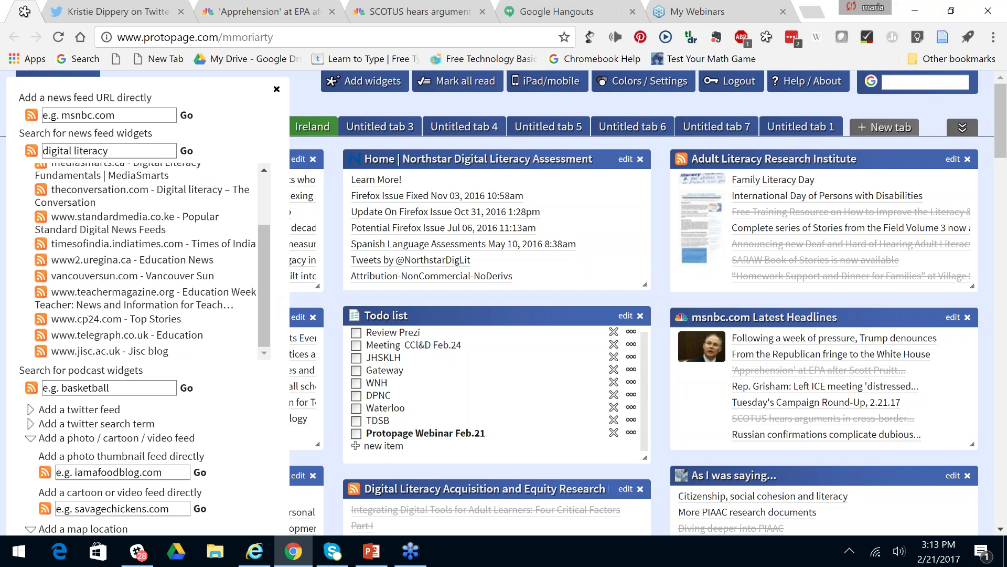
{"action": "scroll", "coordinate": [241, 388], "scroll_direction": "down", "scroll_amount": 1}
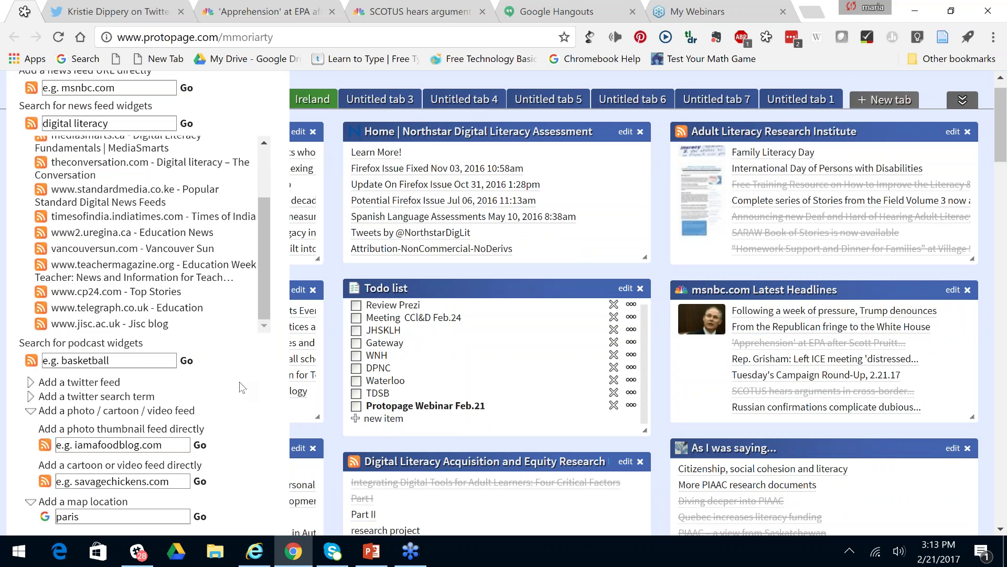
{"action": "scroll", "coordinate": [239, 381], "scroll_direction": "down", "scroll_amount": 8}
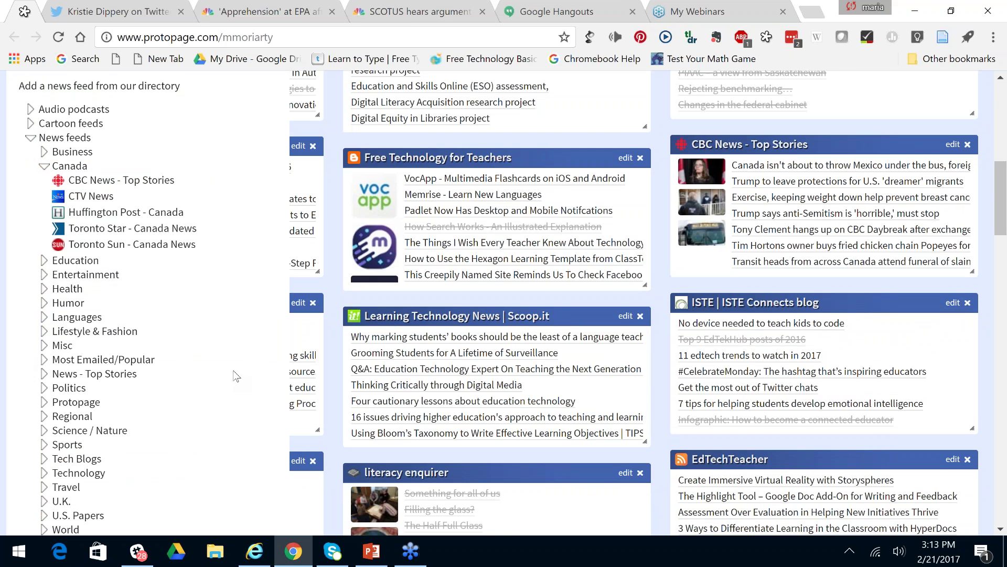
{"action": "scroll", "coordinate": [235, 376], "scroll_direction": "down", "scroll_amount": 3}
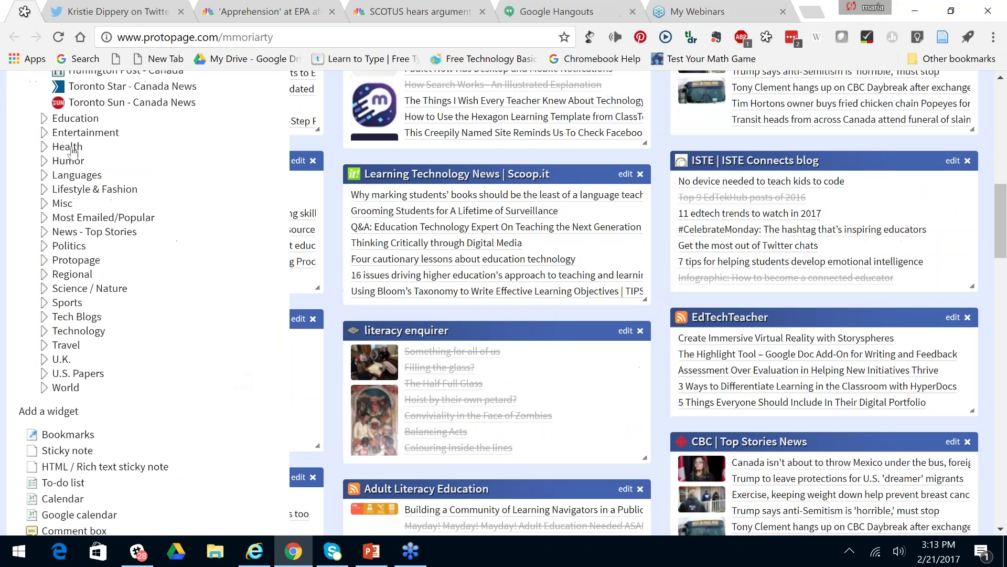
{"action": "left_click", "coordinate": [70, 149]}
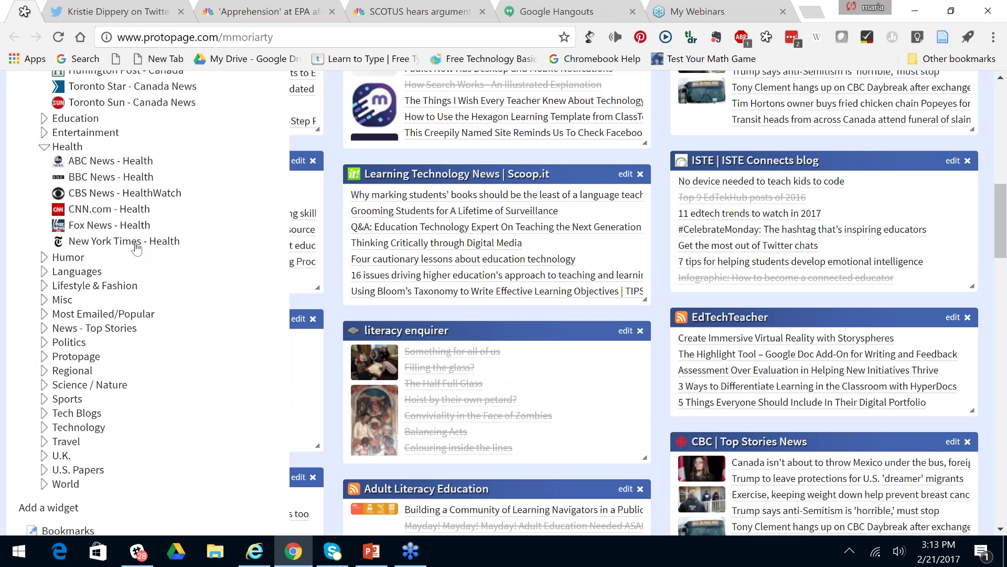
{"action": "left_click", "coordinate": [46, 149]}
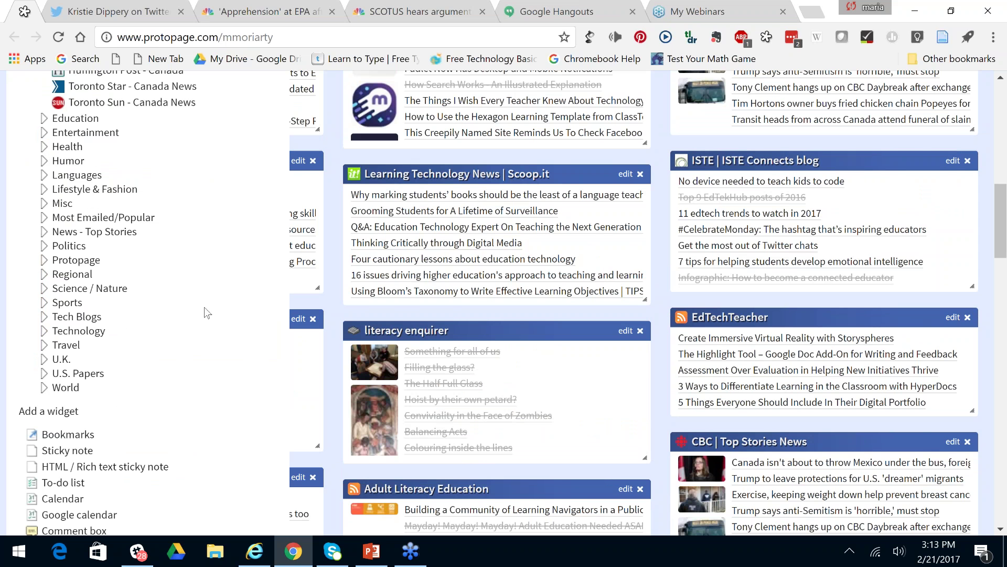
Preview a Bookmarks widget listing Amazon, Google, Wikipedia and Protopage Blog.
{"action": "scroll", "coordinate": [205, 308], "scroll_direction": "down", "scroll_amount": 1}
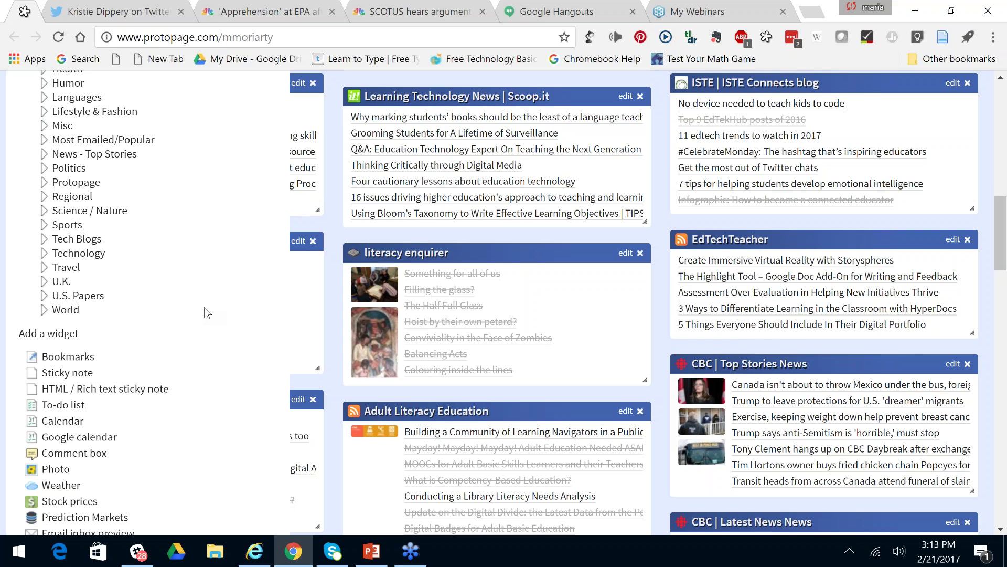
{"action": "scroll", "coordinate": [203, 307], "scroll_direction": "down", "scroll_amount": 1}
{"action": "left_click", "coordinate": [68, 277]}
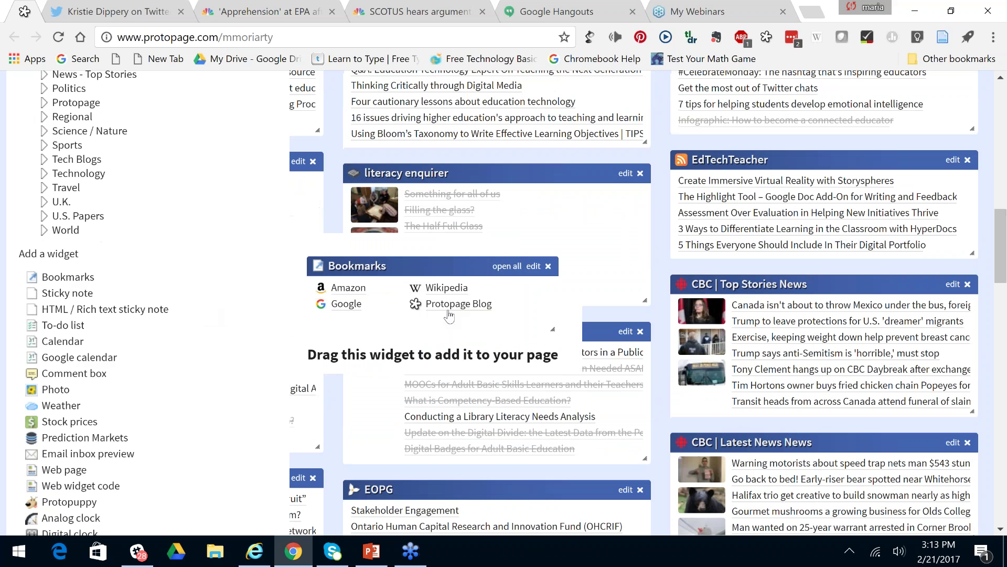
{"action": "left_click", "coordinate": [506, 267]}
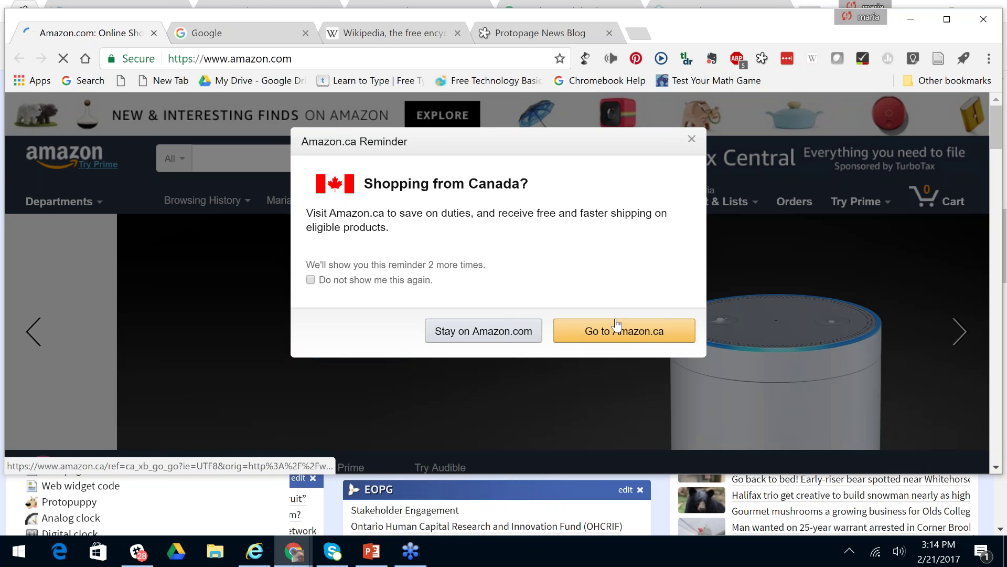
{"action": "left_click", "coordinate": [624, 331]}
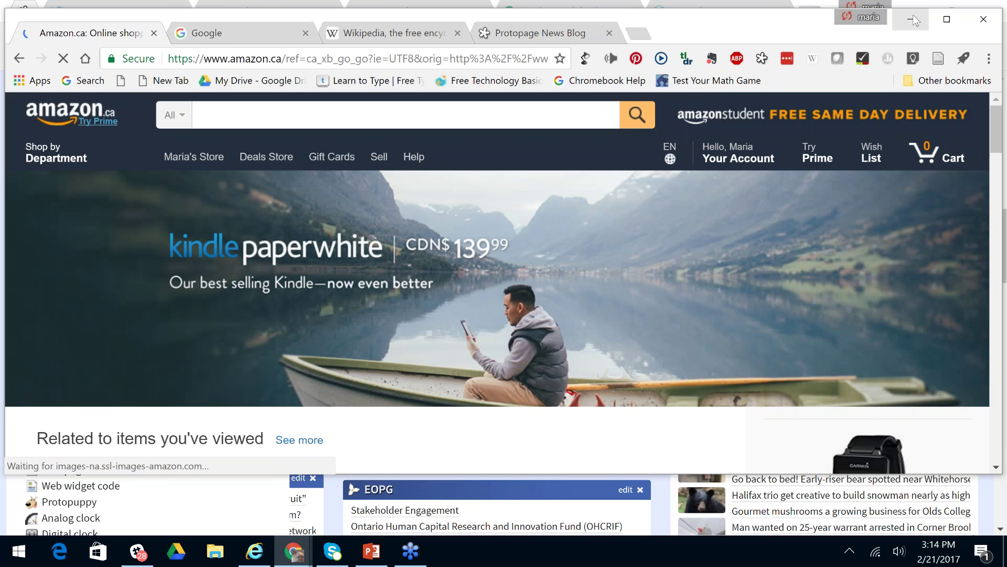
{"action": "left_click", "coordinate": [990, 15]}
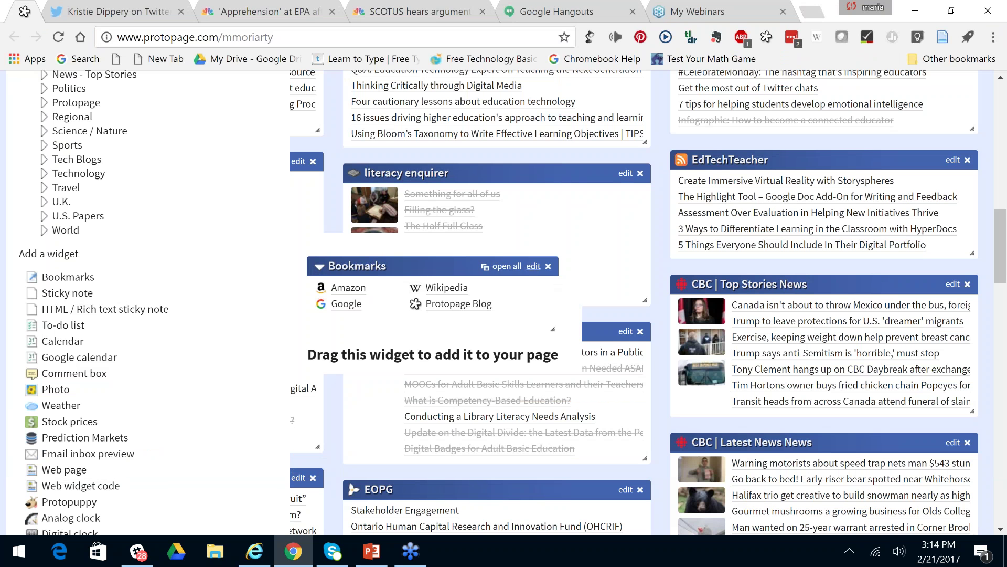
Delete the Bookmarks widget and add a Sticky note widget.
{"action": "left_click", "coordinate": [548, 268]}
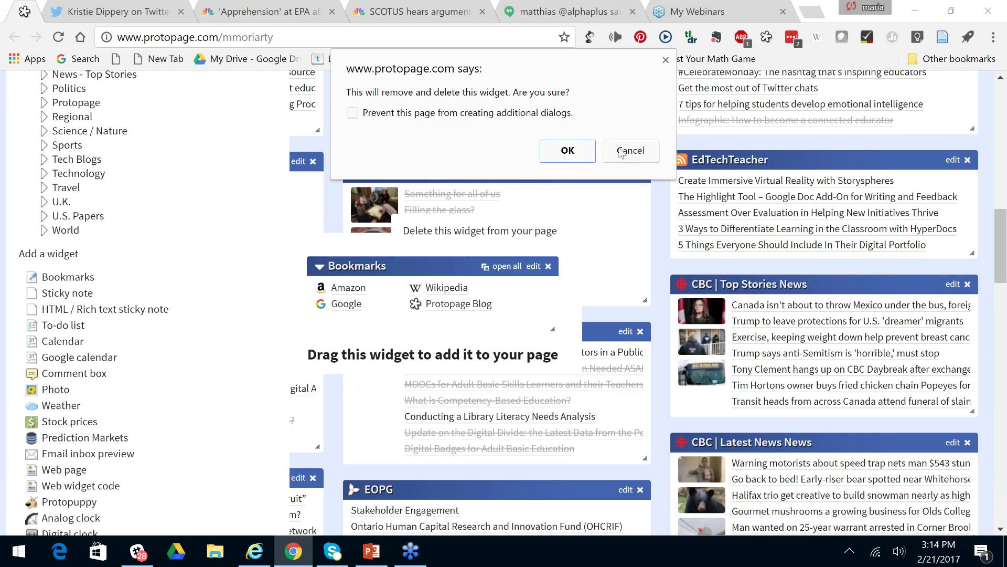
{"action": "left_click", "coordinate": [565, 156]}
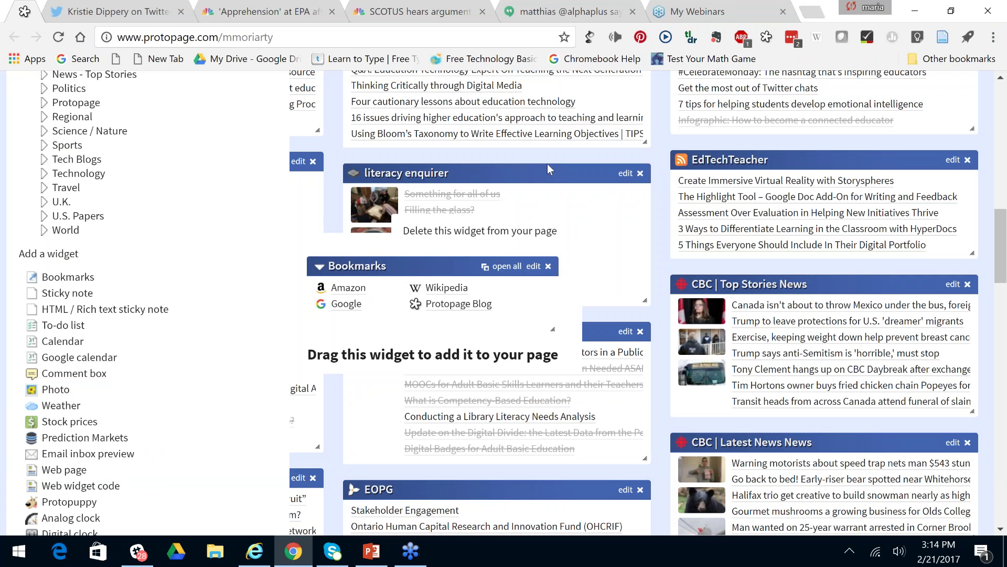
{"action": "left_click", "coordinate": [84, 292]}
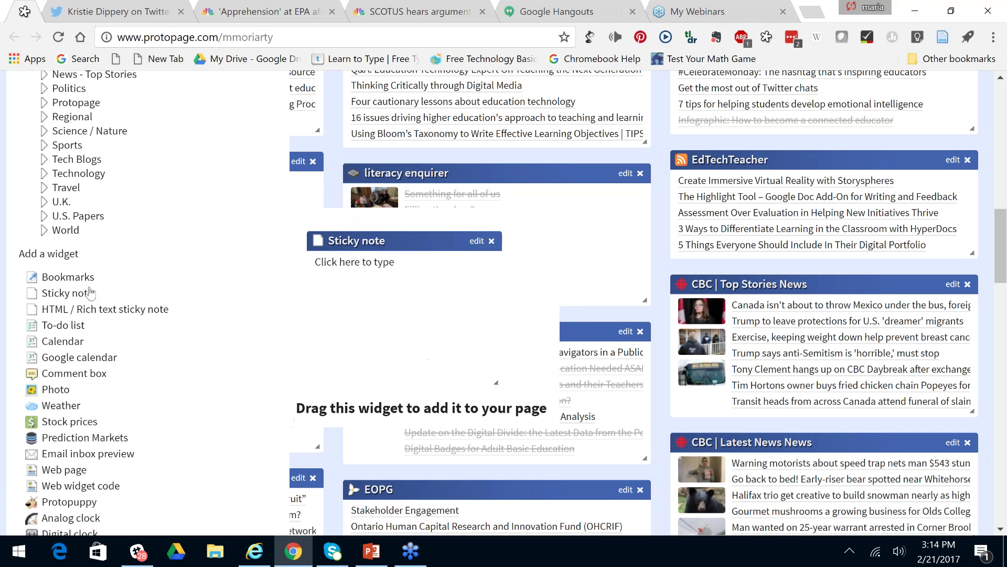
Write 'Protopage webinar today' on the sticky note and move it into the middle column.
{"action": "left_click", "coordinate": [396, 262]}
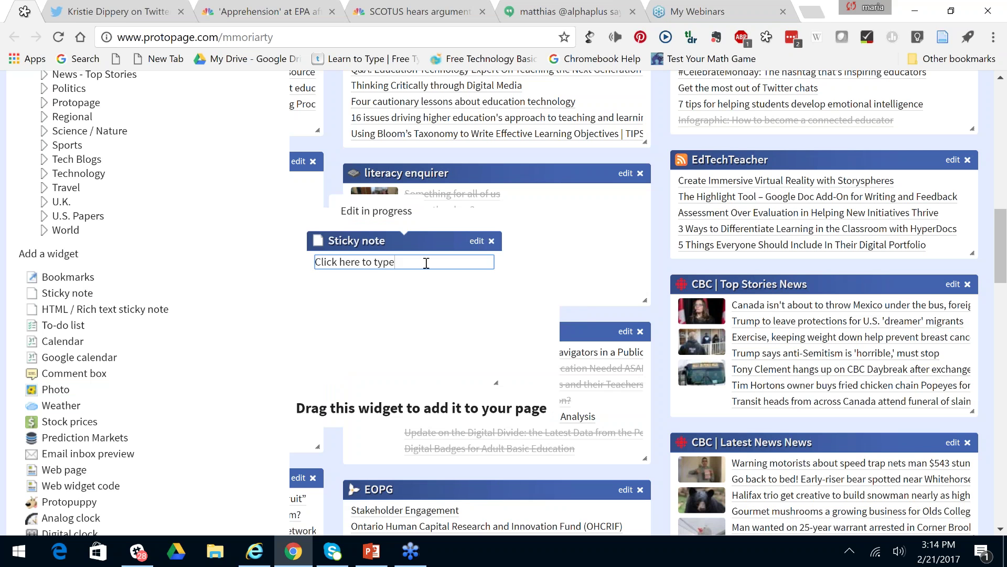
{"action": "type", "text": "P"}
{"action": "key", "text": "BackSpace"}
{"action": "key", "text": "BackSpace"}
{"action": "key", "text": "BackSpace"}
{"action": "key", "text": "BackSpace"}
{"action": "key", "text": "BackSpace"}
{"action": "key", "text": "BackSpace"}
{"action": "key", "text": "BackSpace"}
{"action": "key", "text": "BackSpace"}
{"action": "key", "text": "BackSpace"}
{"action": "key", "text": "BackSpace"}
{"action": "key", "text": "BackSpace"}
{"action": "key", "text": "BackSpace"}
{"action": "key", "text": "BackSpace"}
{"action": "key", "text": "BackSpace"}
{"action": "key", "text": "BackSpace"}
{"action": "key", "text": "BackSpace"}
{"action": "key", "text": "BackSpace"}
{"action": "key", "text": "BackSpace"}
{"action": "key", "text": "BackSpace"}
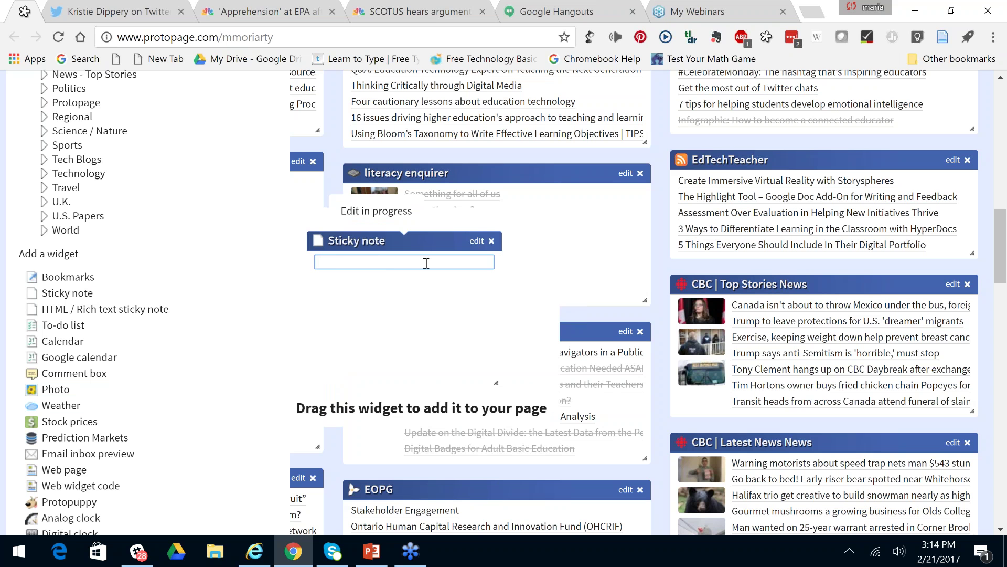
{"action": "type", "text": "Protop"}
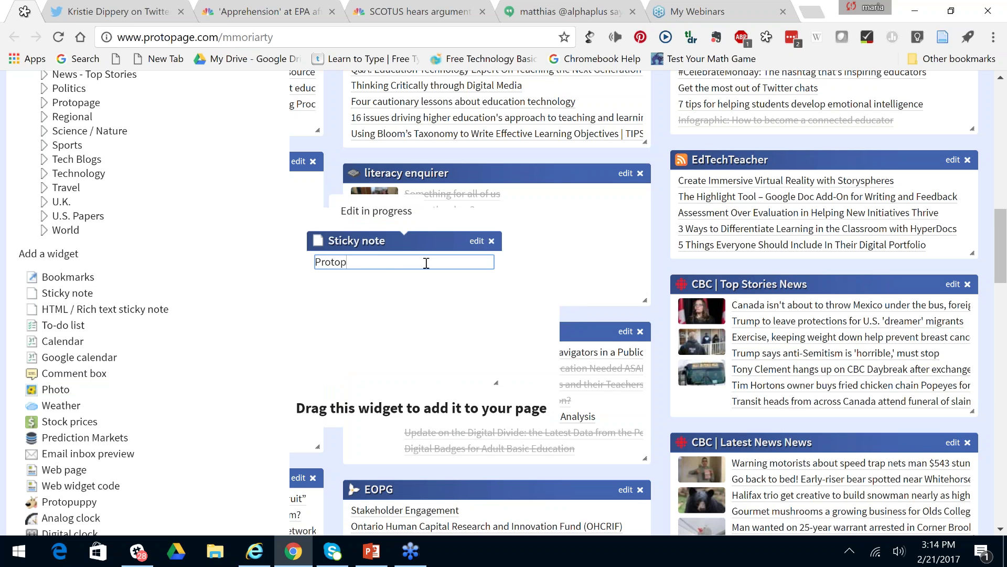
{"action": "type", "text": "age webina"}
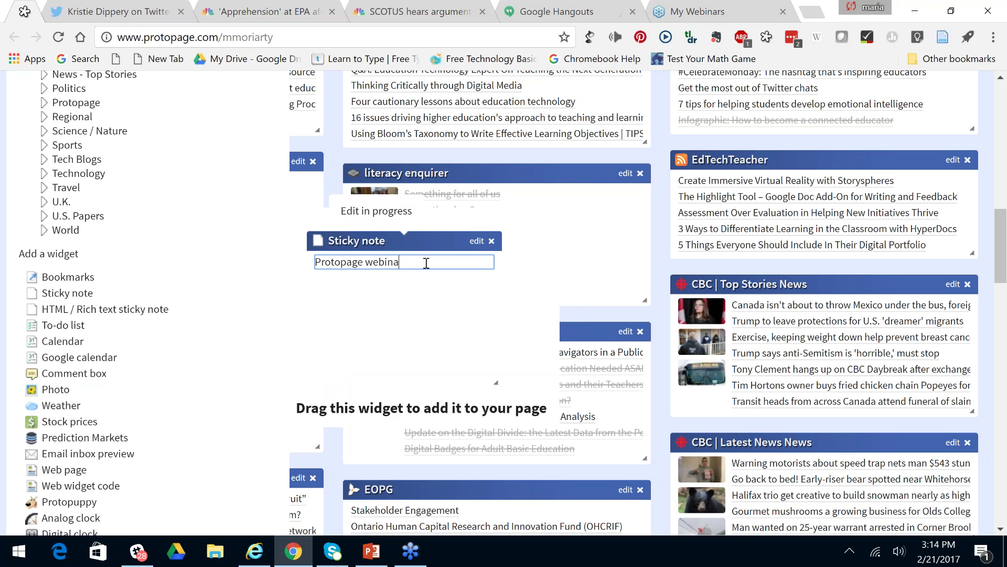
{"action": "type", "text": "r today"}
{"action": "left_click_drag", "start_coordinate": [449, 304], "coordinate": [480, 220]}
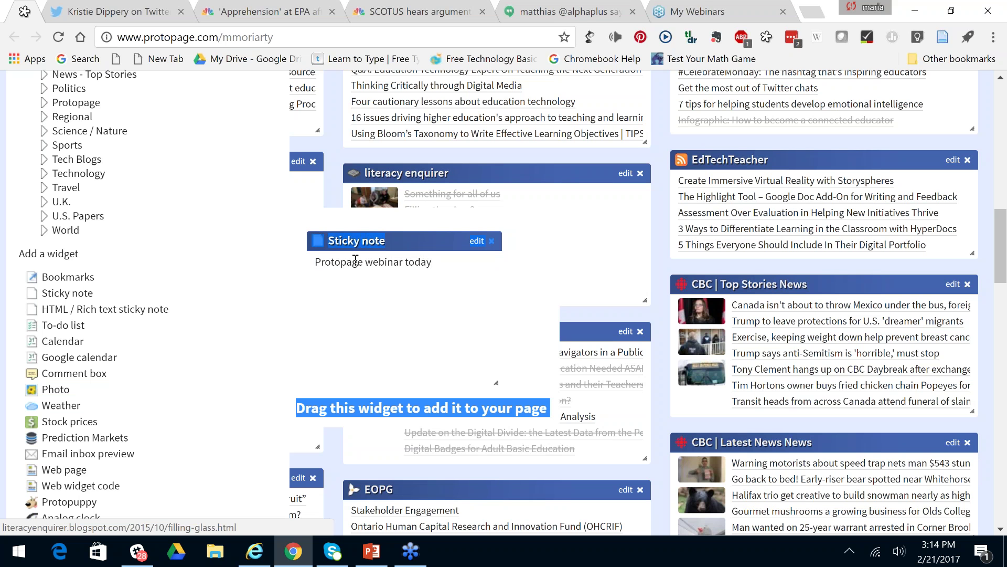
{"action": "key", "text": "ctrl+a"}
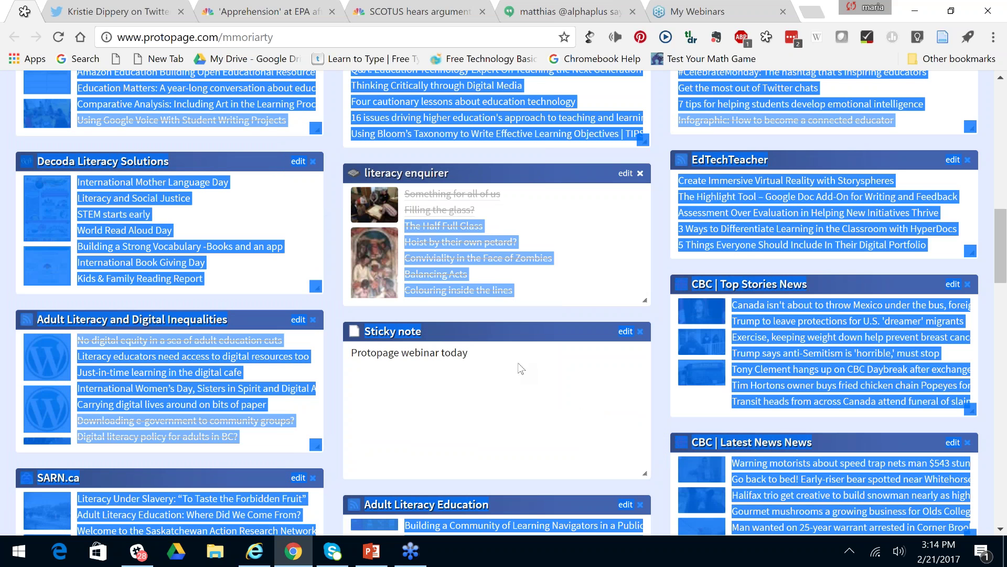
{"action": "left_click", "coordinate": [462, 353]}
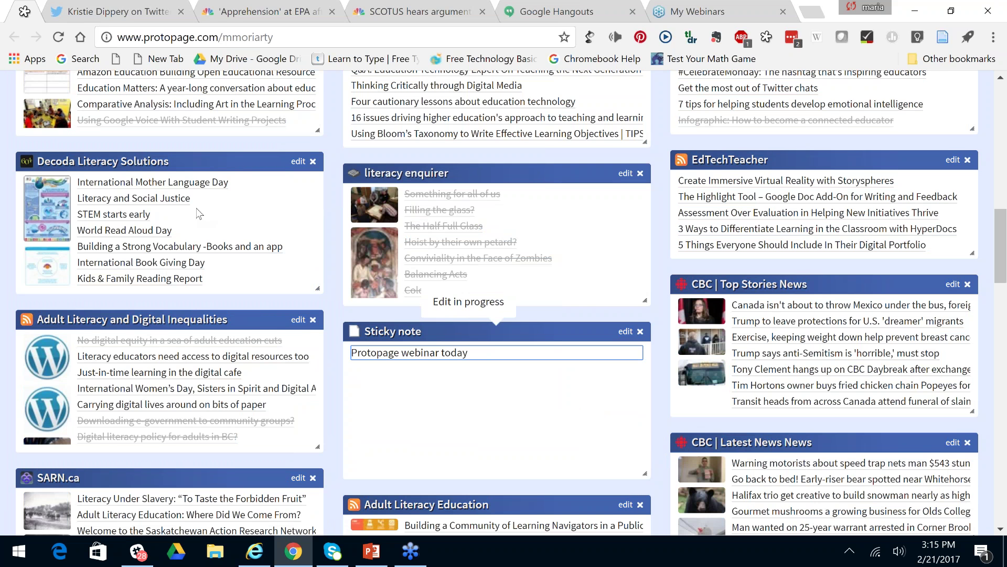
Delete the 'Do shopping' item from the new to-do list.
{"action": "scroll", "coordinate": [199, 213], "scroll_direction": "up", "scroll_amount": 3}
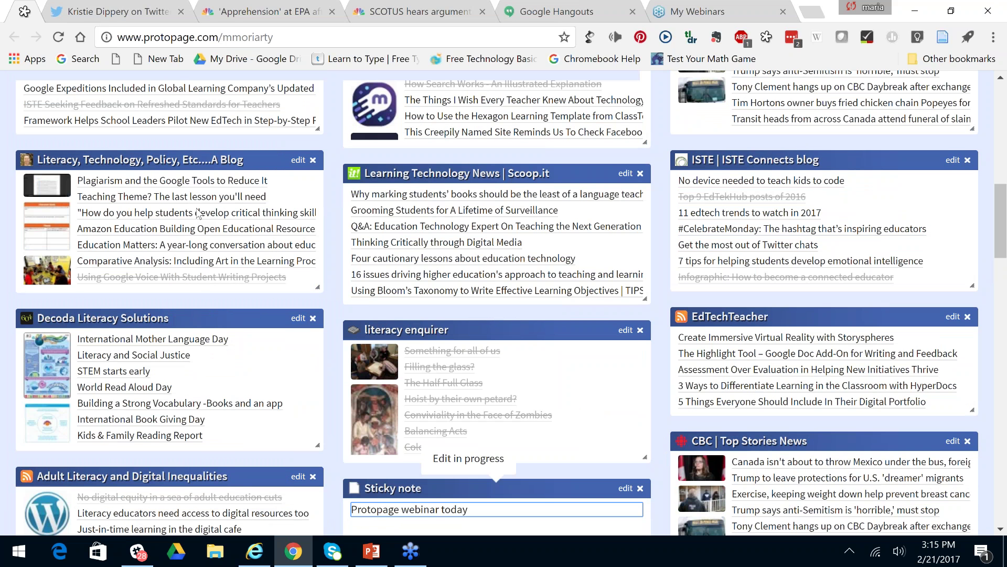
{"action": "scroll", "coordinate": [282, 160], "scroll_direction": "up", "scroll_amount": 10}
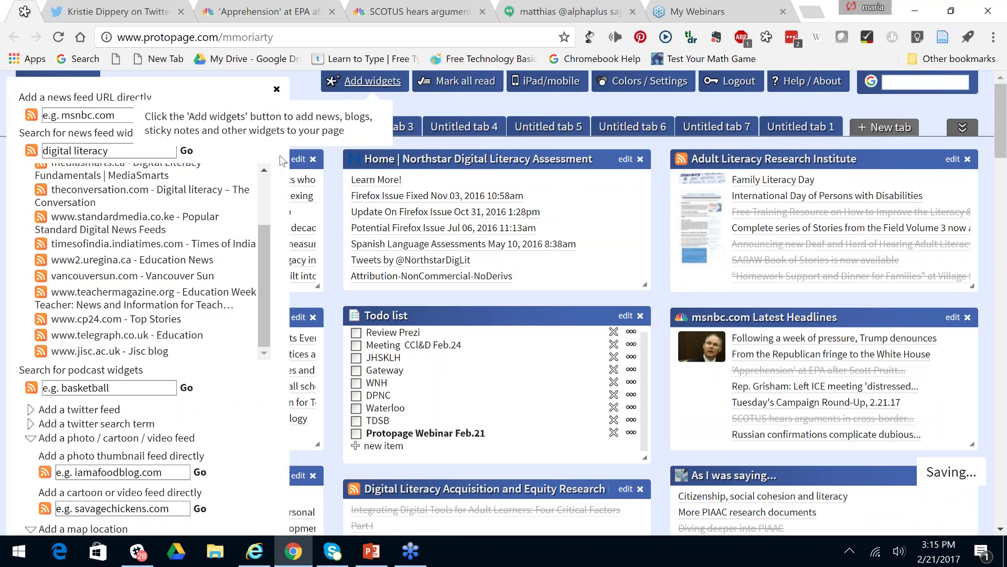
{"action": "scroll", "coordinate": [190, 432], "scroll_direction": "down", "scroll_amount": 7}
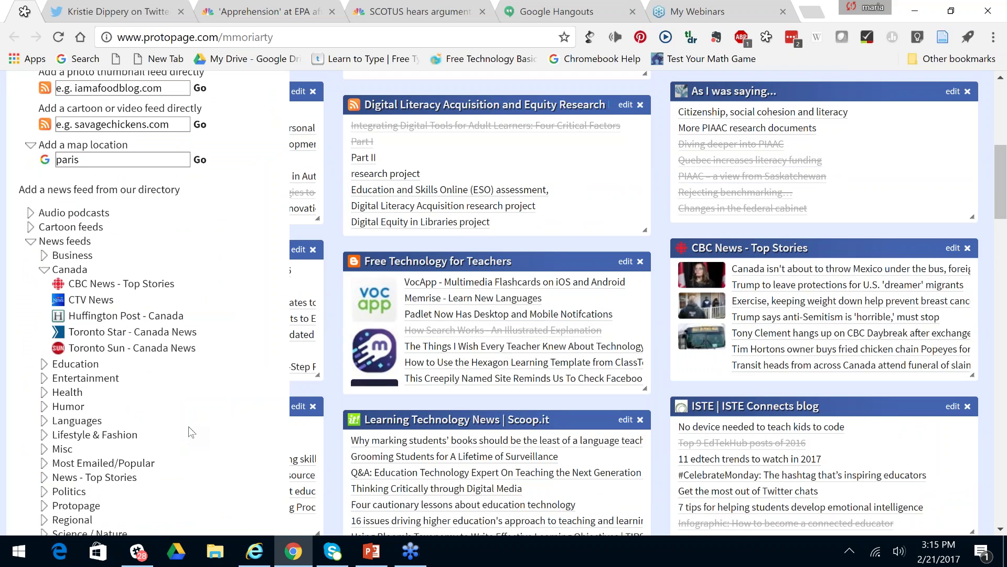
{"action": "scroll", "coordinate": [188, 426], "scroll_direction": "down", "scroll_amount": 6}
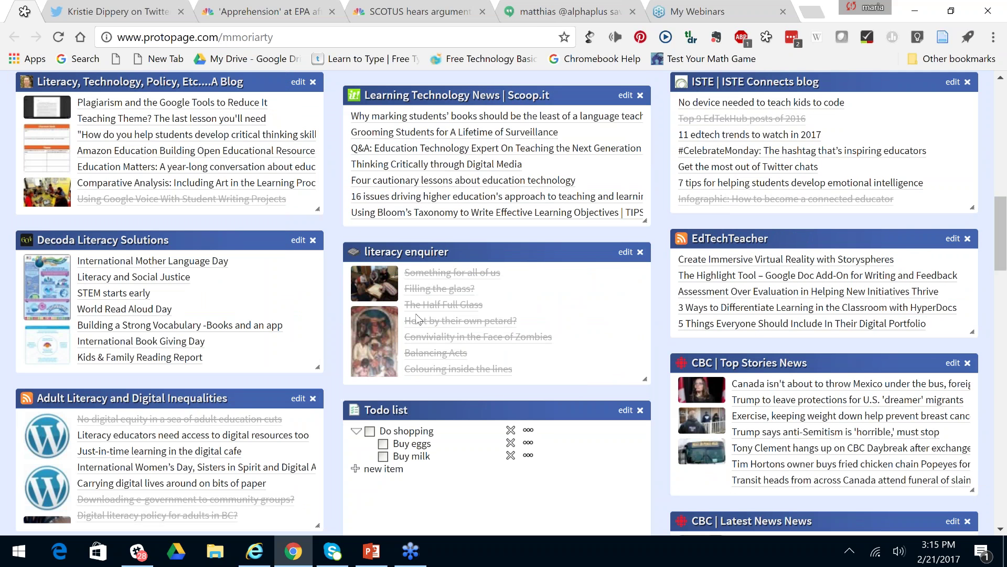
{"action": "left_click", "coordinate": [511, 430]}
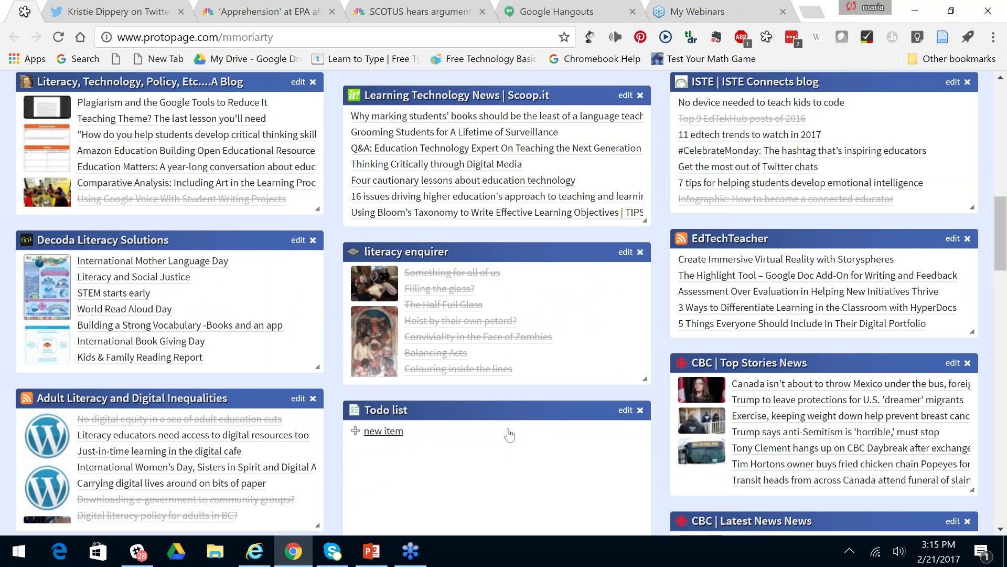
Add the to-do item 'Protopage webinar at 3', open its options, and reload the page.
{"action": "left_click", "coordinate": [395, 436]}
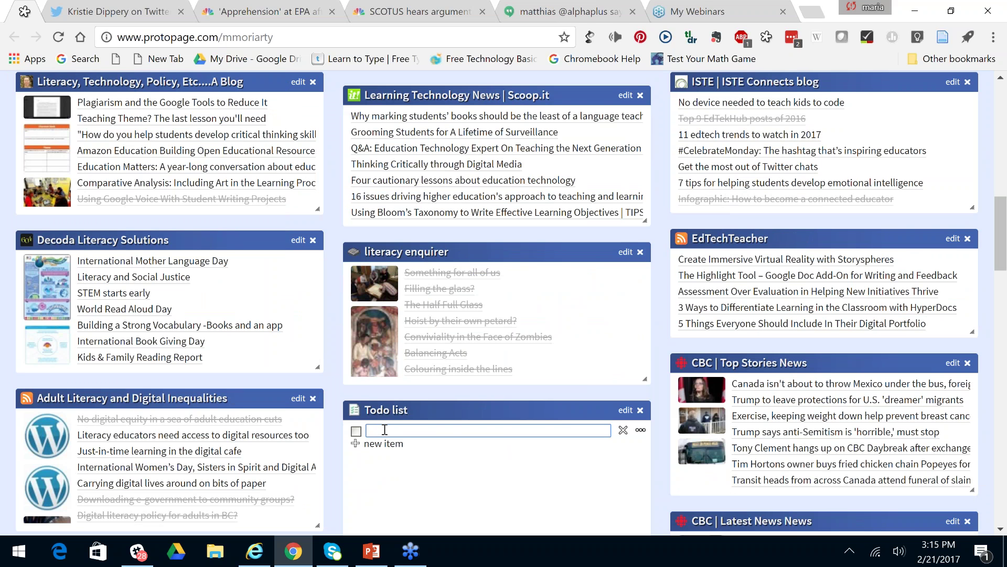
{"action": "type", "text": "Proto"}
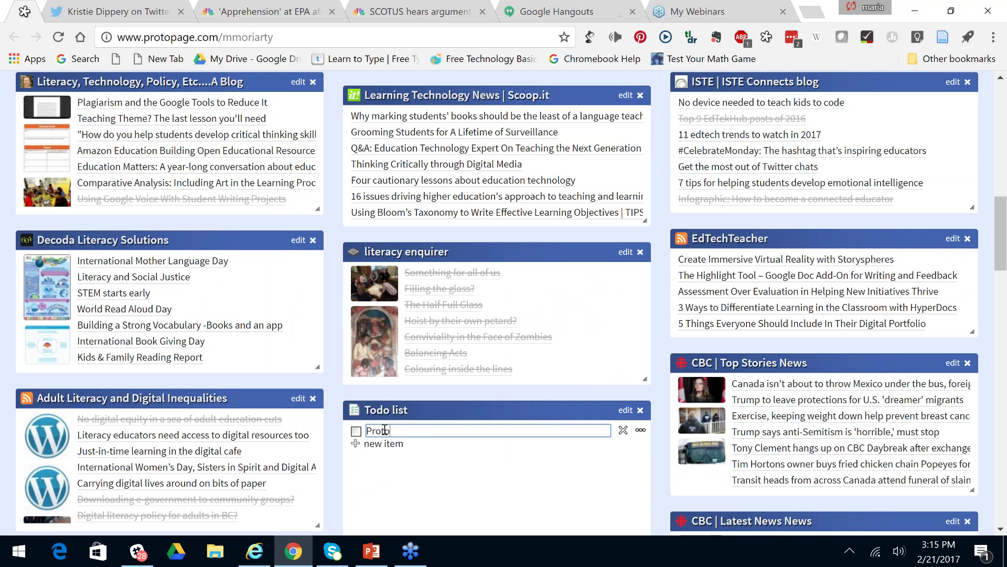
{"action": "type", "text": "page web"}
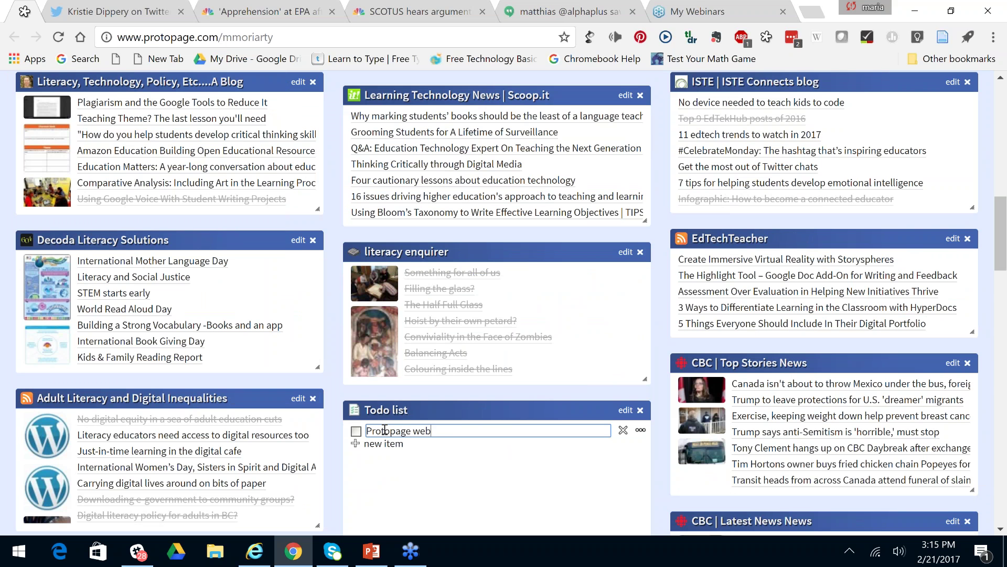
{"action": "type", "text": "inar at 3"}
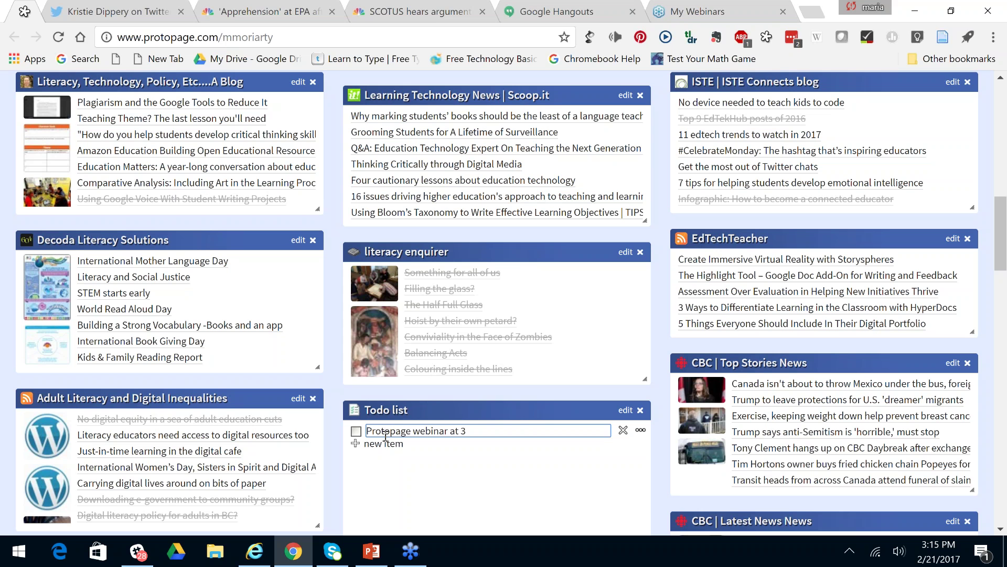
{"action": "key", "text": "Return"}
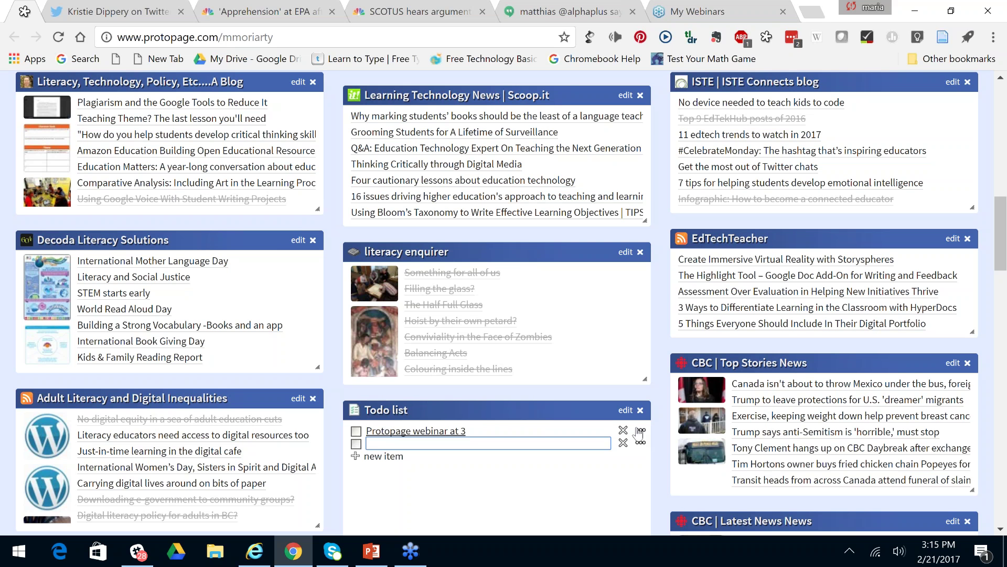
{"action": "left_click", "coordinate": [639, 433]}
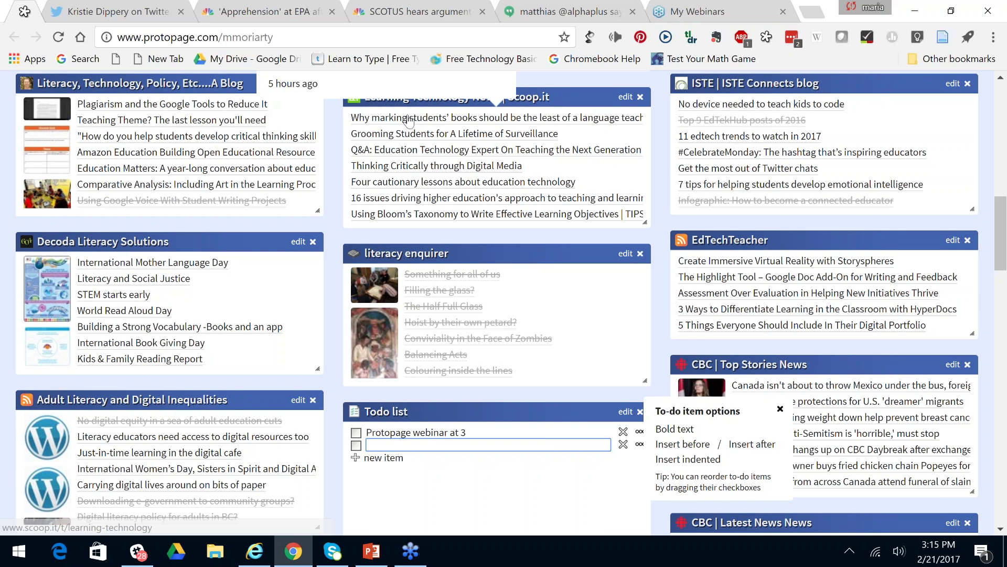
{"action": "key", "text": "F5"}
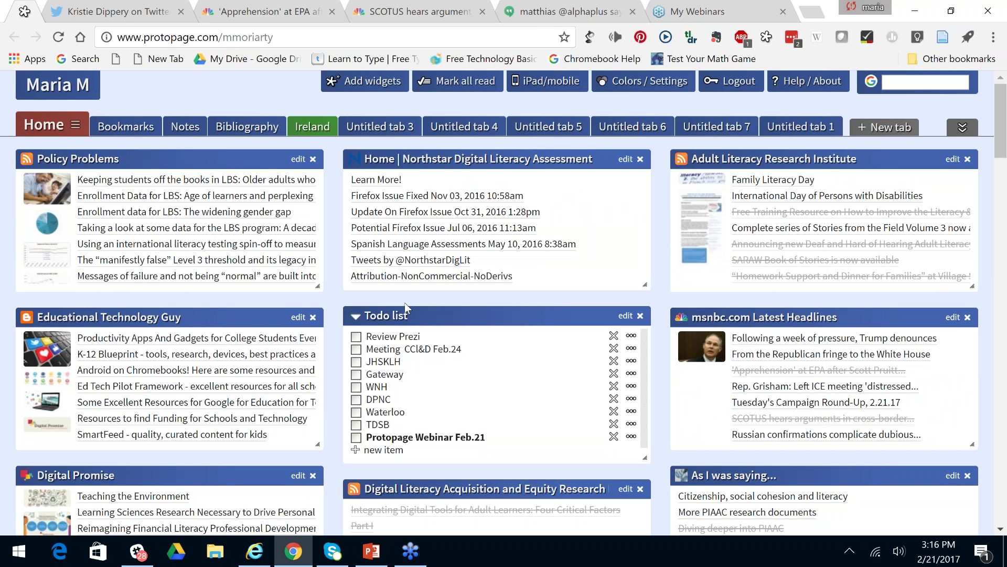
Move the Todo list above Northstar, delete 'Protopage Webinar Feb.21', and show the addable widgets.
{"action": "left_click_drag", "start_coordinate": [405, 303], "coordinate": [448, 165]}
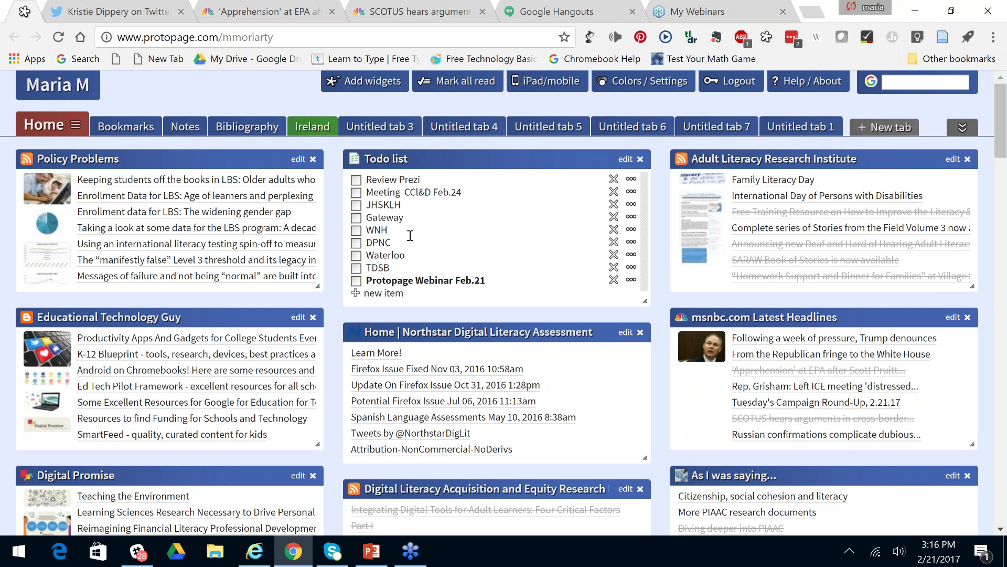
{"action": "left_click", "coordinate": [356, 280]}
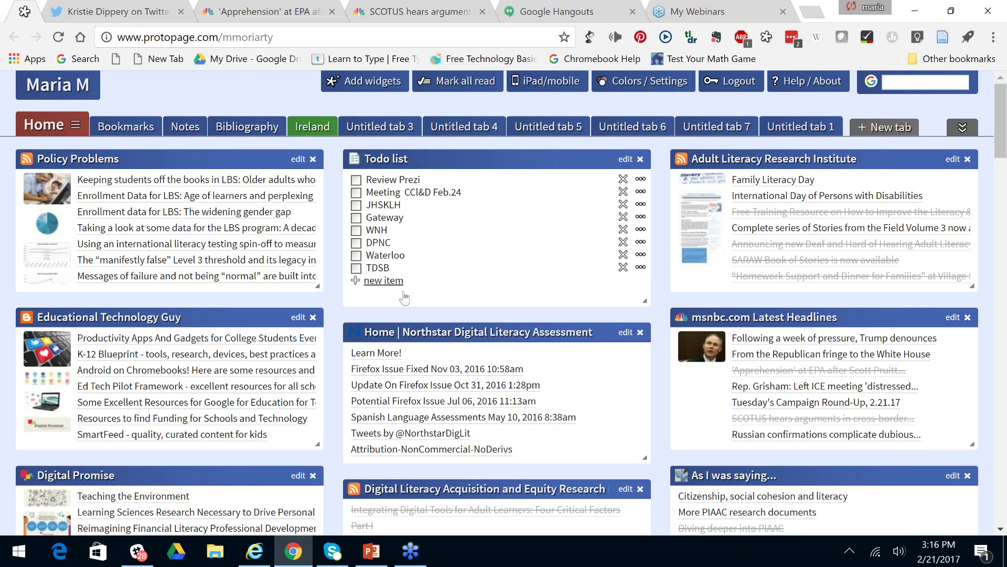
{"action": "left_click", "coordinate": [371, 83]}
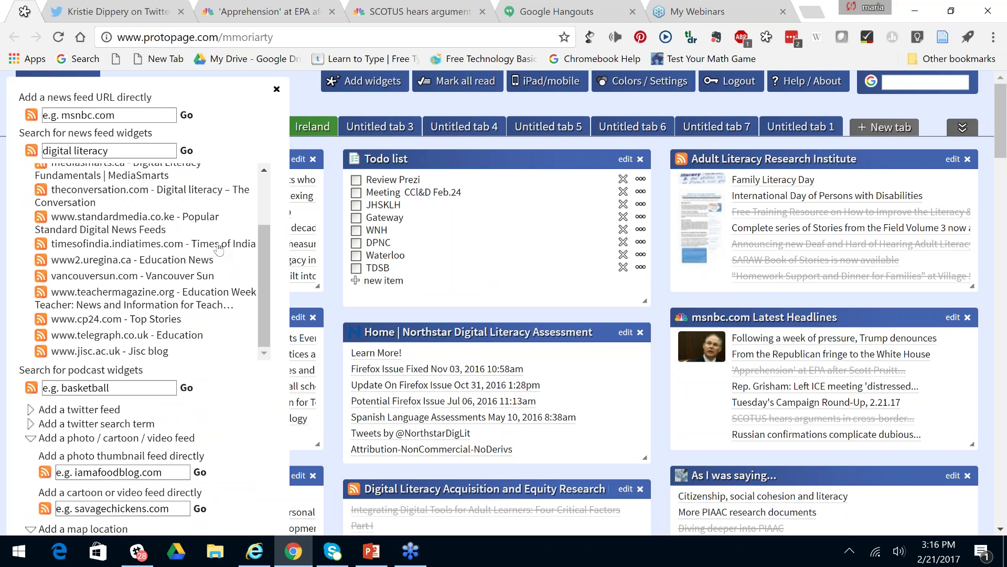
Delete the Google calendar preview widget and add an Email inbox preview widget instead.
{"action": "scroll", "coordinate": [219, 249], "scroll_direction": "down", "scroll_amount": 1}
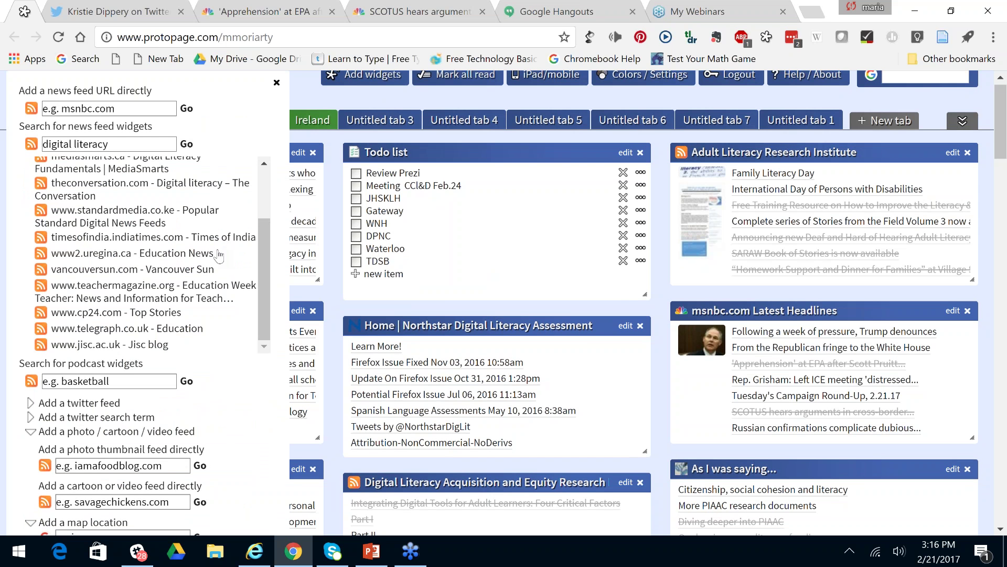
{"action": "scroll", "coordinate": [220, 256], "scroll_direction": "down", "scroll_amount": 10}
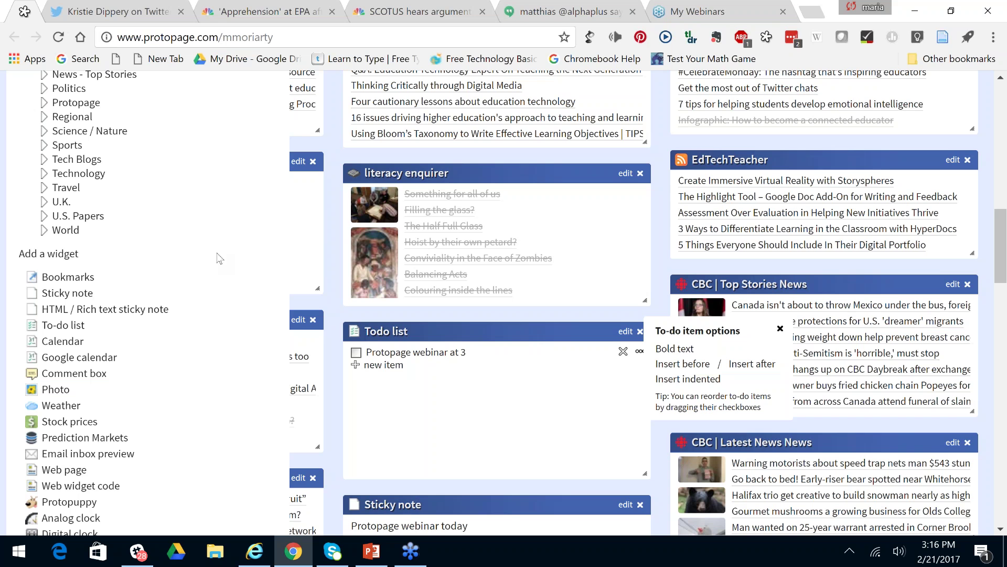
{"action": "scroll", "coordinate": [220, 258], "scroll_direction": "down", "scroll_amount": 3}
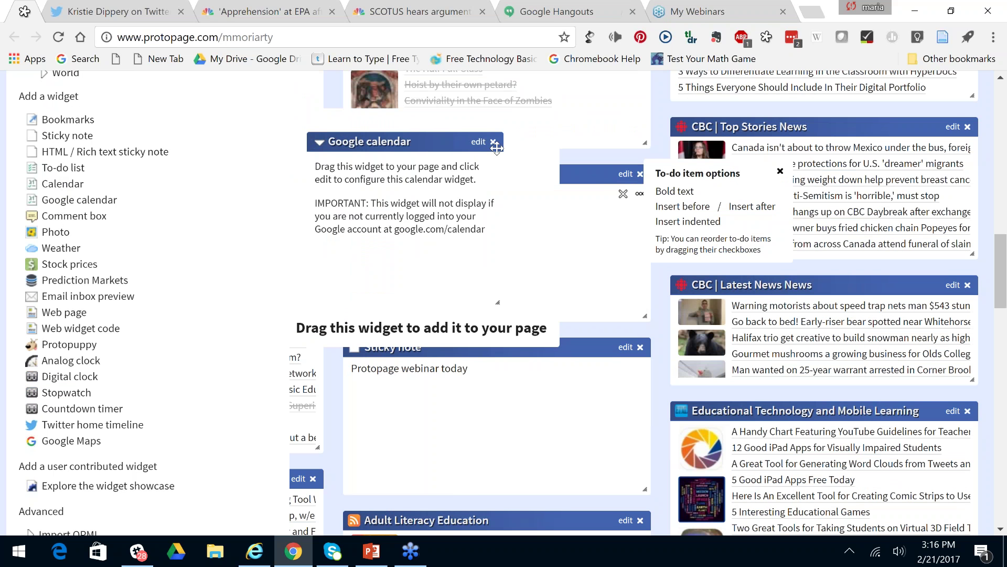
{"action": "left_click", "coordinate": [493, 141]}
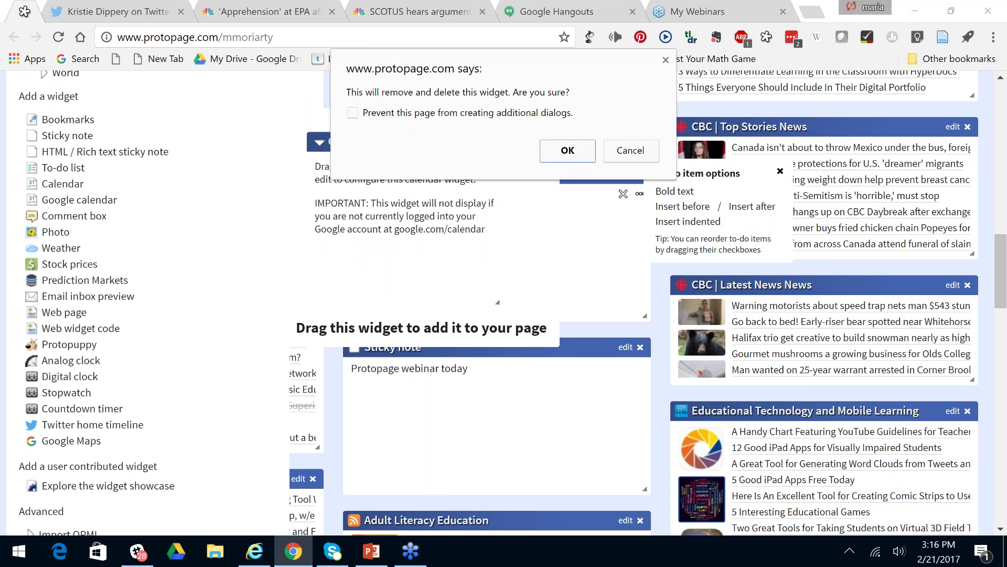
{"action": "left_click", "coordinate": [568, 151]}
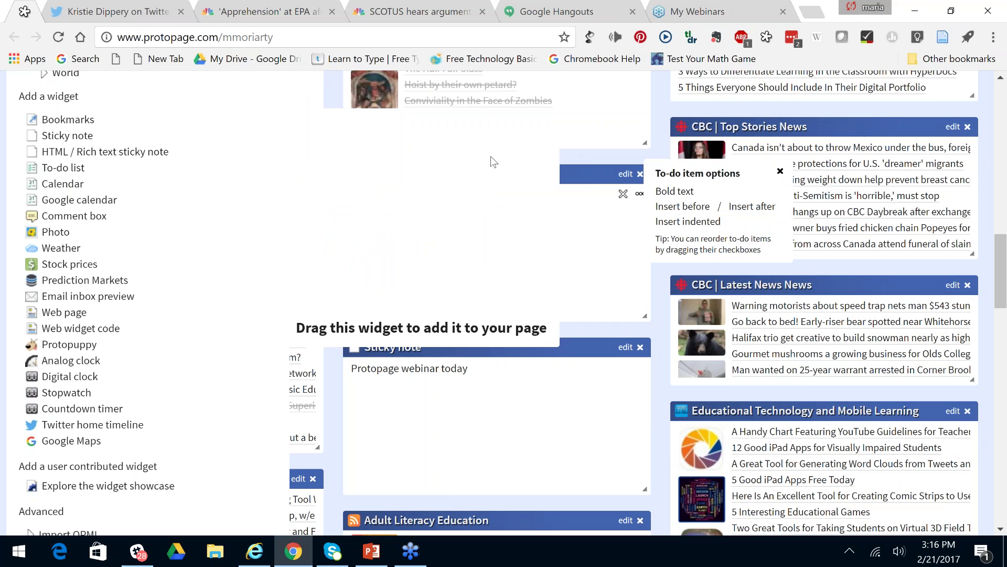
{"action": "double_click", "coordinate": [88, 301]}
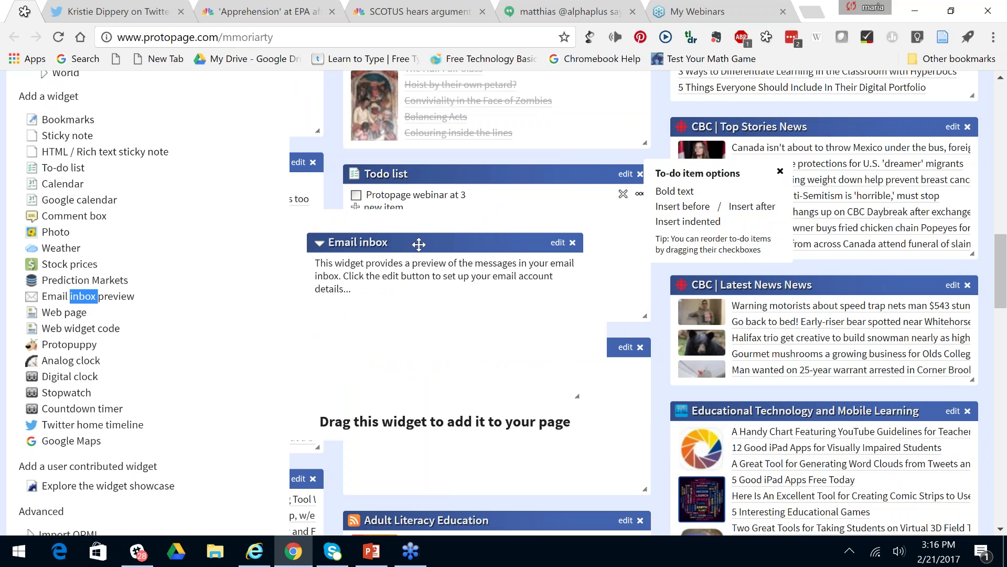
Place the Email inbox below the Todo list and link a Yahoo! account's e-mail and password, max 7.
{"action": "left_click_drag", "start_coordinate": [419, 244], "coordinate": [457, 247]}
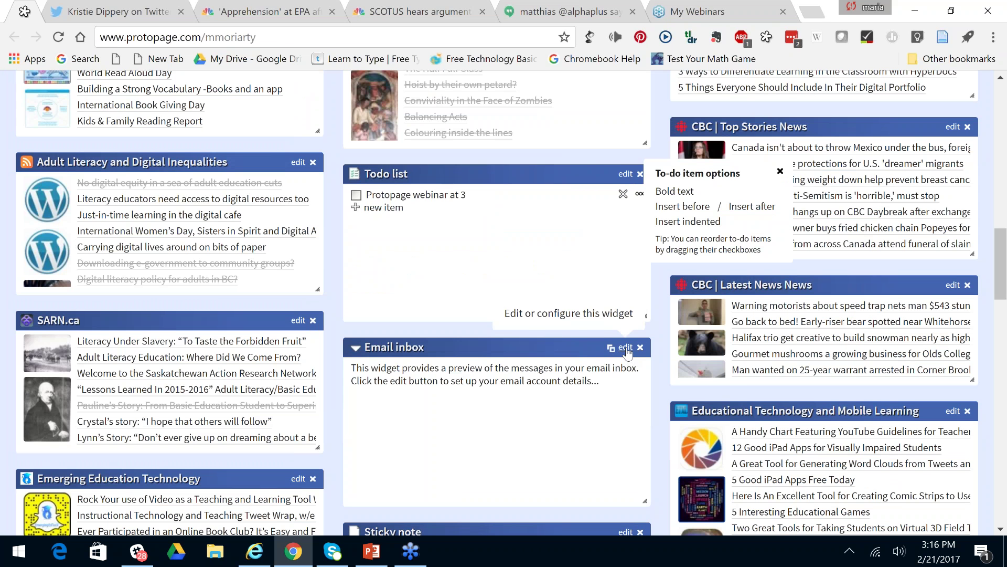
{"action": "left_click", "coordinate": [626, 348]}
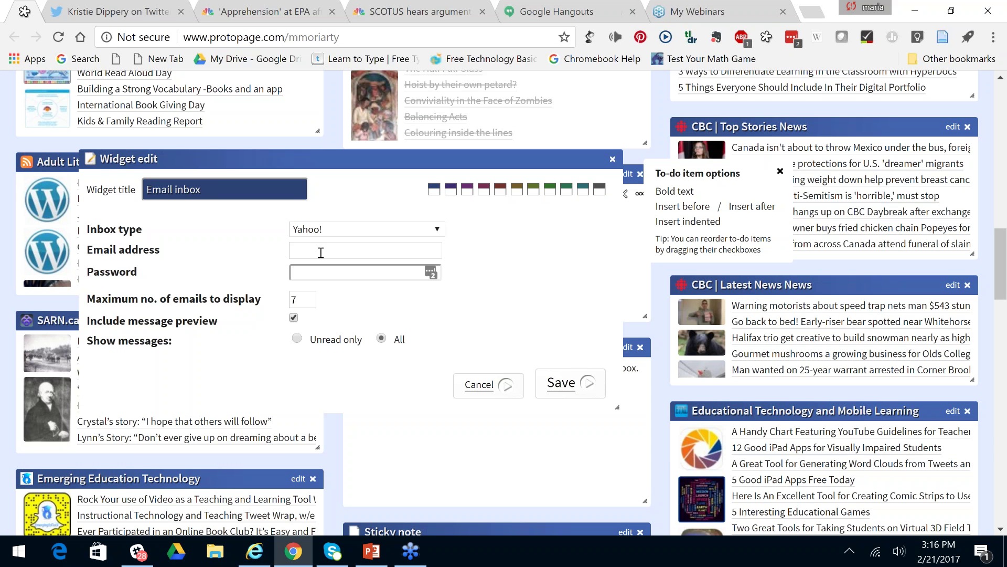
{"action": "left_click", "coordinate": [321, 253]}
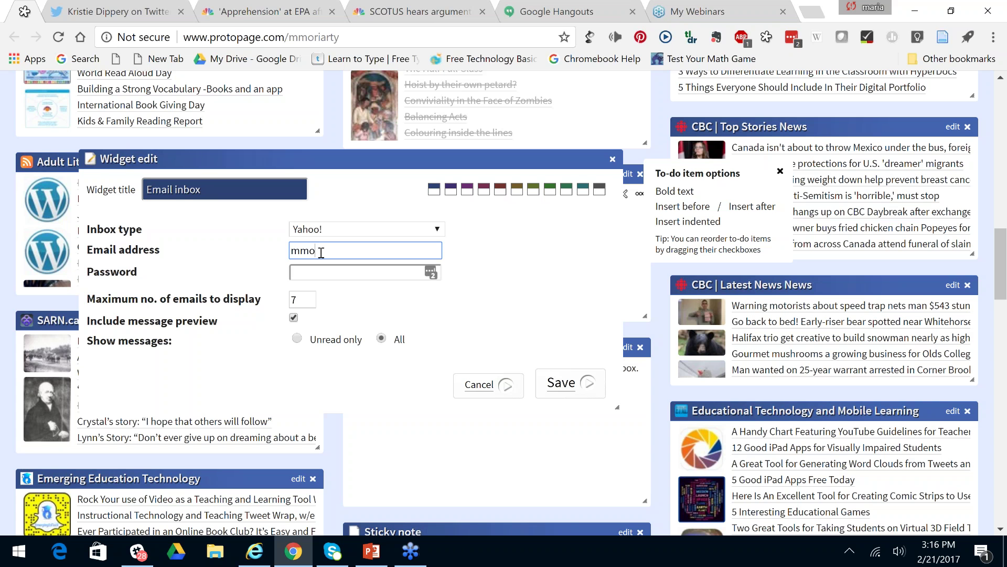
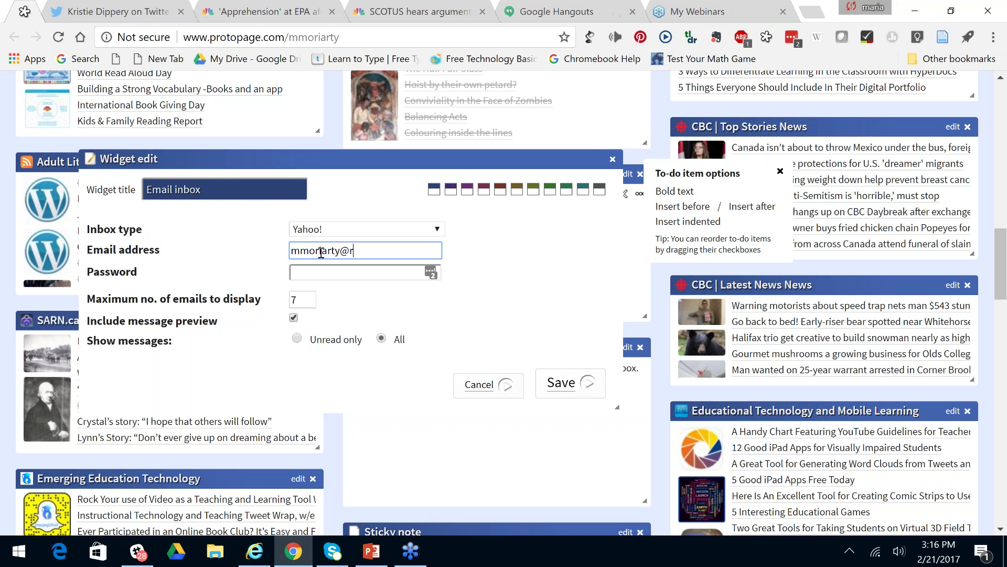
{"action": "left_click", "coordinate": [315, 273]}
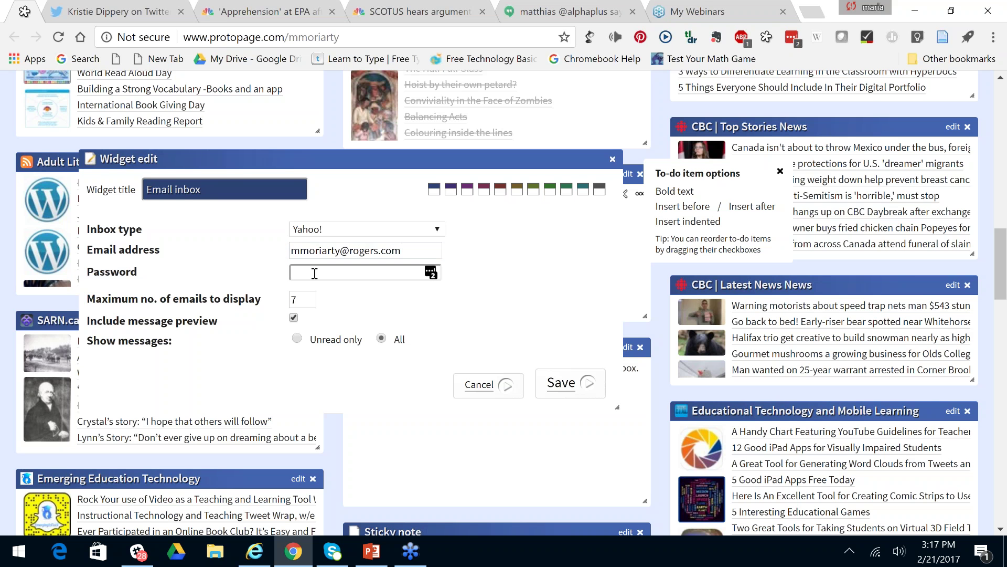
{"action": "type", "text": "•••••••"}
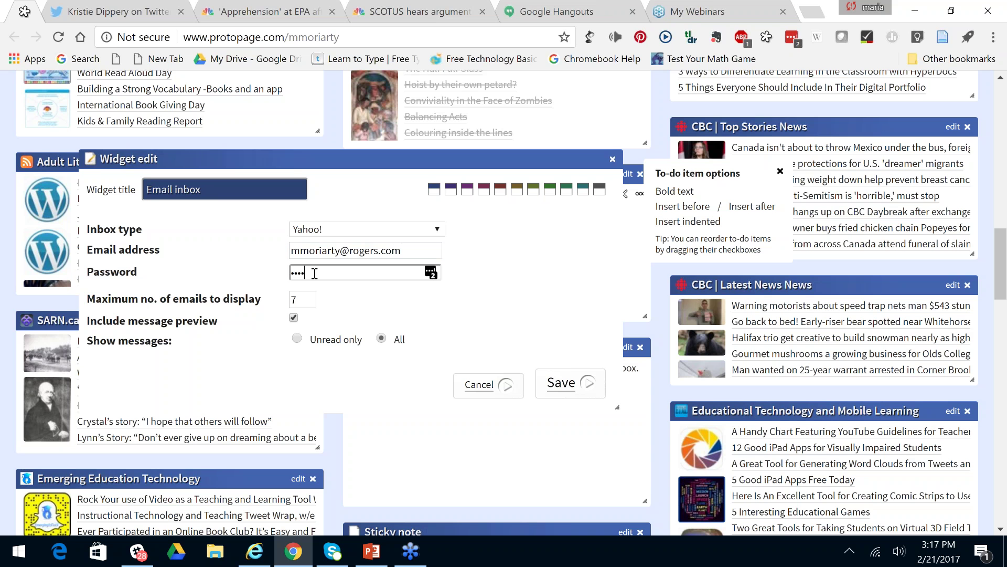
{"action": "type", "text": "•"}
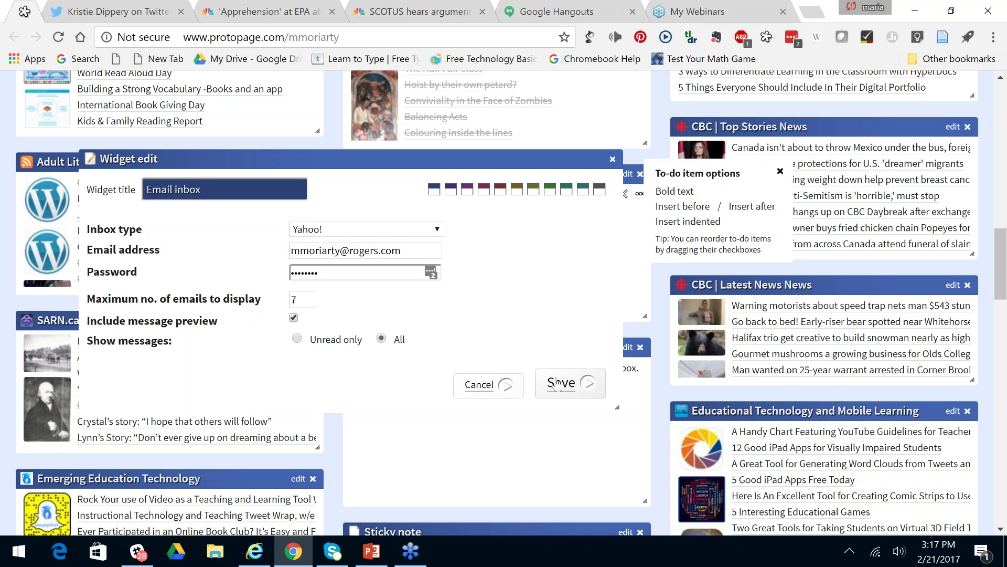
{"action": "left_click", "coordinate": [558, 384]}
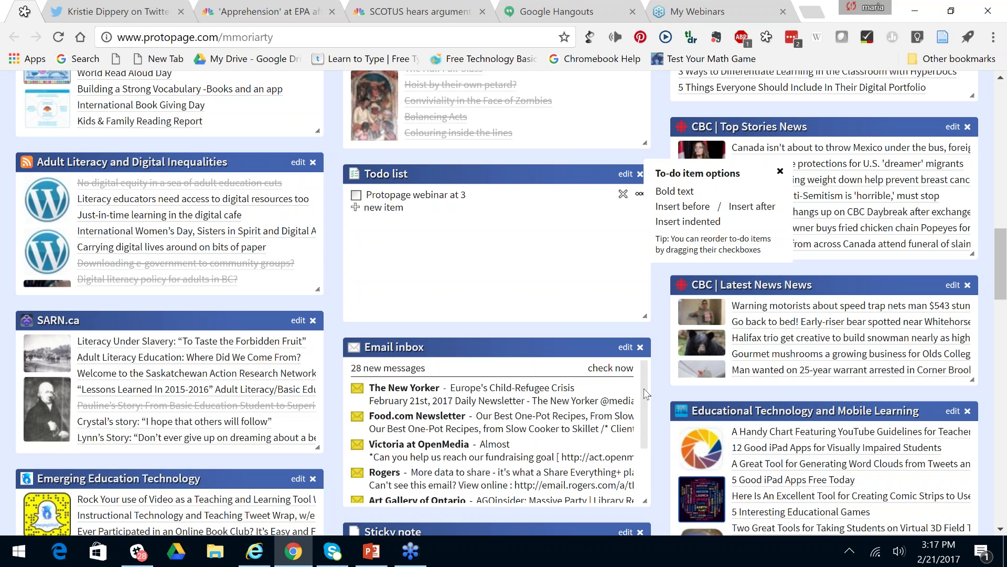
Delete the Email inbox widget from the middle column and confirm the deletion.
{"action": "mouse_move", "coordinate": [644, 400]}
{"action": "left_mouse_down"}
{"action": "mouse_move", "coordinate": [642, 460]}
{"action": "mouse_move", "coordinate": [643, 404]}
{"action": "left_mouse_up"}
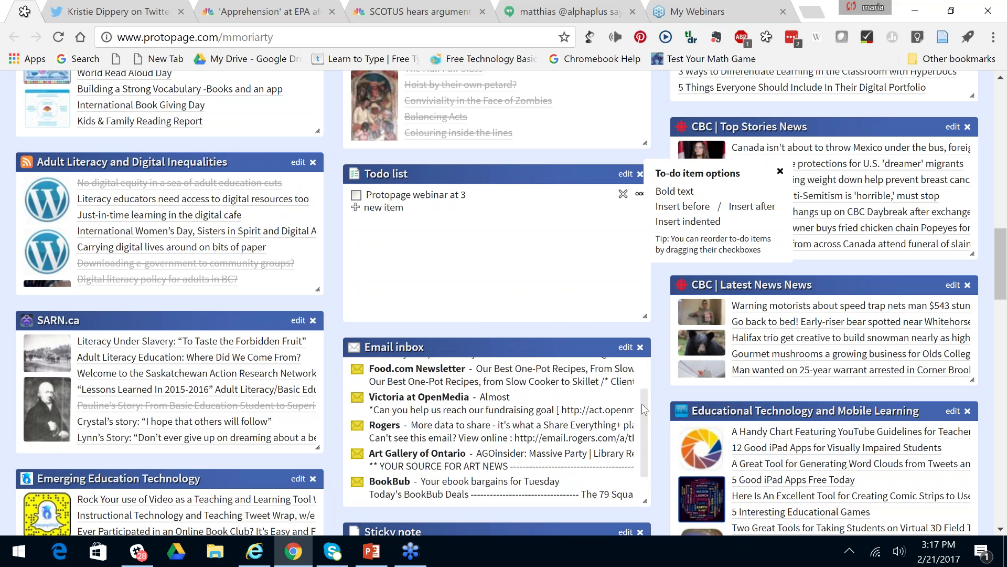
{"action": "scroll", "coordinate": [644, 408], "scroll_direction": "up", "scroll_amount": 2}
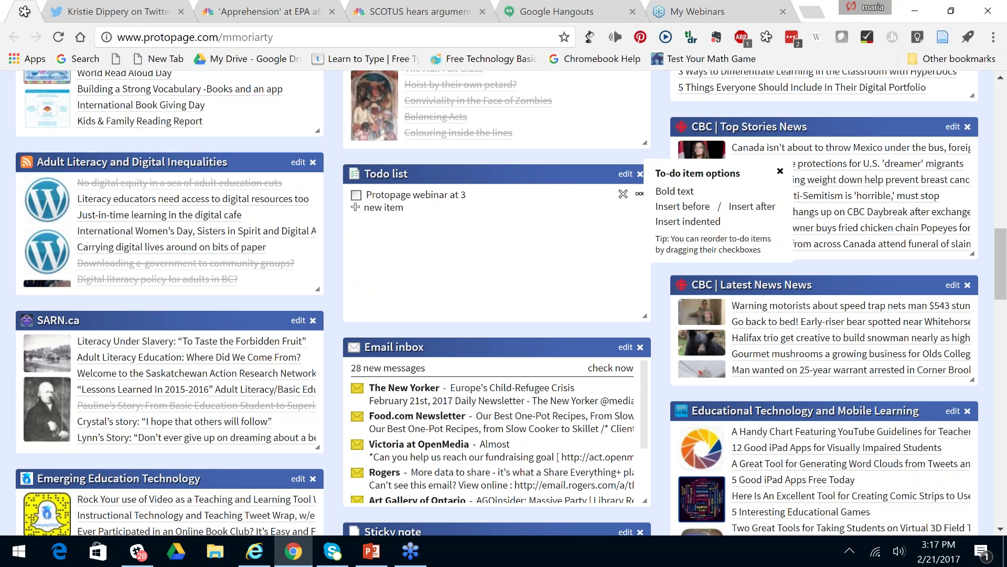
{"action": "scroll", "coordinate": [515, 402], "scroll_direction": "down", "scroll_amount": 3}
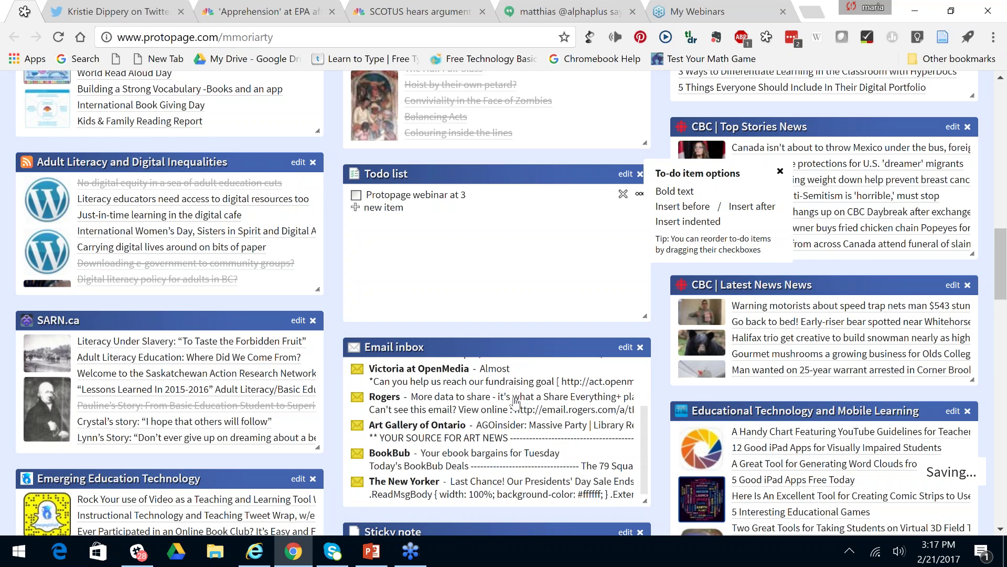
{"action": "scroll", "coordinate": [516, 402], "scroll_direction": "down", "scroll_amount": 1}
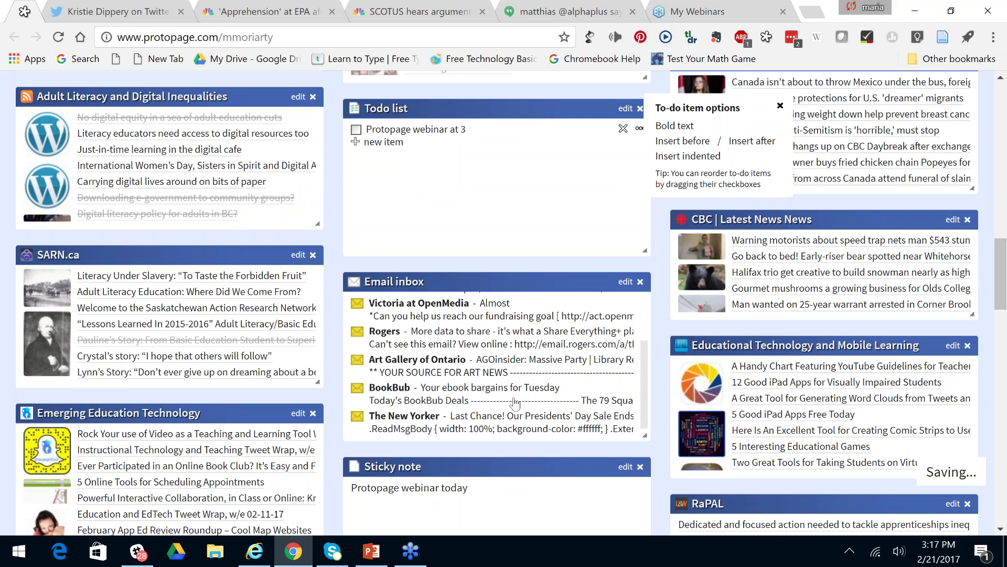
{"action": "left_click", "coordinate": [640, 282]}
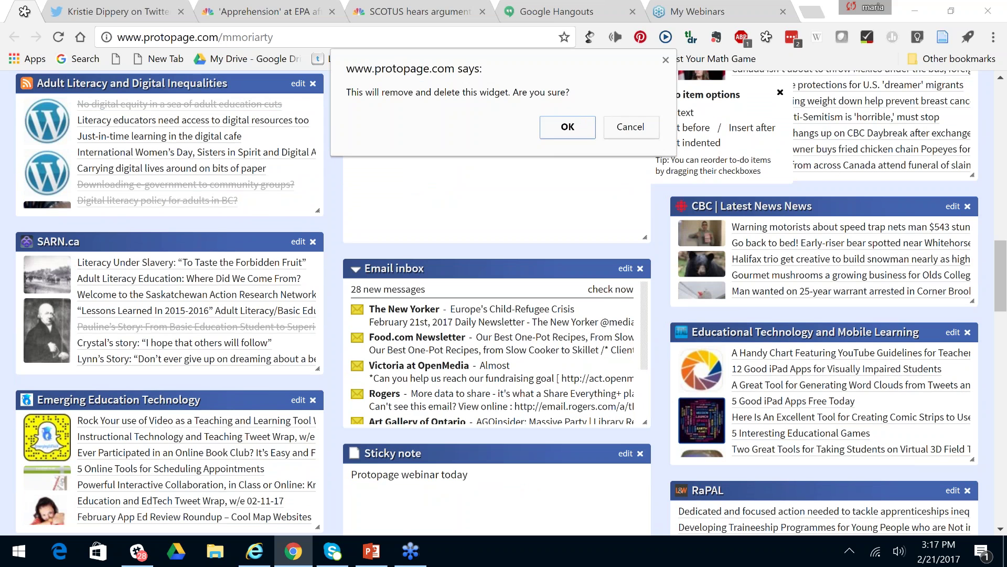
{"action": "key", "text": "Return"}
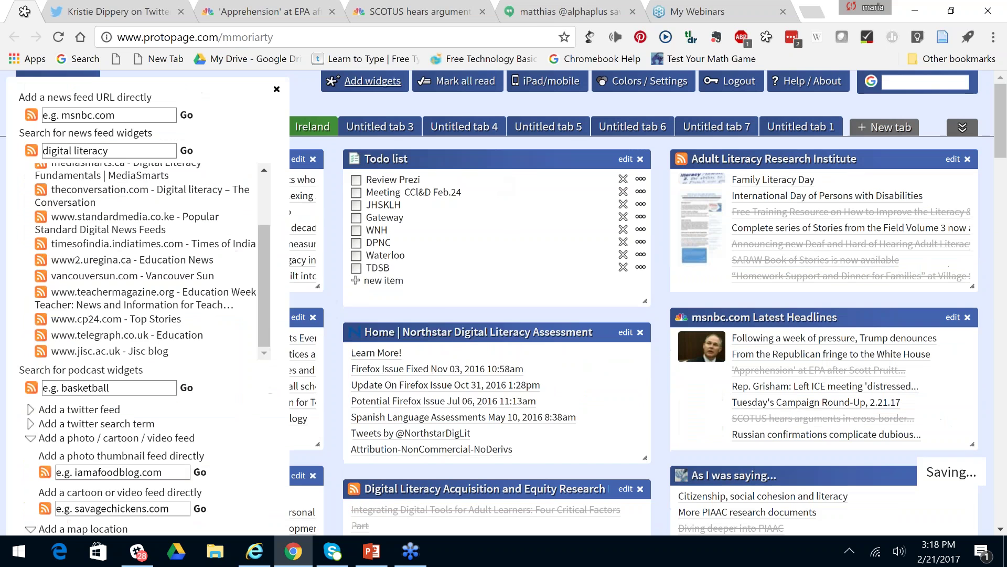
{"action": "left_click_drag", "start_coordinate": [52, 314], "coordinate": [223, 360]}
{"action": "left_click", "coordinate": [223, 360]}
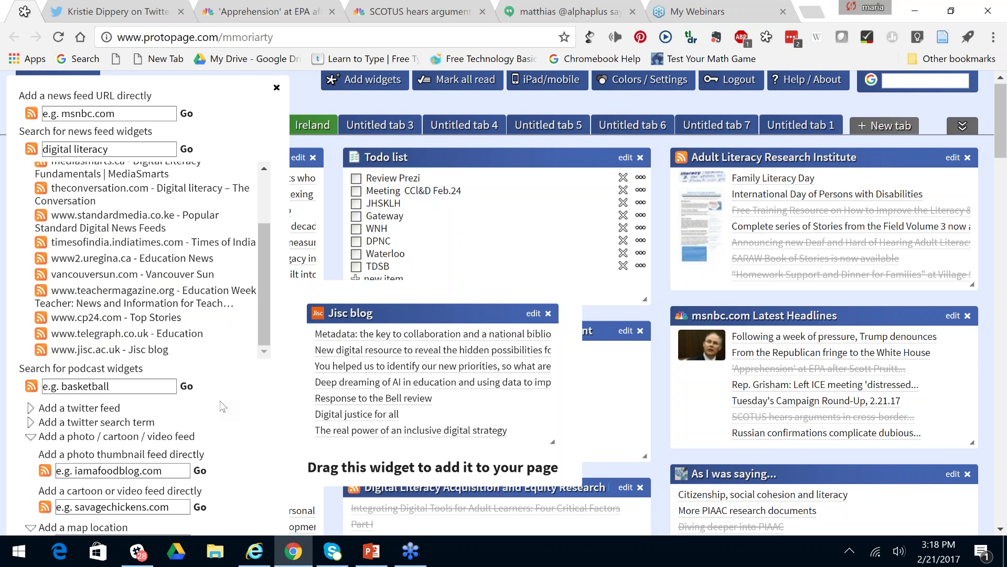
{"action": "scroll", "coordinate": [223, 407], "scroll_direction": "down", "scroll_amount": 10}
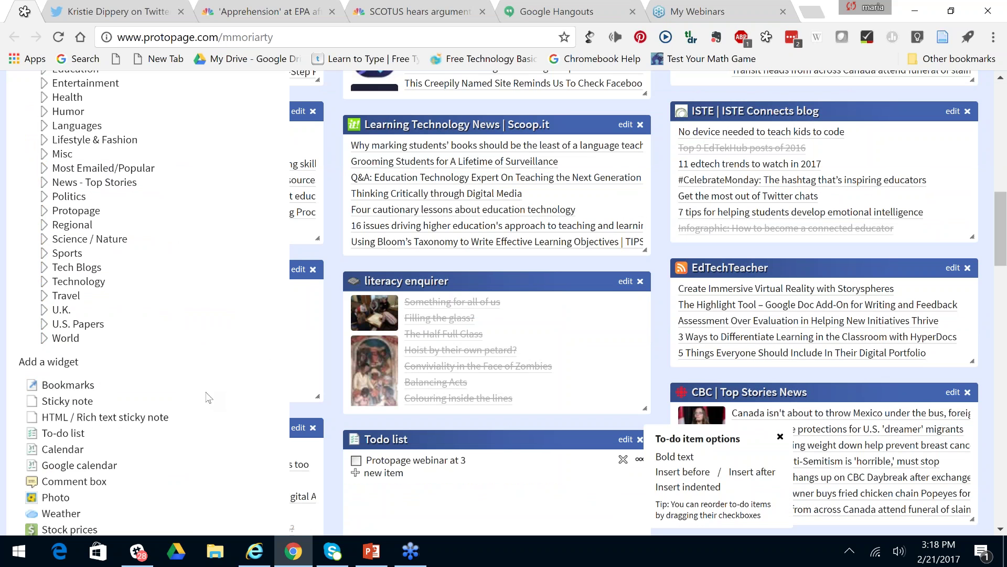
{"action": "scroll", "coordinate": [208, 397], "scroll_direction": "down", "scroll_amount": 8}
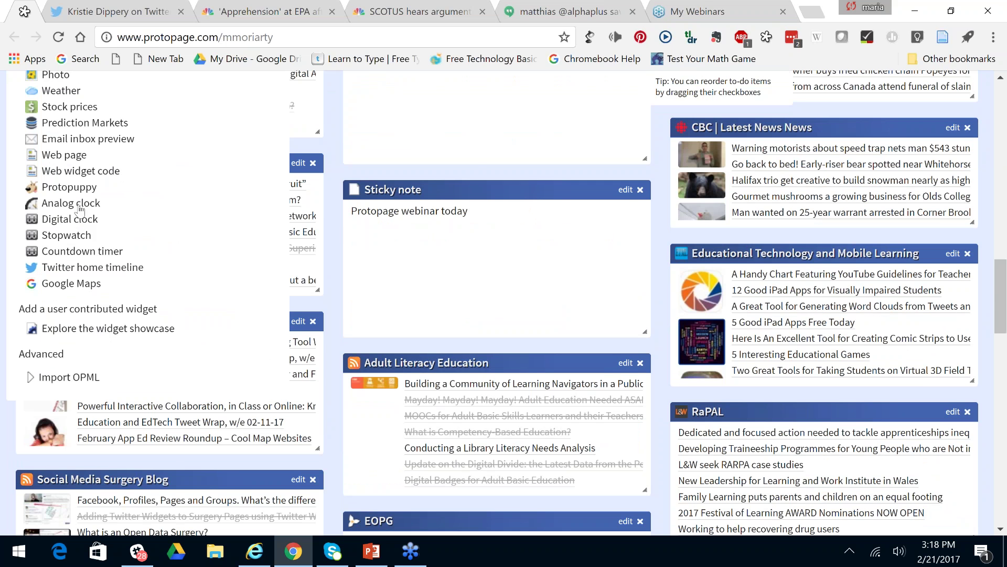
{"action": "mouse_move", "coordinate": [78, 206]}
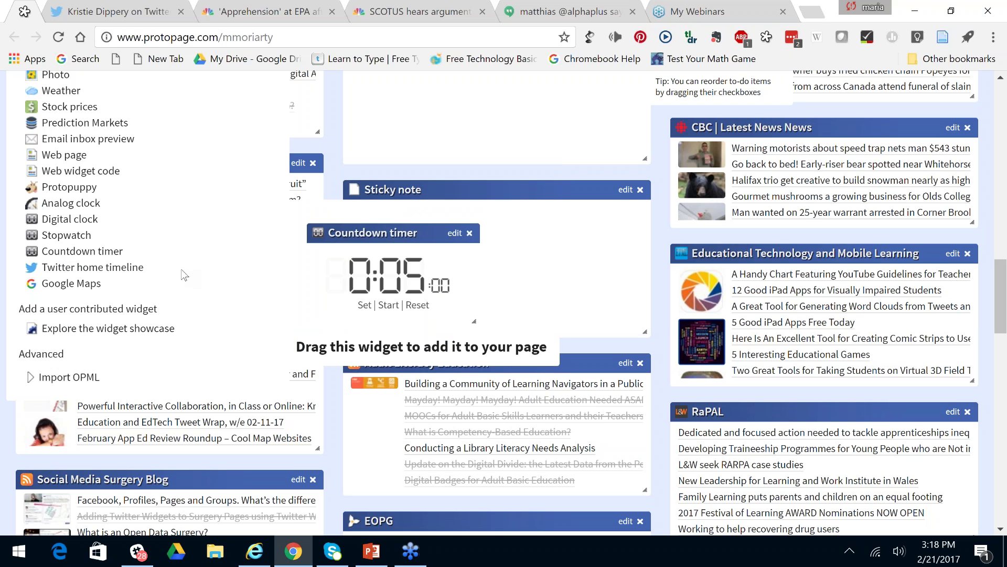
{"action": "scroll", "coordinate": [184, 274], "scroll_direction": "up", "scroll_amount": 5}
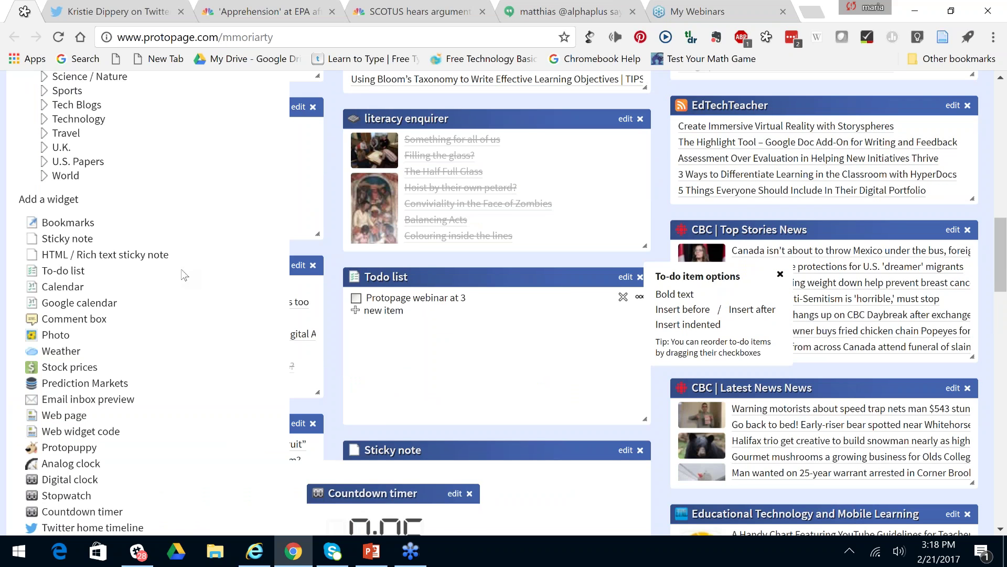
{"action": "scroll", "coordinate": [184, 274], "scroll_direction": "up", "scroll_amount": 3}
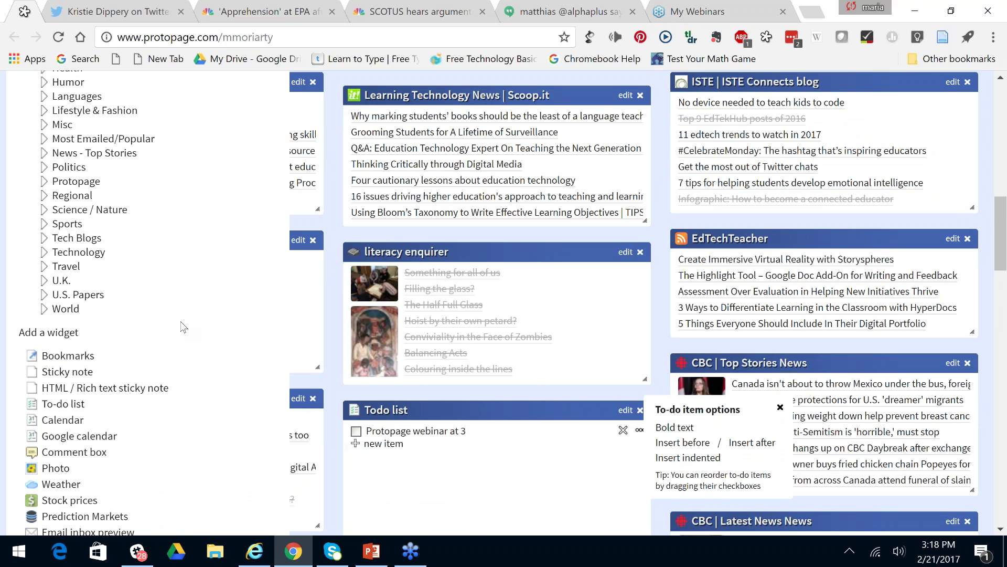
{"action": "scroll", "coordinate": [184, 326], "scroll_direction": "up", "scroll_amount": 10}
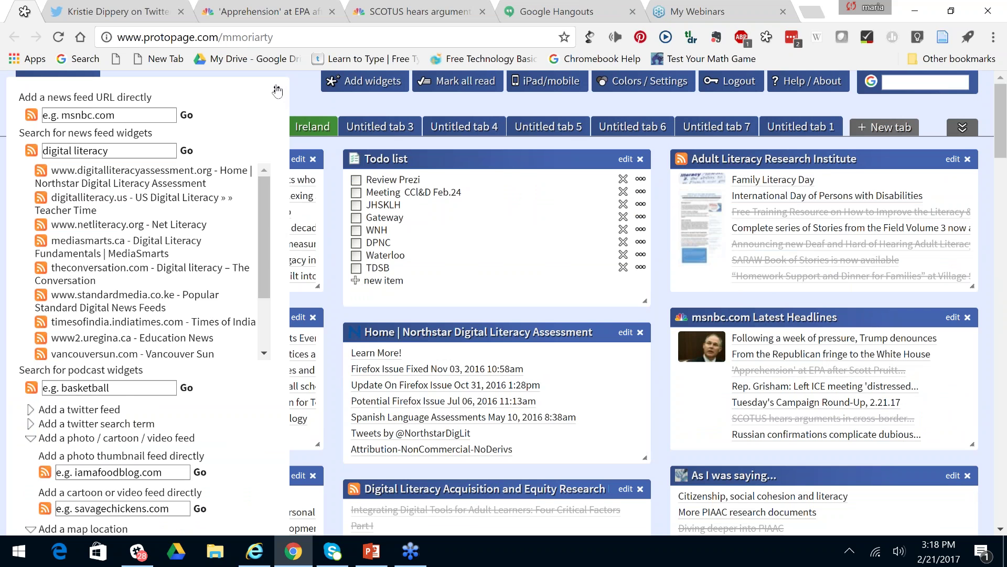
Close the Add widgets panel, view Untitled tab 3, and dismiss the to-do options tip.
{"action": "left_click", "coordinate": [277, 92]}
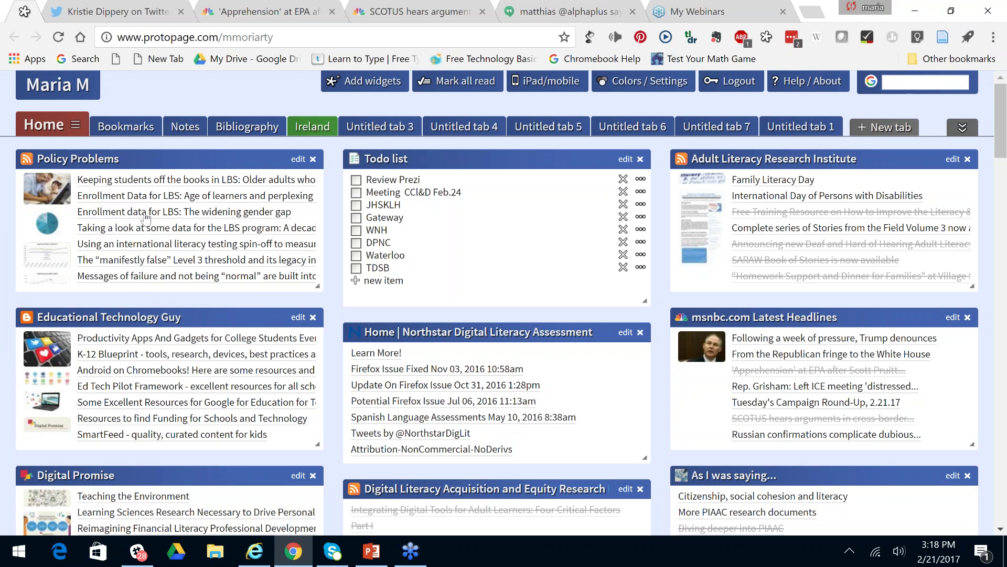
{"action": "left_click", "coordinate": [381, 133]}
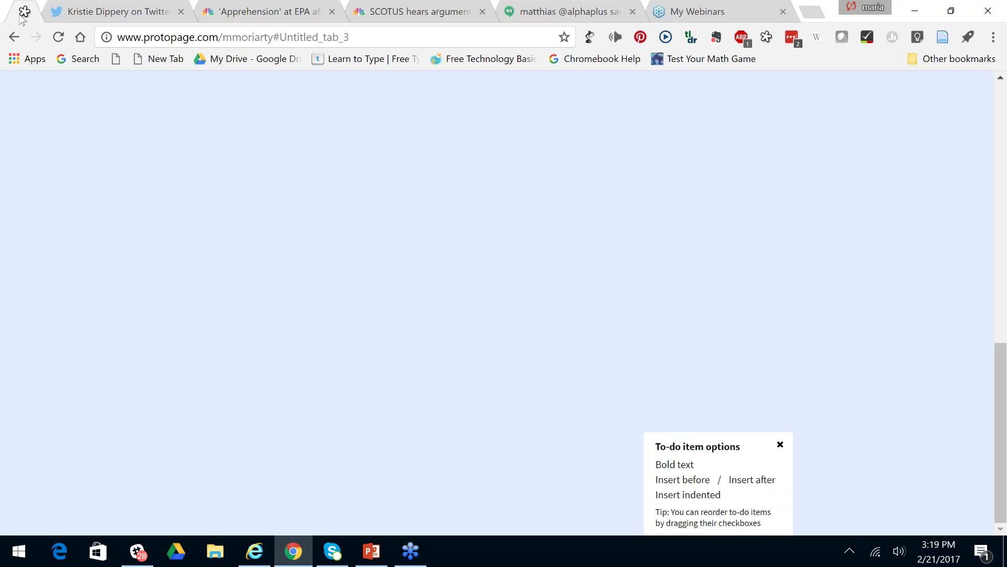
{"action": "left_click", "coordinate": [280, 39]}
{"action": "left_click", "coordinate": [281, 140]}
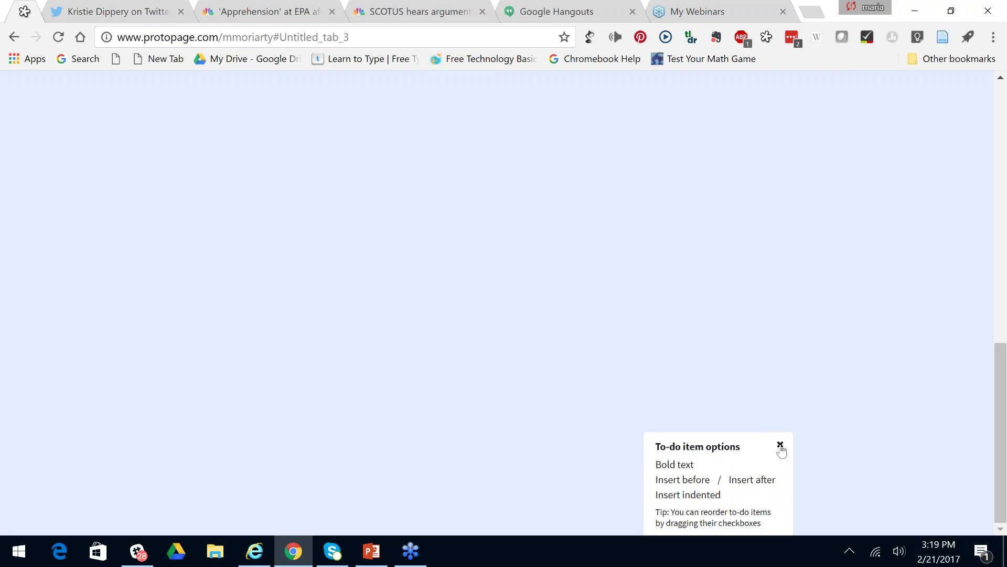
{"action": "left_click", "coordinate": [780, 446]}
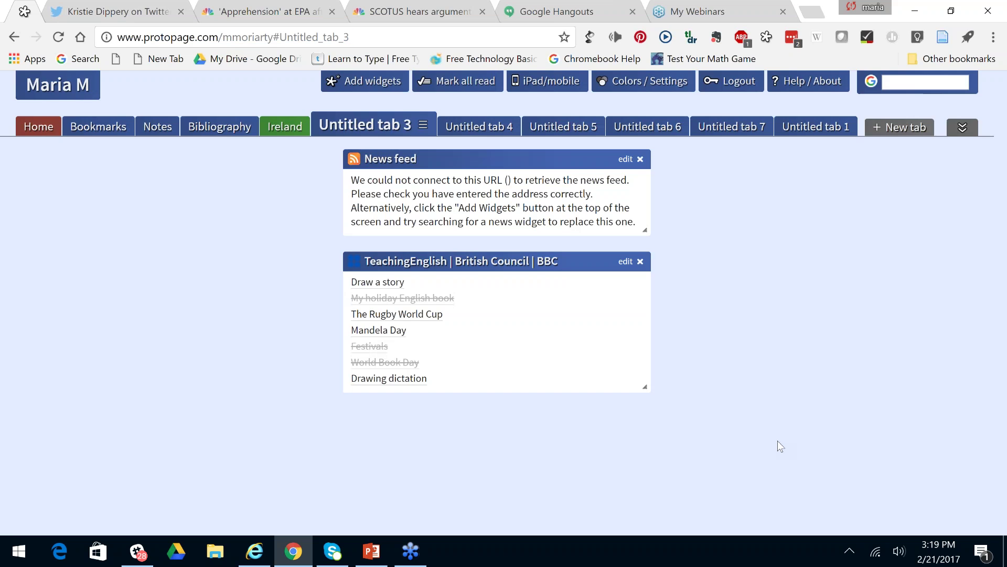
Look over the Ireland tab's news feeds, then return to the Home tab.
{"action": "left_click", "coordinate": [286, 130]}
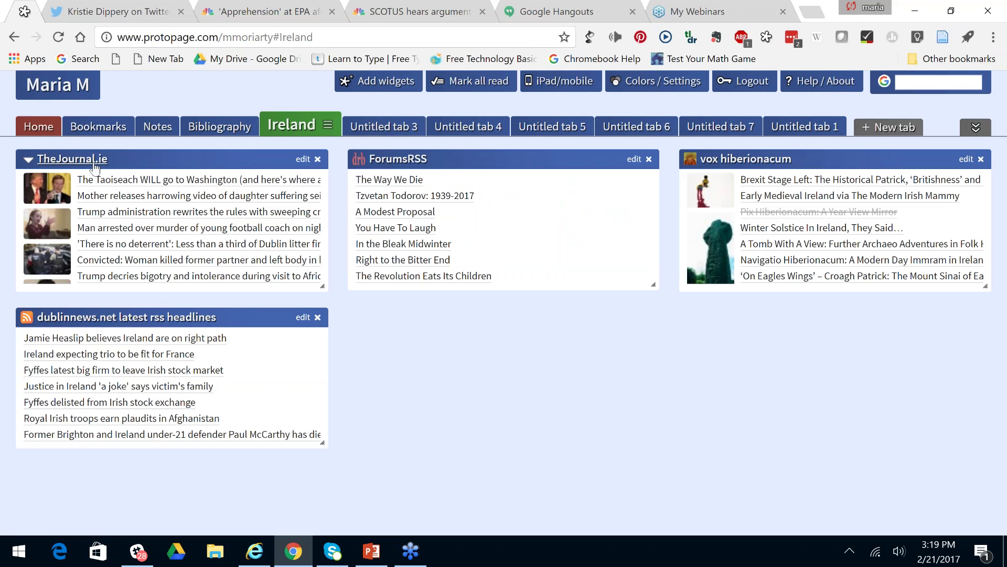
{"action": "mouse_move", "coordinate": [144, 185]}
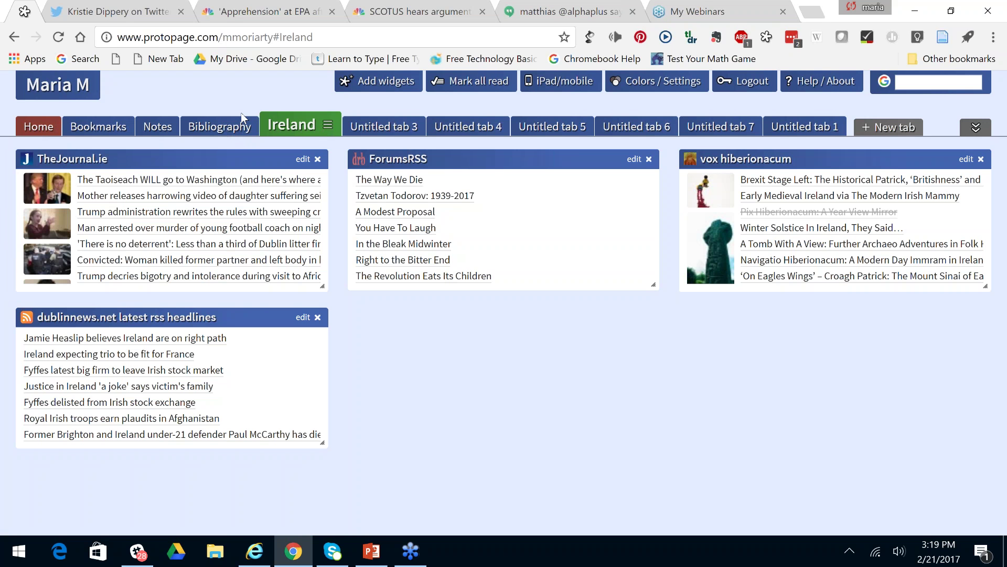
{"action": "left_click", "coordinate": [33, 127]}
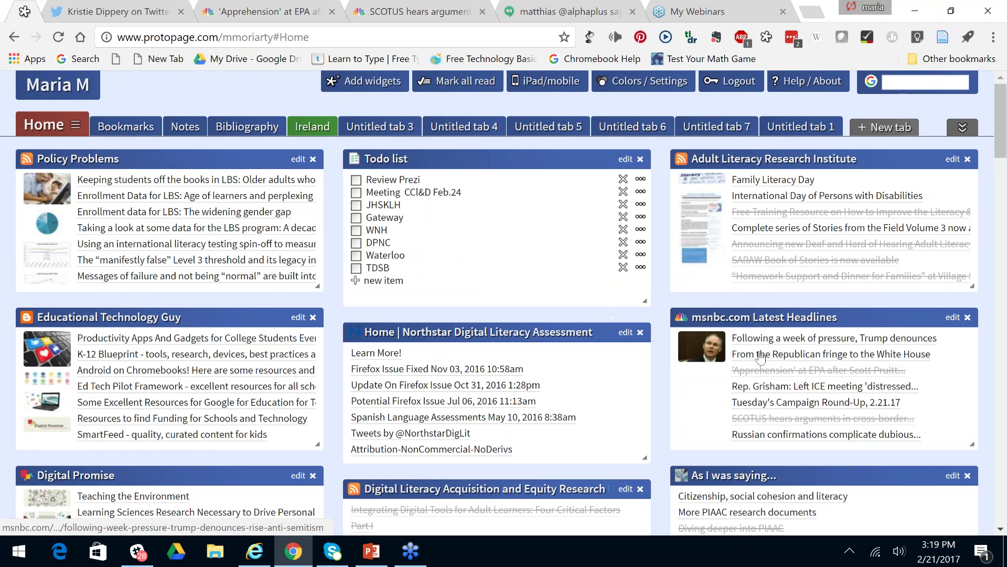
Drag the CBC News - Top Stories widget onto Untitled tab 3, confirm, and view that tab.
{"action": "scroll", "coordinate": [761, 358], "scroll_direction": "down", "scroll_amount": 3}
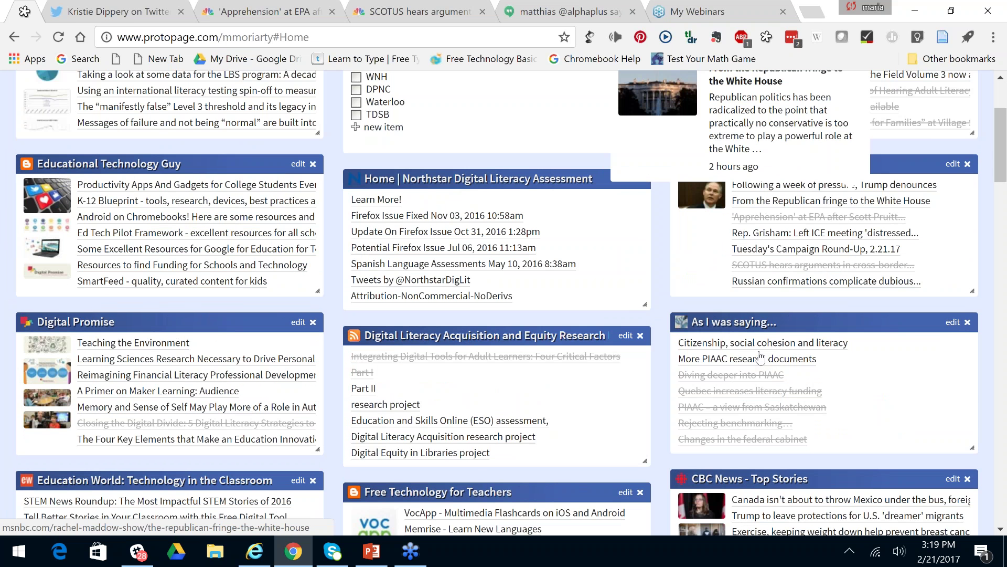
{"action": "scroll", "coordinate": [761, 360], "scroll_direction": "down", "scroll_amount": 3}
{"action": "left_click_drag", "start_coordinate": [830, 319], "coordinate": [358, 123]}
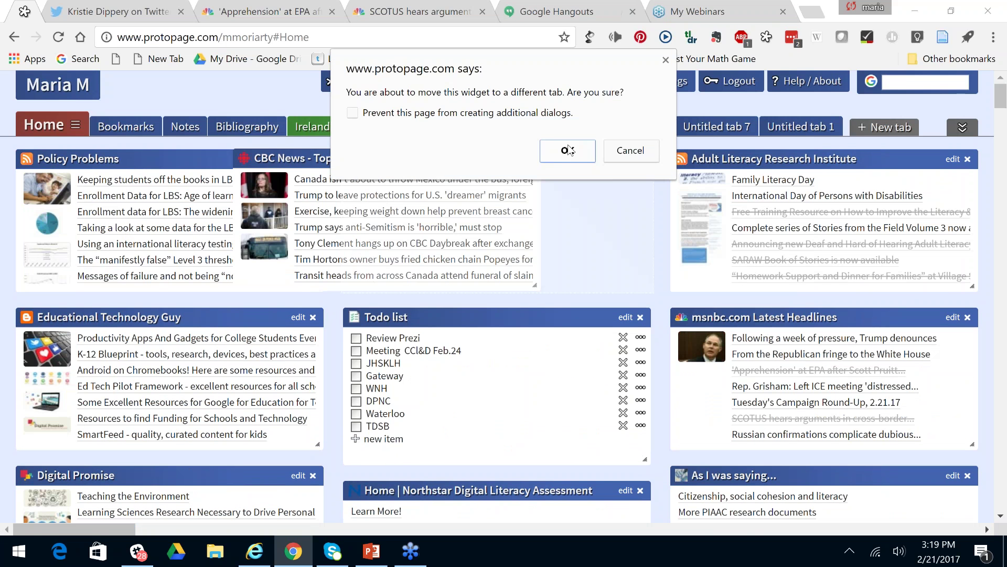
{"action": "left_click", "coordinate": [569, 150]}
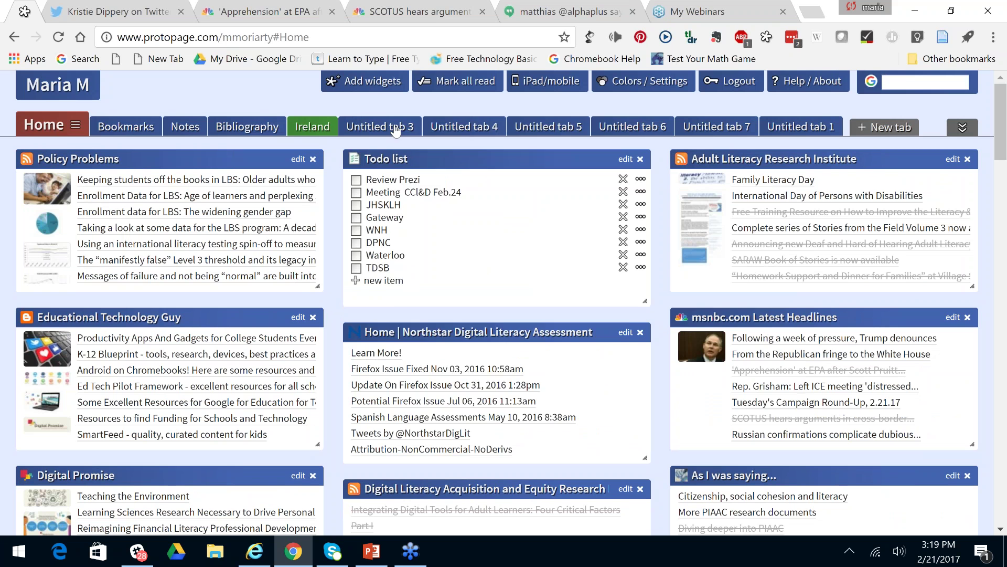
{"action": "right_click", "coordinate": [394, 125]}
{"action": "left_click", "coordinate": [379, 116]}
{"action": "right_click", "coordinate": [401, 129]}
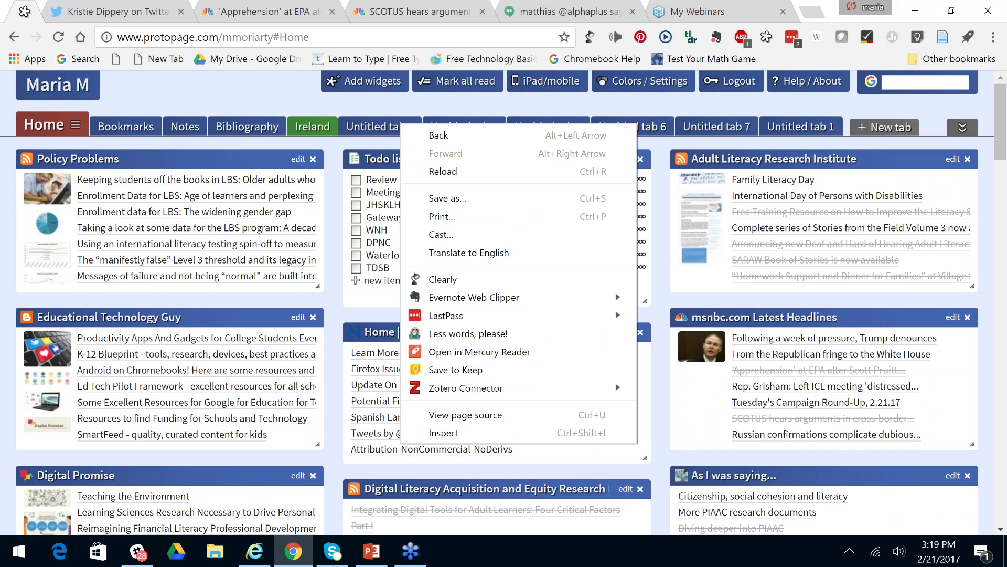
{"action": "key", "text": "Escape"}
{"action": "left_click", "coordinate": [401, 127]}
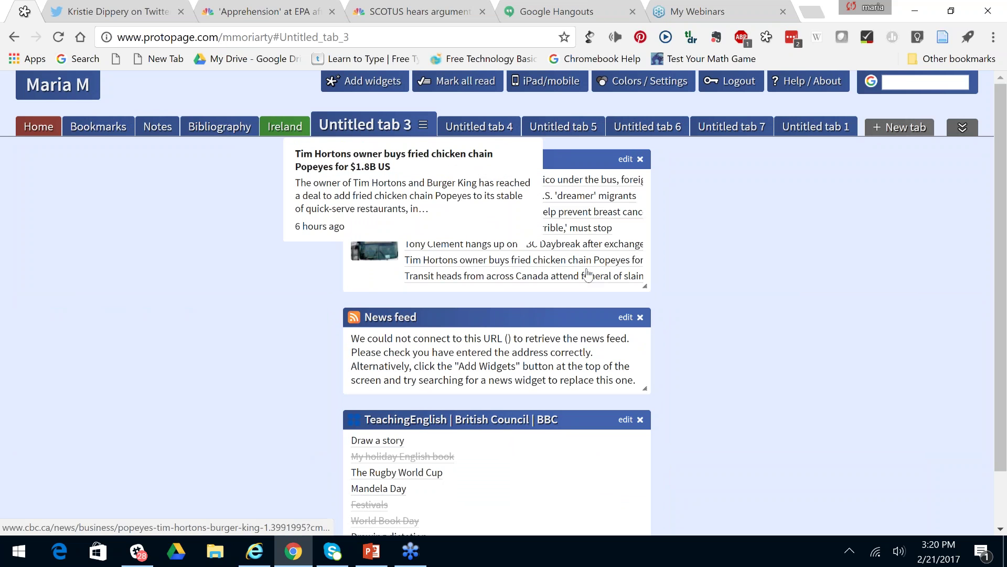
Give Untitled tab 3 a teal colour and a Free positioning layout.
{"action": "scroll", "coordinate": [587, 275], "scroll_direction": "down", "scroll_amount": 1}
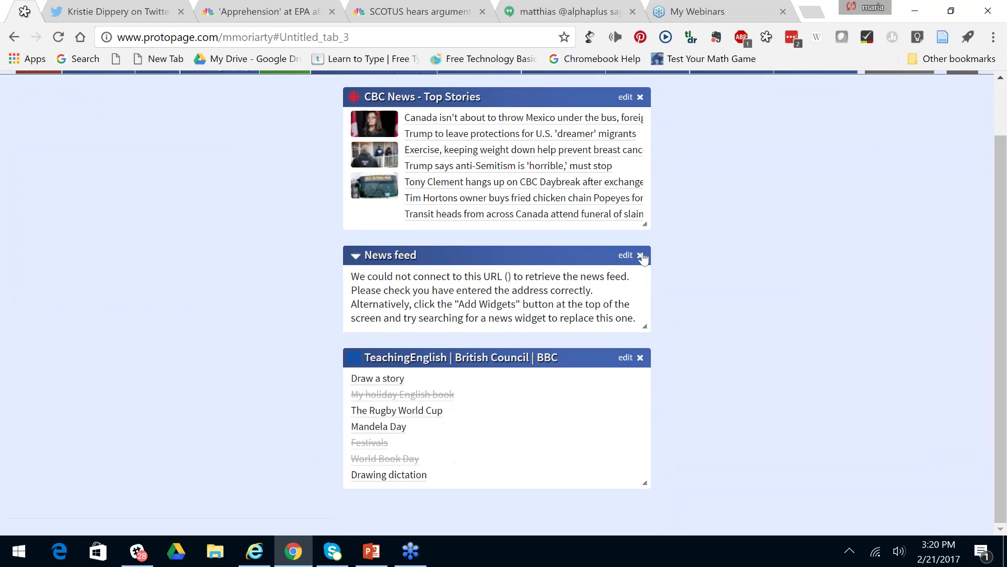
{"action": "scroll", "coordinate": [643, 257], "scroll_direction": "up", "scroll_amount": 1}
{"action": "left_click", "coordinate": [423, 105]}
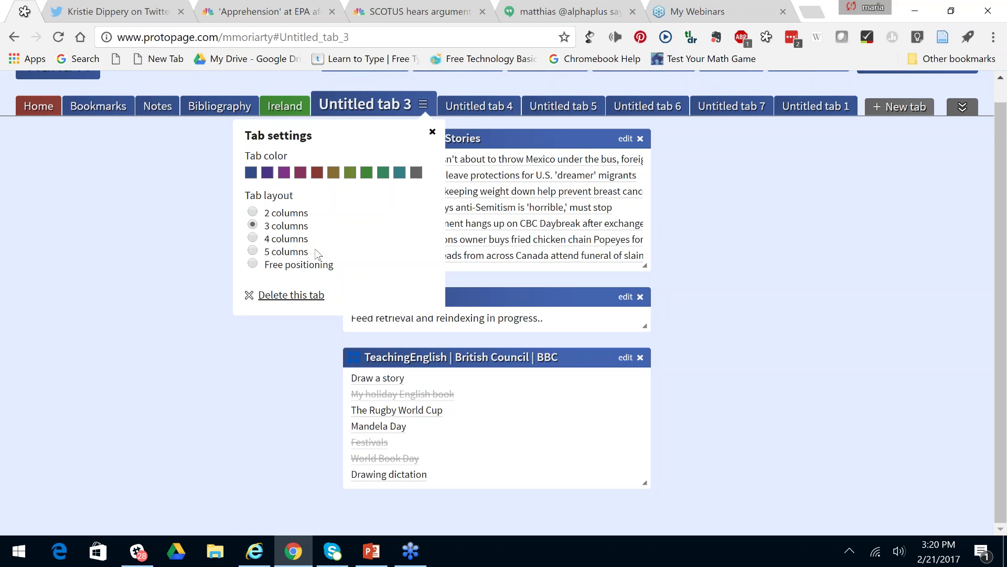
{"action": "scroll", "coordinate": [490, 273], "scroll_direction": "down", "scroll_amount": 1}
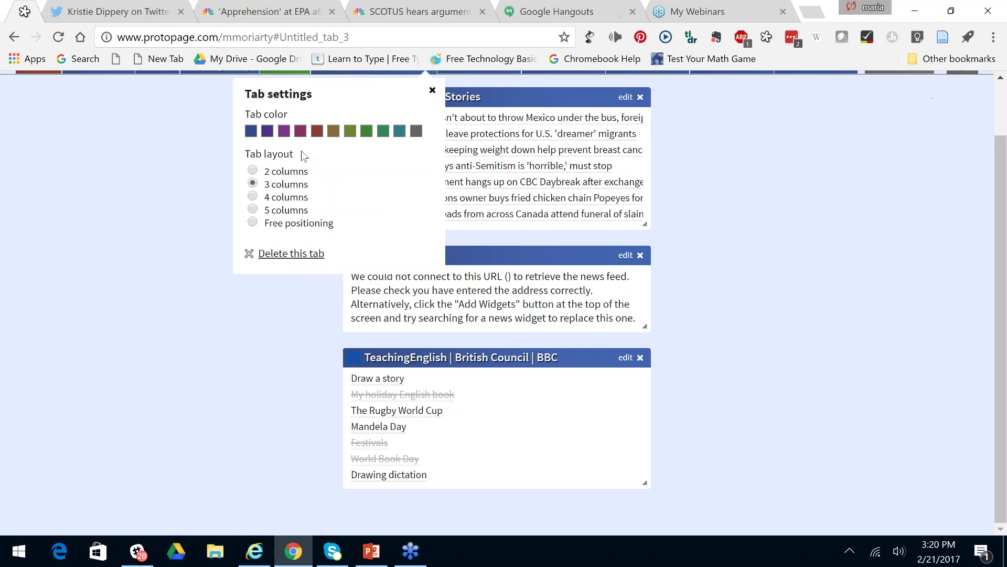
{"action": "mouse_move", "coordinate": [493, 150]}
{"action": "left_click", "coordinate": [400, 132]}
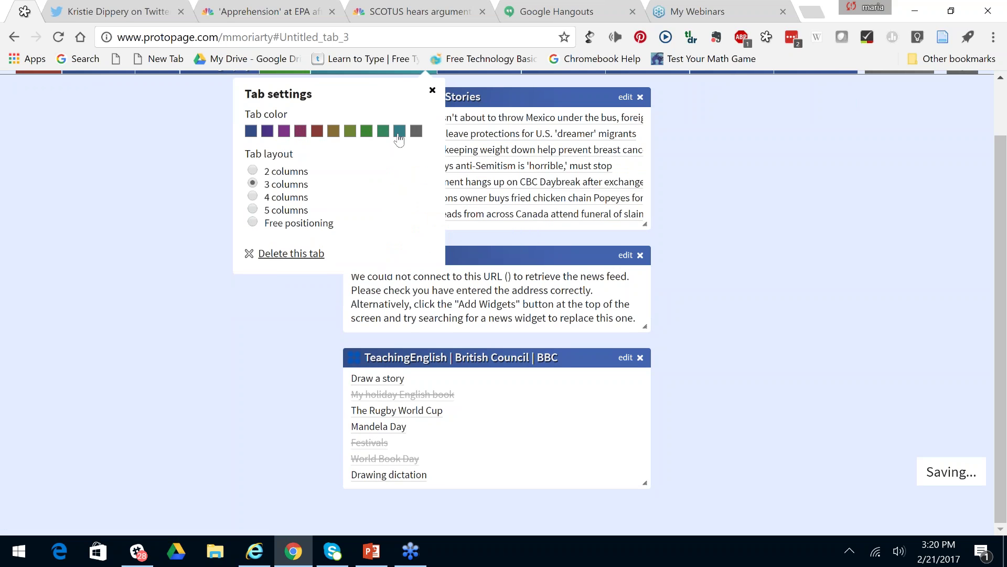
{"action": "left_click", "coordinate": [254, 228]}
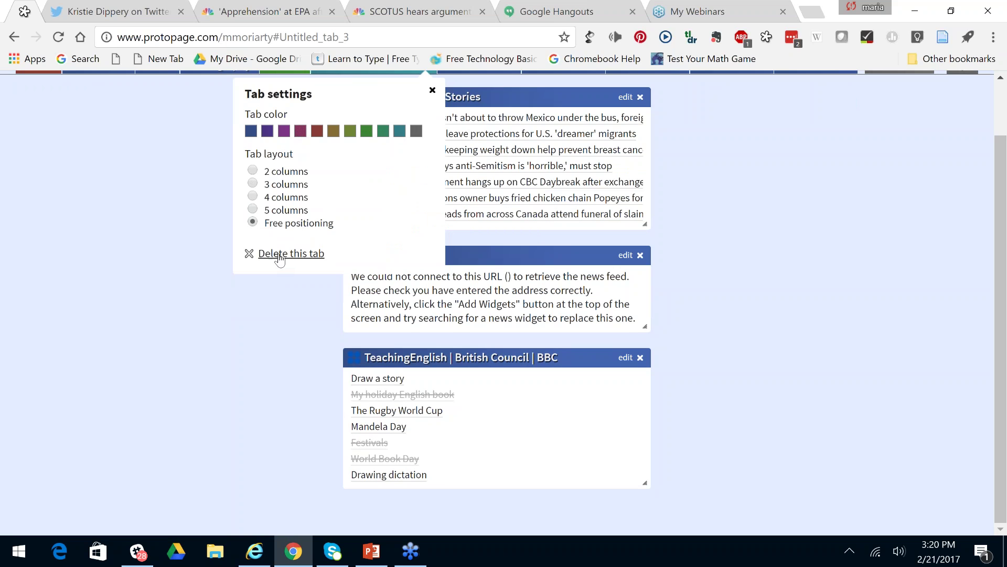
Dismiss the tab-deletion alert to keep Untitled tab 3, and close Tab settings.
{"action": "left_click", "coordinate": [280, 256]}
{"action": "left_click", "coordinate": [632, 85]}
{"action": "left_click", "coordinate": [433, 91]}
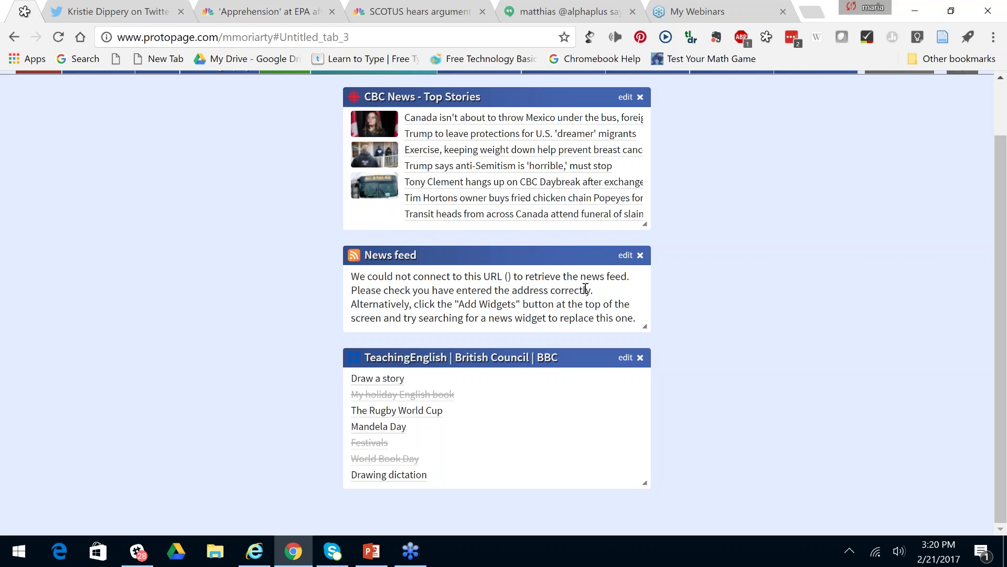
{"action": "scroll", "coordinate": [586, 289], "scroll_direction": "up", "scroll_amount": 2}
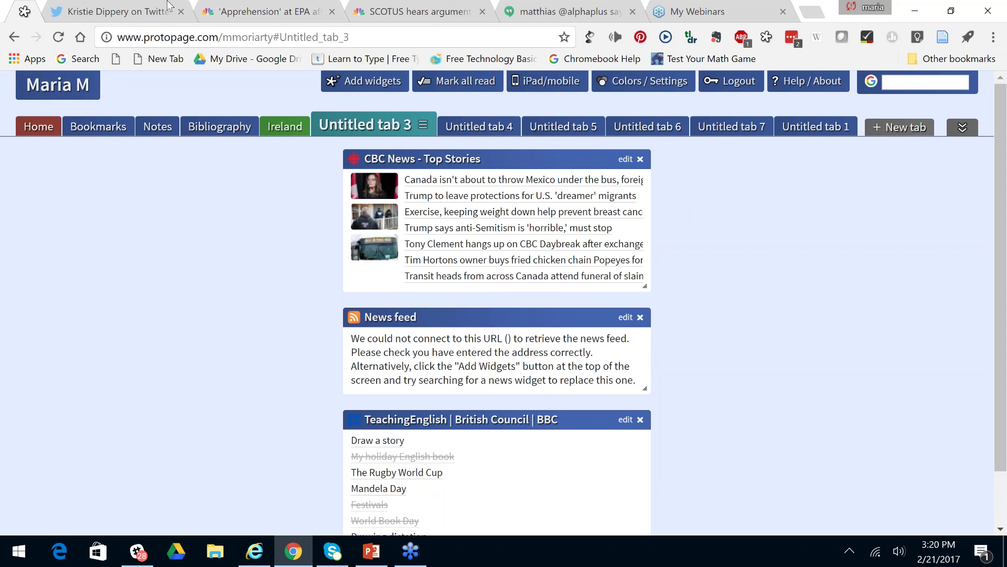
Visit the Bibliography, Notes and Bookmarks tabs in turn, then return to Home.
{"action": "left_click", "coordinate": [217, 130]}
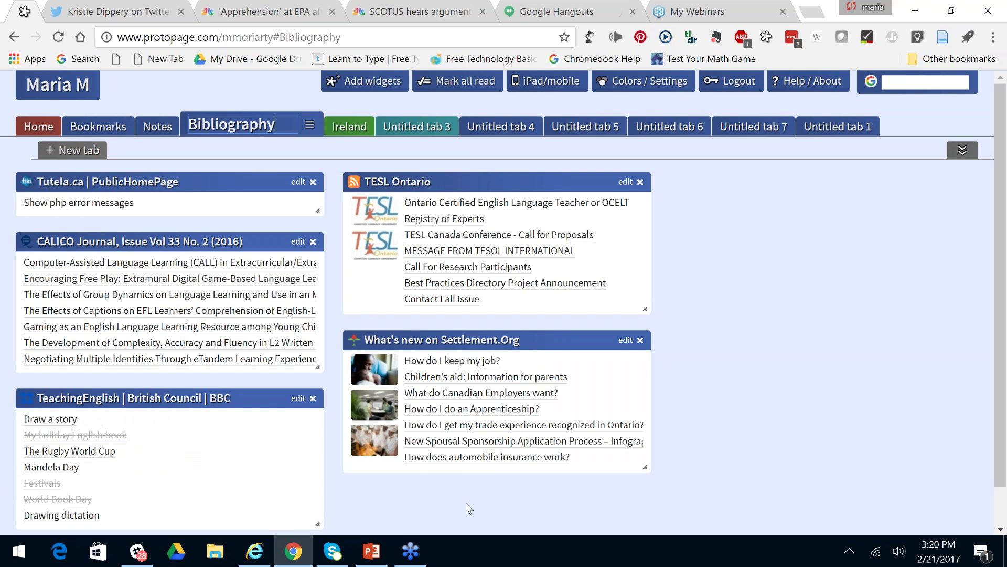
{"action": "mouse_move", "coordinate": [370, 456]}
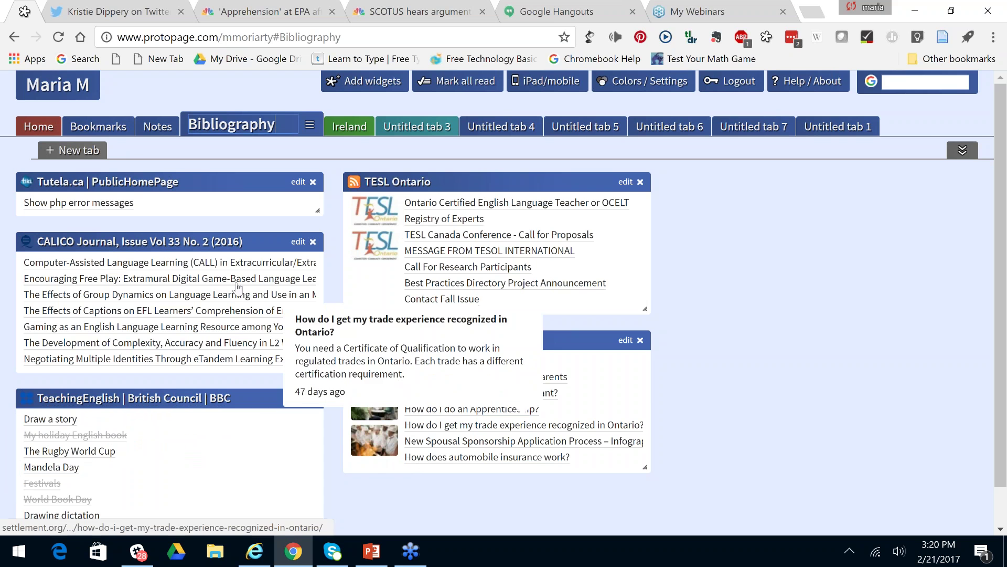
{"action": "left_click", "coordinate": [166, 132]}
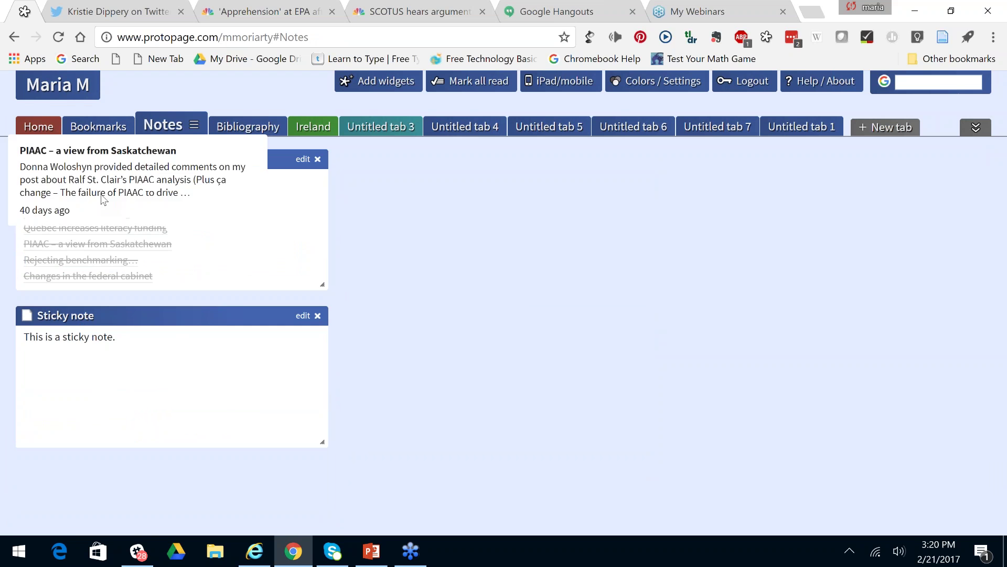
{"action": "mouse_move", "coordinate": [126, 253]}
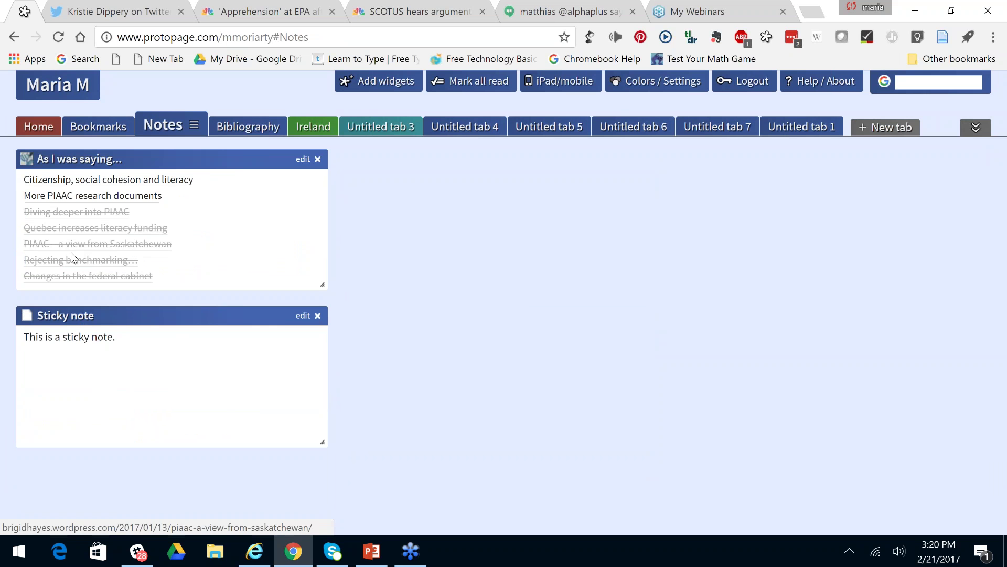
{"action": "left_click", "coordinate": [101, 131]}
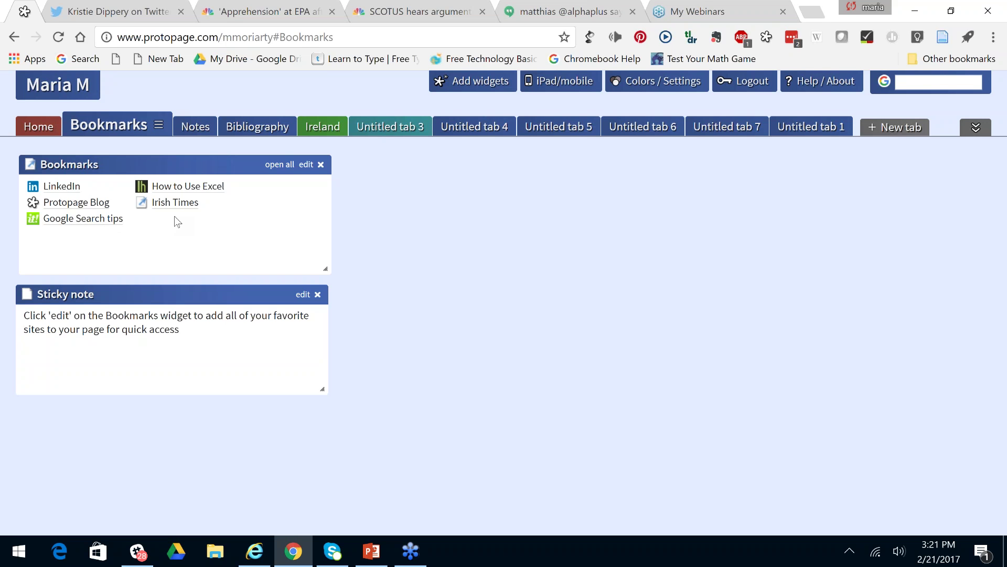
{"action": "left_click", "coordinate": [50, 132]}
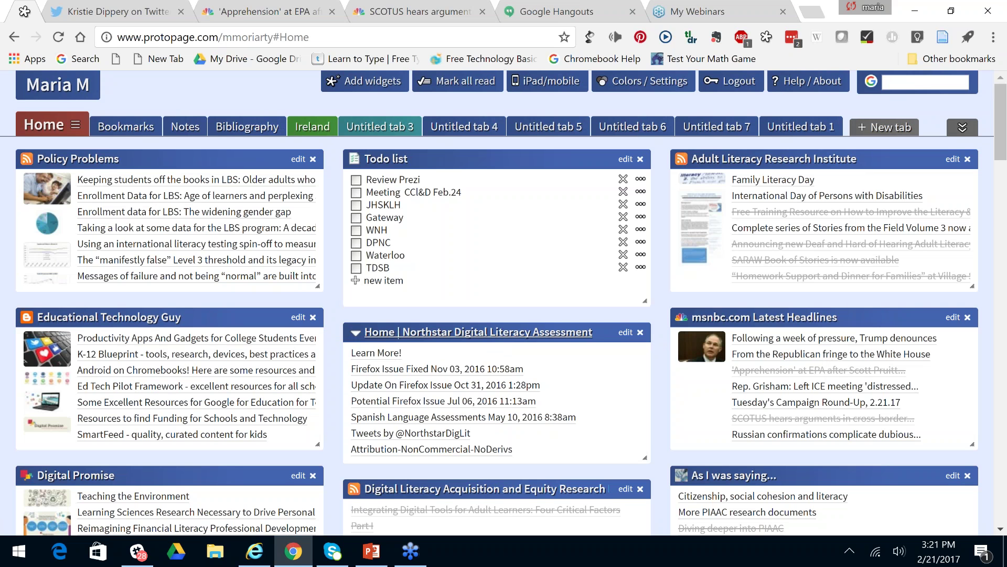
Drag the PCWorld.com widget into the left column under Mashable, then scroll back up.
{"action": "mouse_move", "coordinate": [478, 372]}
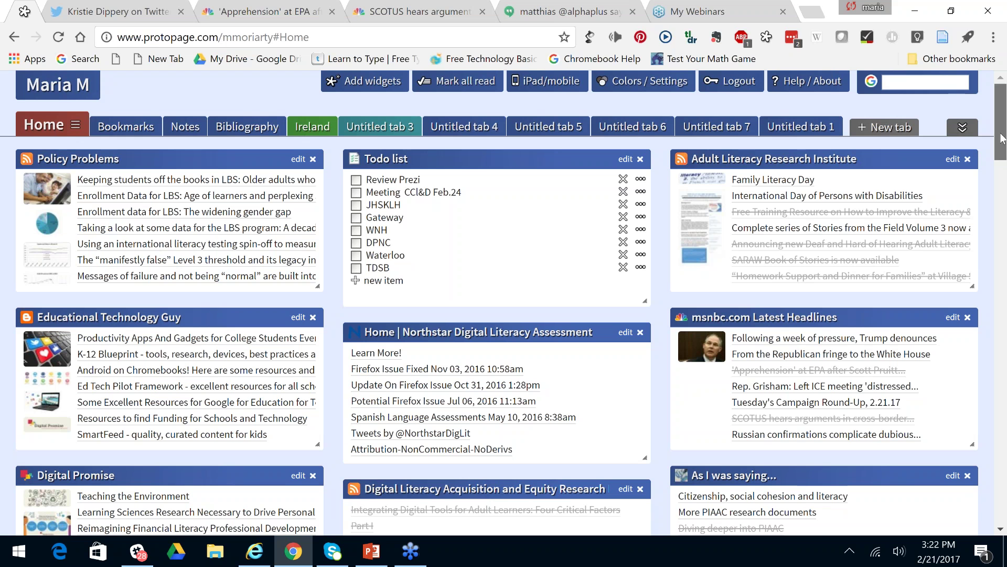
{"action": "left_click_drag", "start_coordinate": [1001, 138], "coordinate": [1001, 152]}
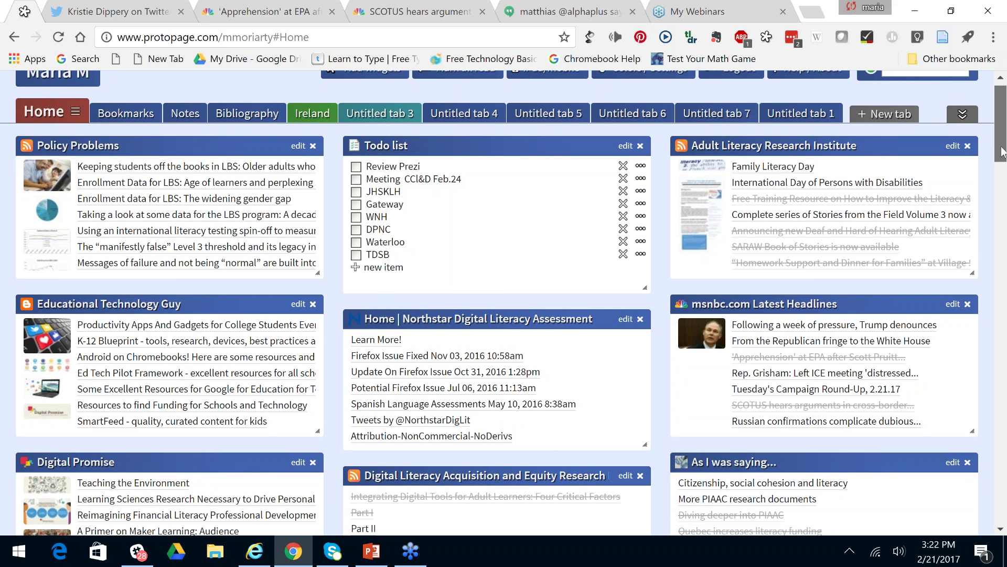
{"action": "left_click_drag", "start_coordinate": [1001, 151], "coordinate": [1004, 486]}
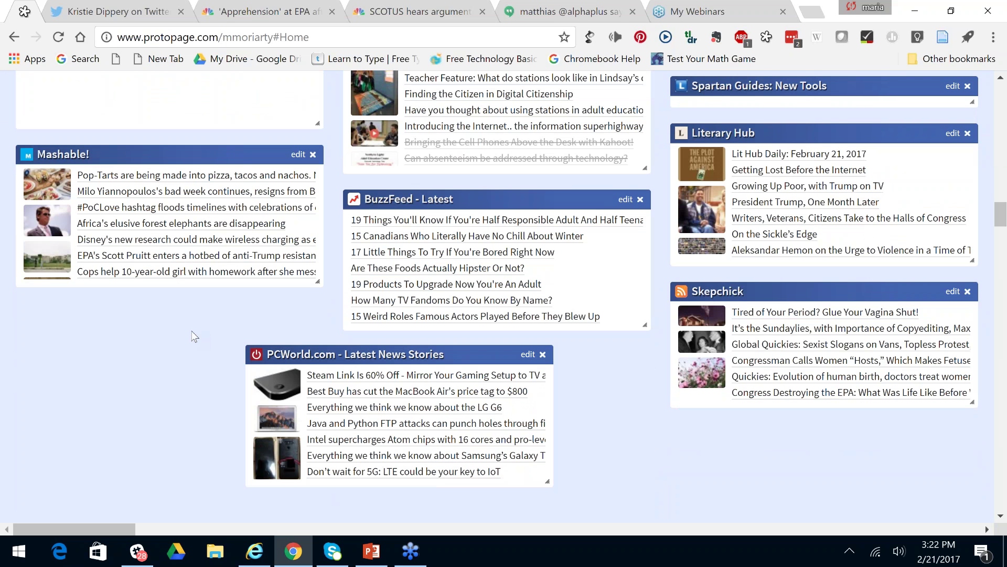
{"action": "left_click_drag", "start_coordinate": [294, 354], "coordinate": [86, 297]}
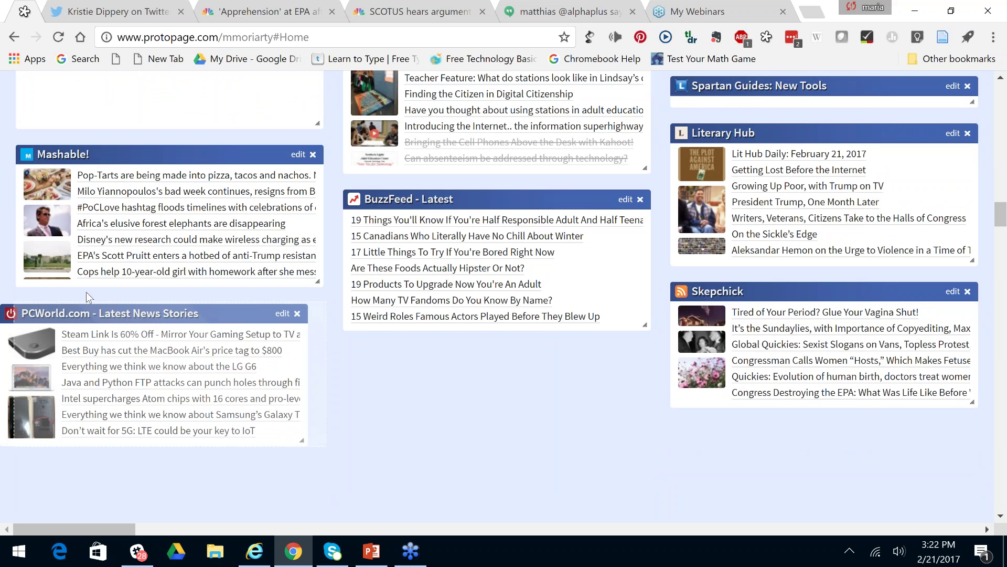
{"action": "left_click_drag", "start_coordinate": [86, 292], "coordinate": [86, 292]}
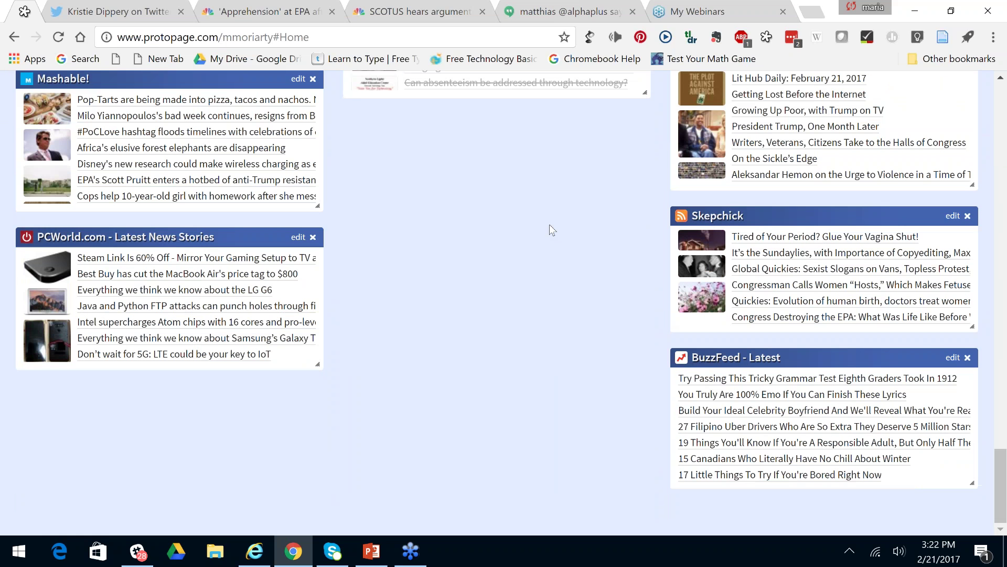
{"action": "scroll", "coordinate": [550, 225], "scroll_direction": "up", "scroll_amount": 6}
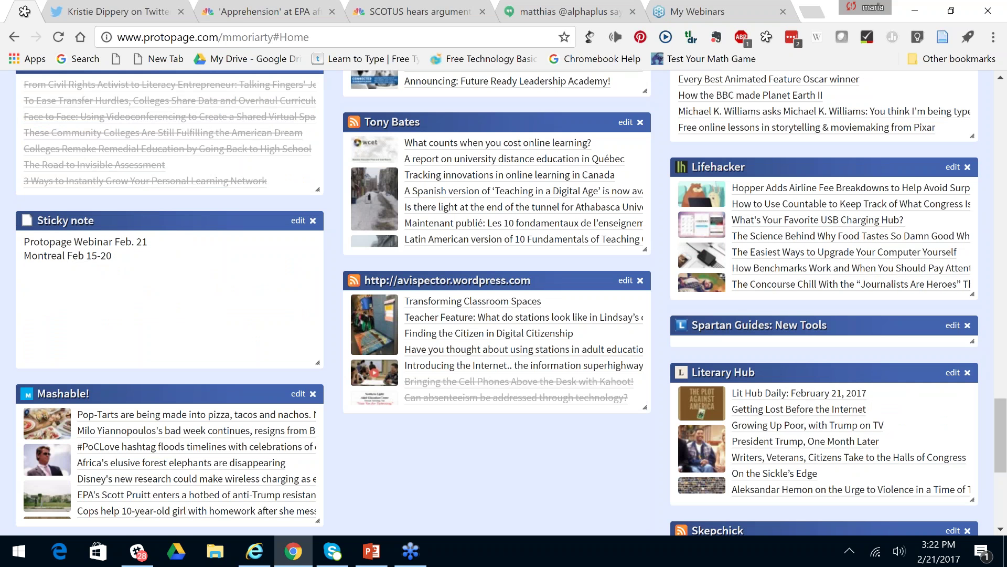
{"action": "scroll", "coordinate": [1006, 269], "scroll_direction": "up", "scroll_amount": 10}
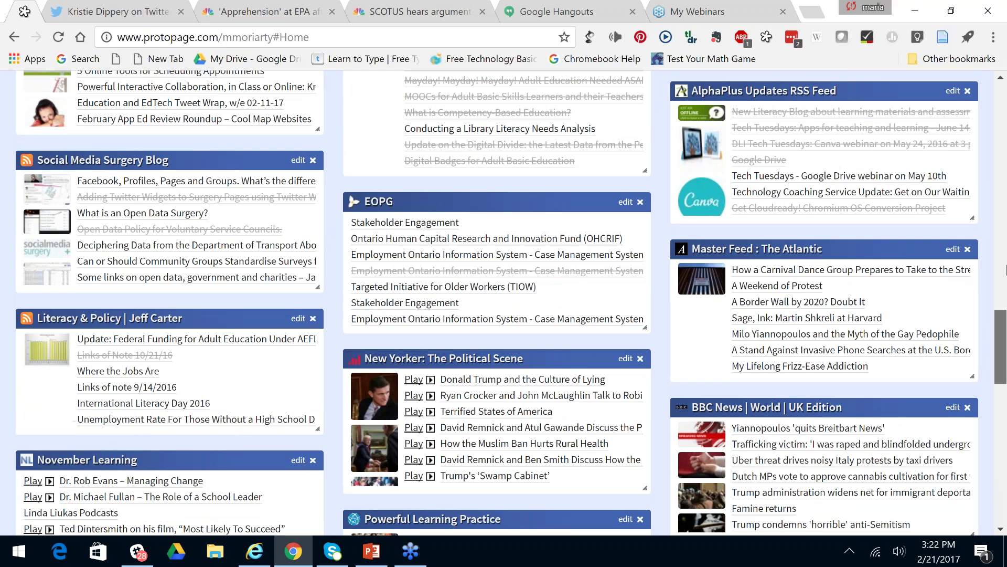
{"action": "scroll", "coordinate": [1005, 269], "scroll_direction": "up", "scroll_amount": 10}
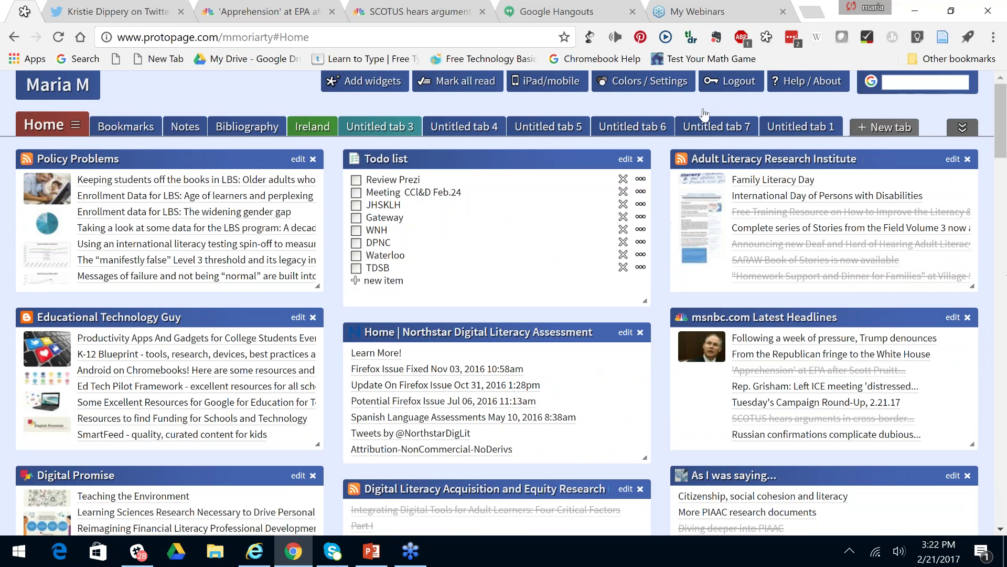
Add Untitled tab 2, move the Bookmarks tab to the far right, then return to PowerPoint.
{"action": "left_click", "coordinate": [896, 131]}
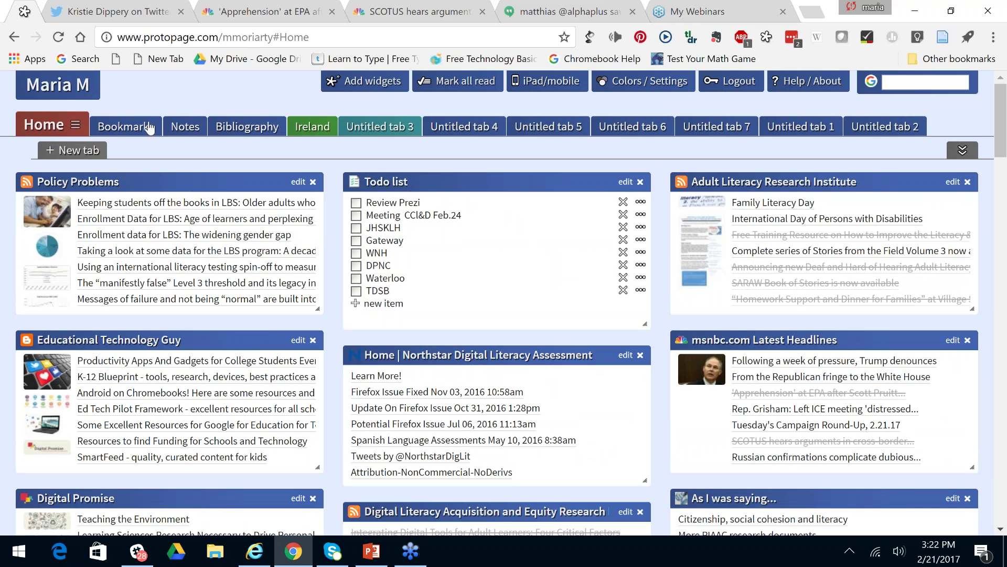
{"action": "left_click_drag", "start_coordinate": [126, 126], "coordinate": [913, 131]}
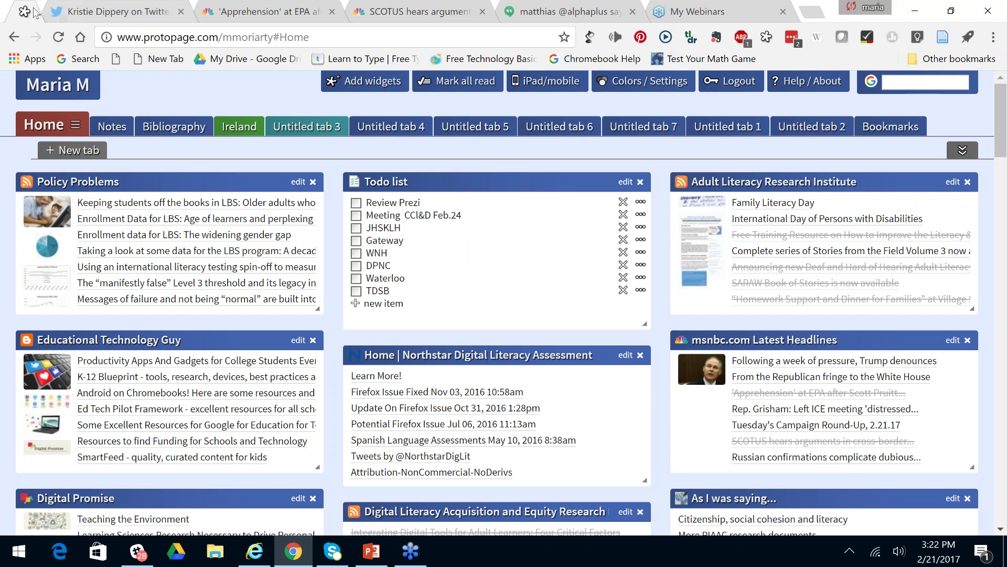
{"action": "left_click", "coordinate": [371, 550]}
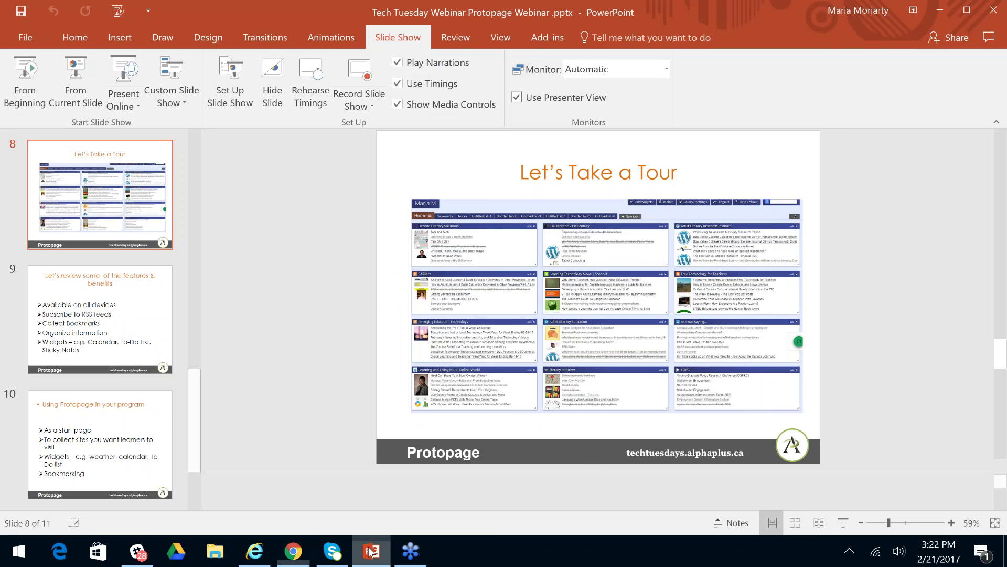
Run the slide show from slide 8 and advance to slide 9, 'Let's review some of the features & benefits'.
{"action": "key", "text": "super+Down"}
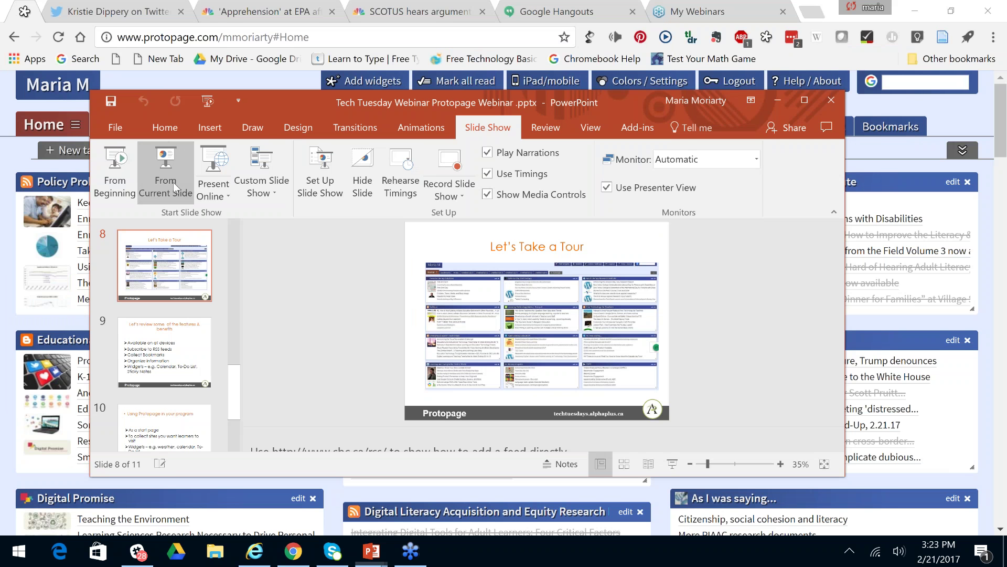
{"action": "left_click", "coordinate": [174, 181]}
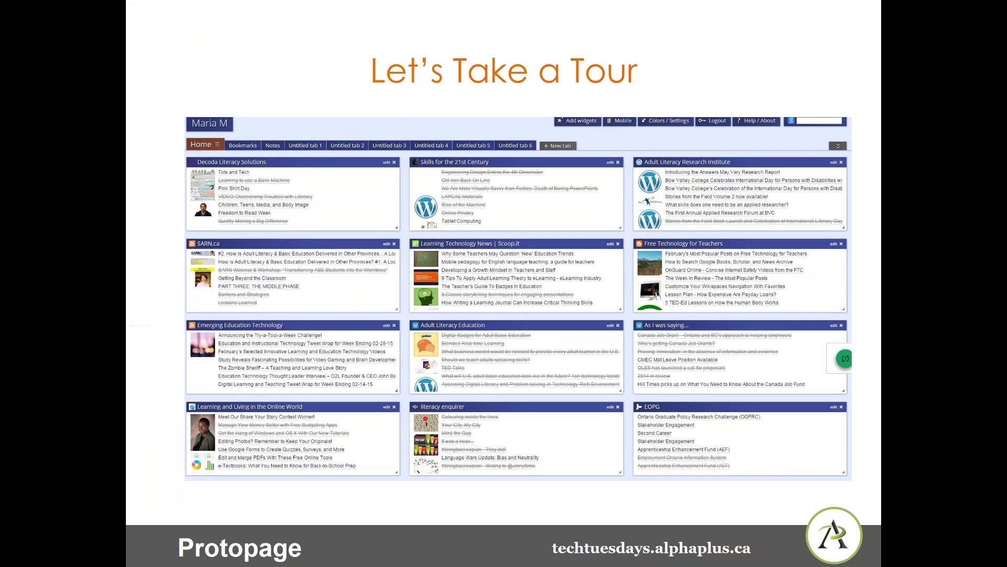
{"action": "left_click", "coordinate": [666, 317]}
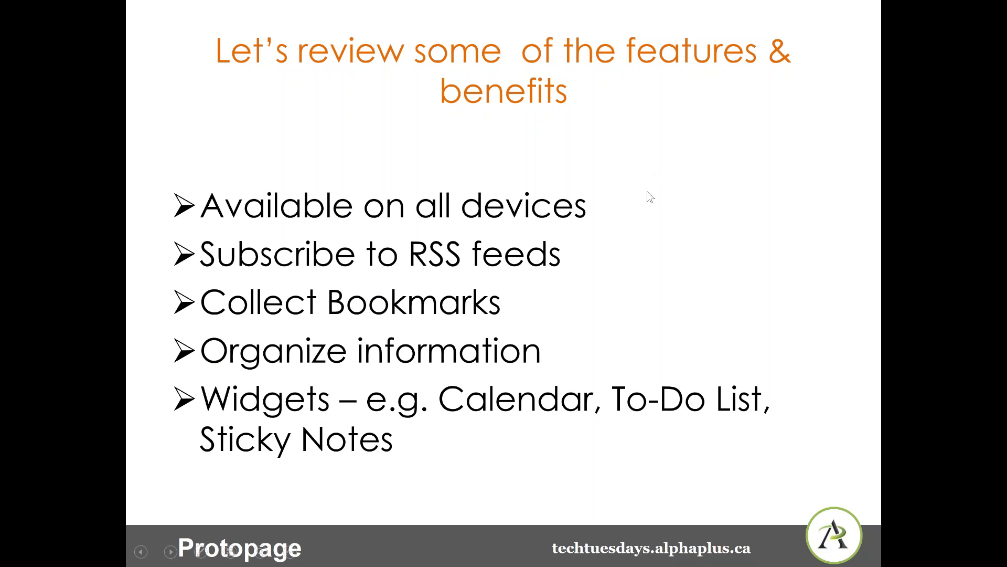